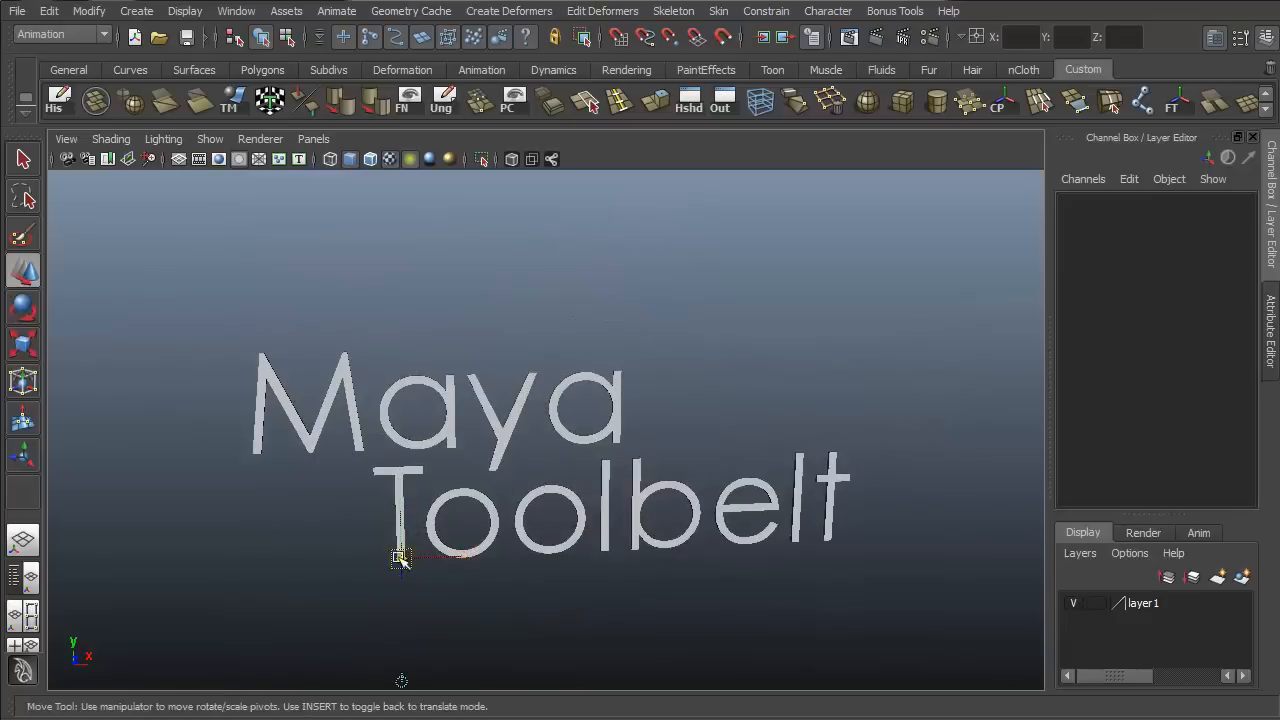
- Switch to the Select tool and orbit the perspective view around the Maya Toolbelt title
{"action": "key", "text": "q"}
{"action": "left_click_drag", "start_coordinate": [700, 440], "coordinate": [760, 460], "text": "alt"}
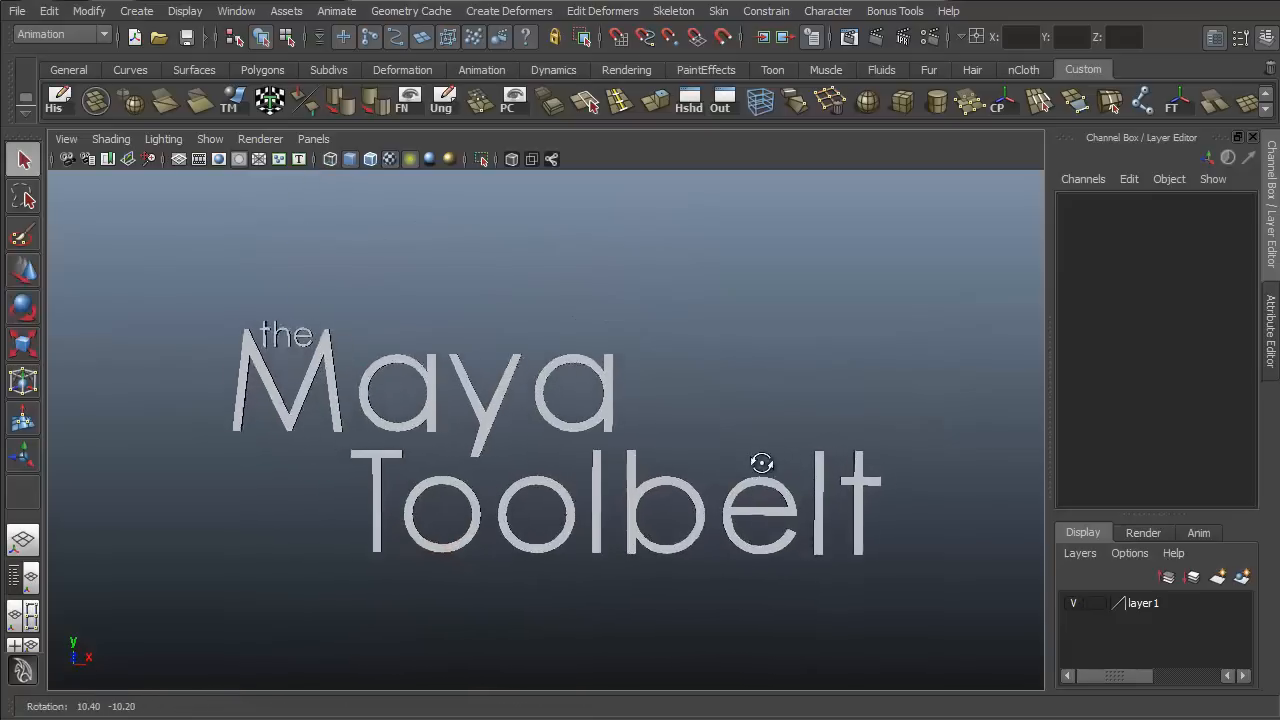
{"action": "right_click_drag", "start_coordinate": [760, 460], "coordinate": [840, 434], "text": "alt"}
{"action": "middle_click_drag", "start_coordinate": [840, 434], "coordinate": [843, 370], "text": "alt"}
{"action": "left_click_drag", "start_coordinate": [843, 370], "coordinate": [846, 377], "text": "alt"}
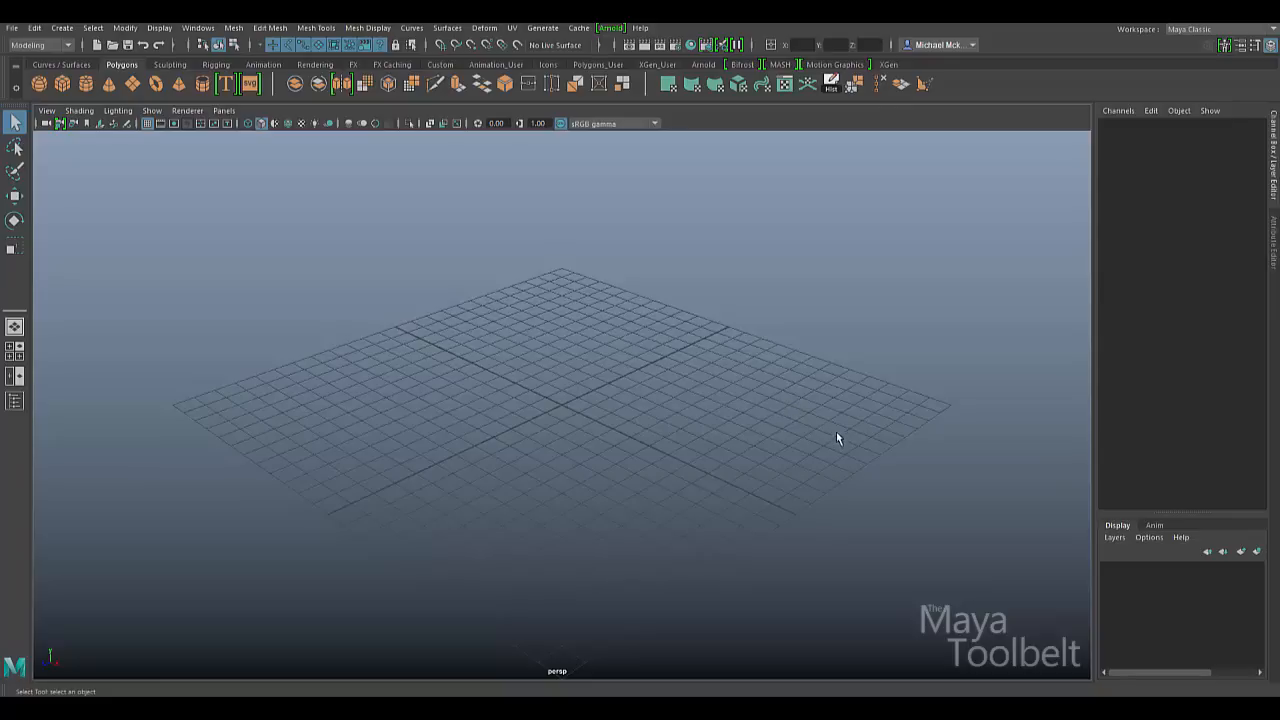
{"action": "left_click", "coordinate": [413, 28]}
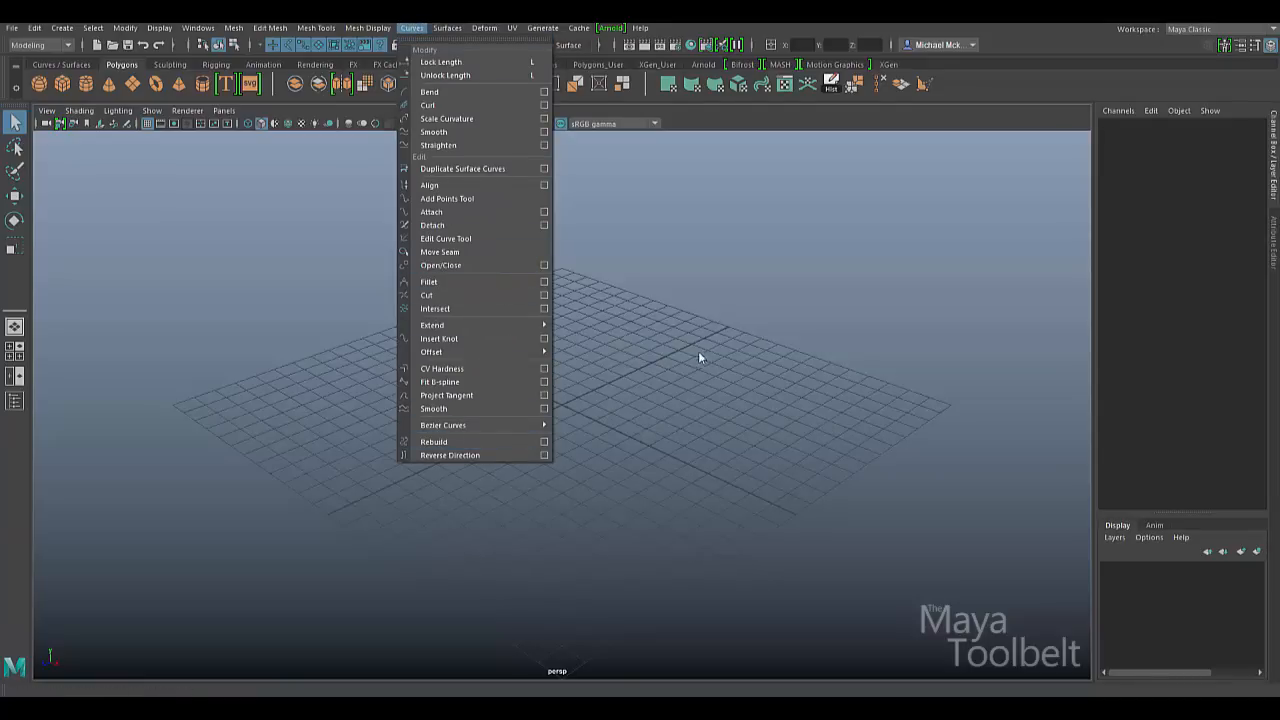
{"action": "left_click", "coordinate": [725, 355]}
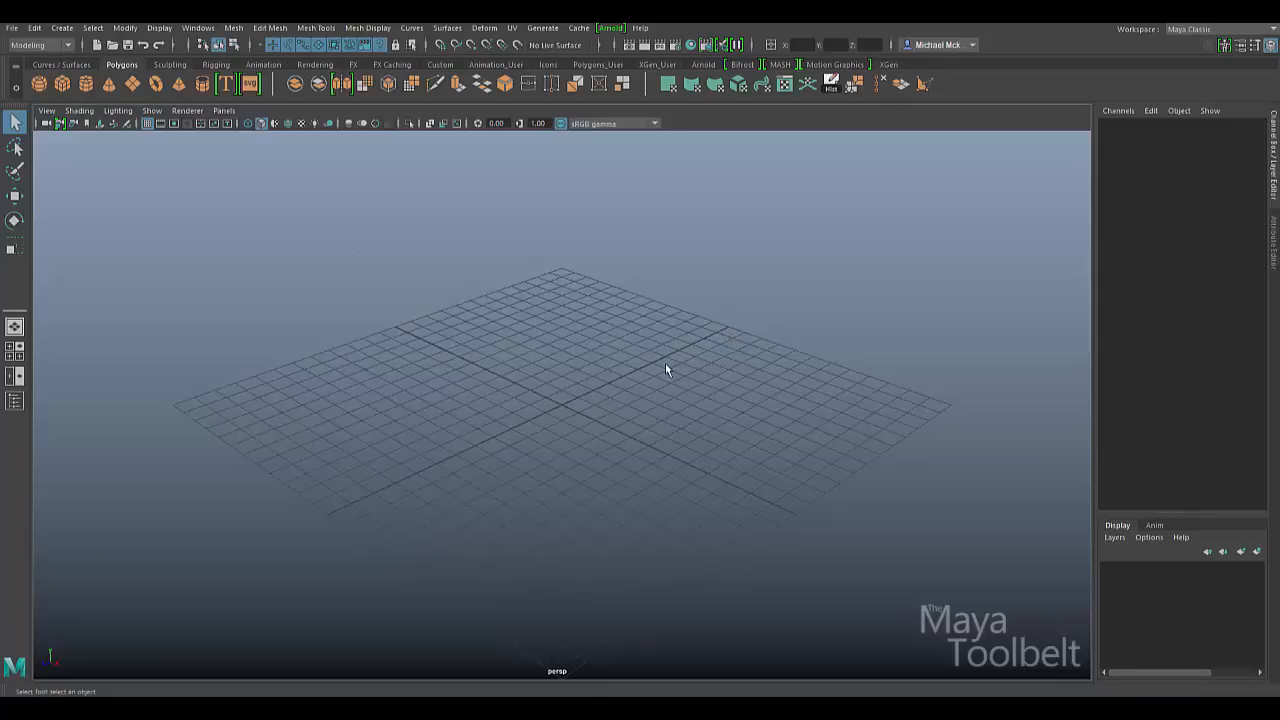
- Tear off Create > Curve Tools and place the floating panel at the viewport's top-left
{"action": "left_click", "coordinate": [62, 27]}
{"action": "mouse_move", "coordinate": [127, 132]}
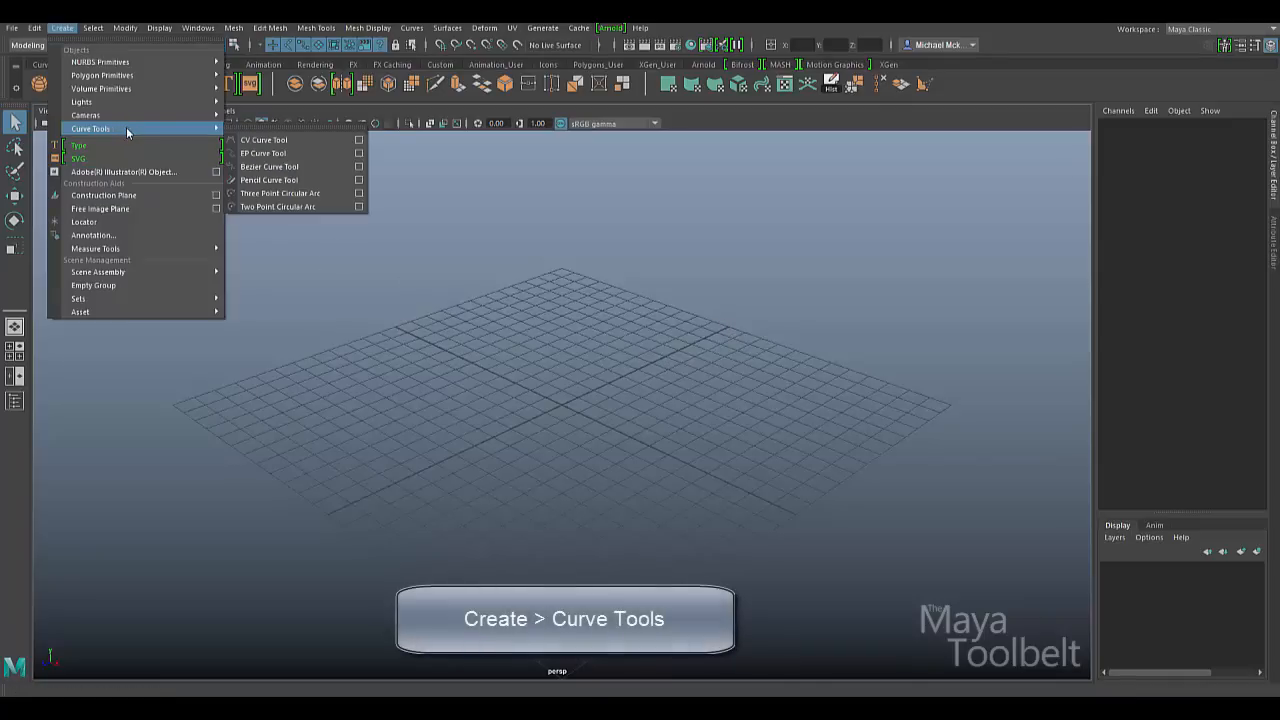
{"action": "left_click", "coordinate": [300, 135]}
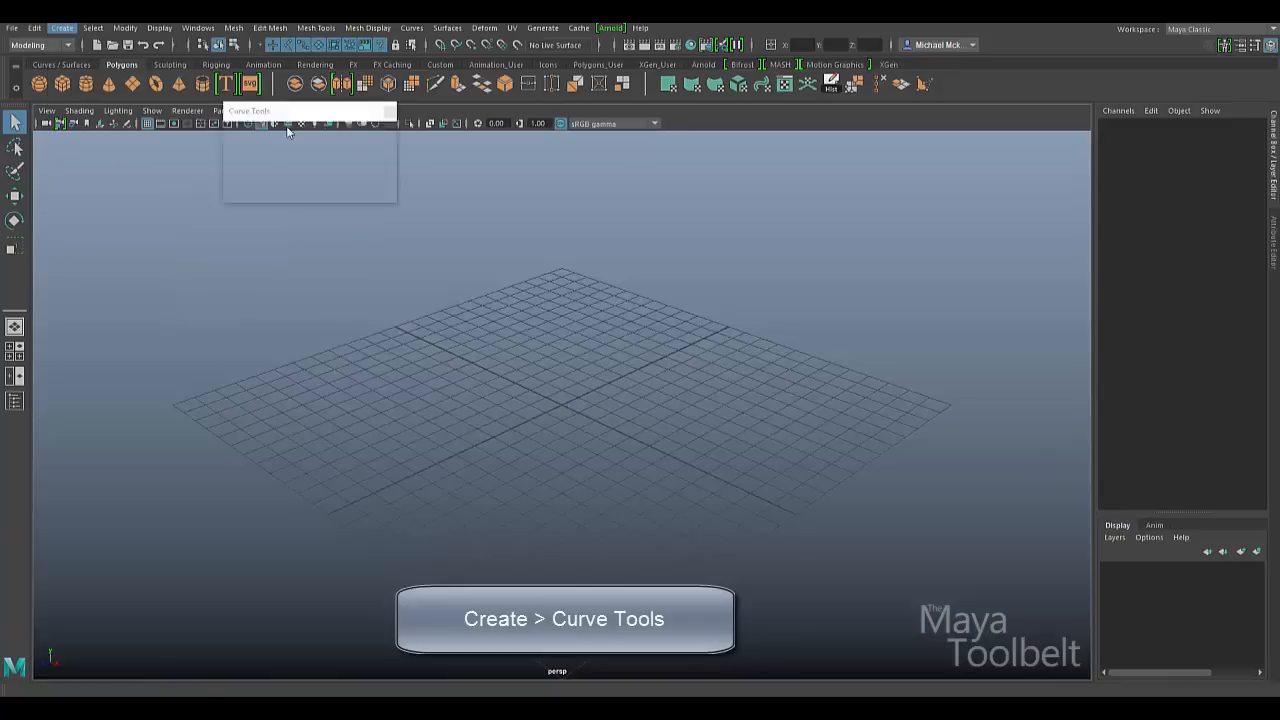
{"action": "left_click_drag", "start_coordinate": [296, 122], "coordinate": [114, 157]}
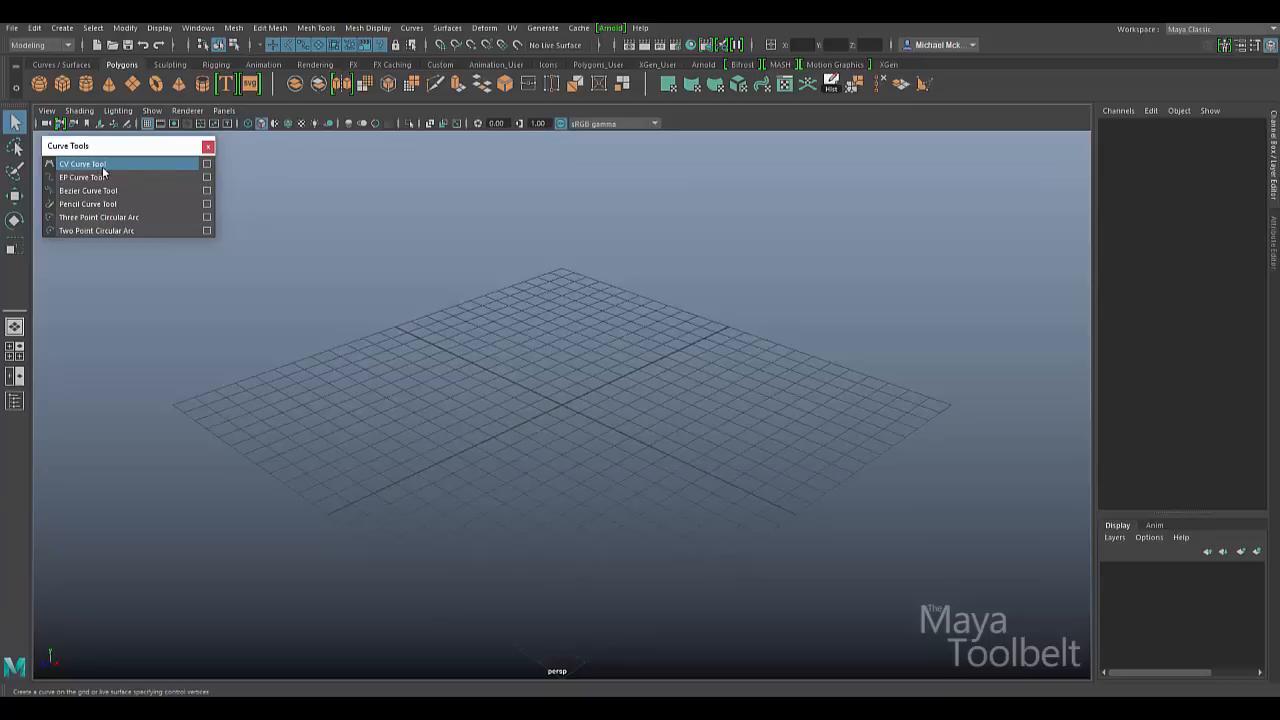
- Show the CV Curve Tool settings (3 Cubic, Uniform) docked left, and close the Curve Tools panel
{"action": "left_click", "coordinate": [206, 164]}
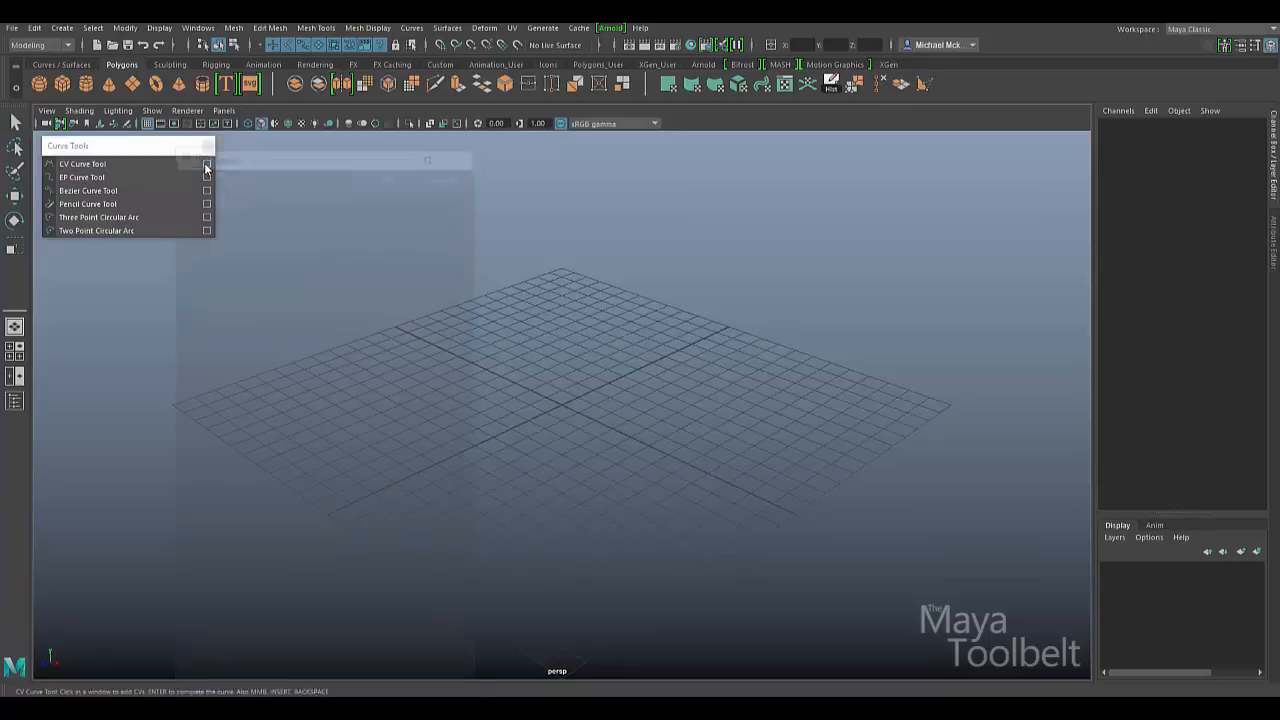
{"action": "left_click_drag", "start_coordinate": [256, 153], "coordinate": [28, 160]}
{"action": "left_click_drag", "start_coordinate": [145, 148], "coordinate": [448, 143]}
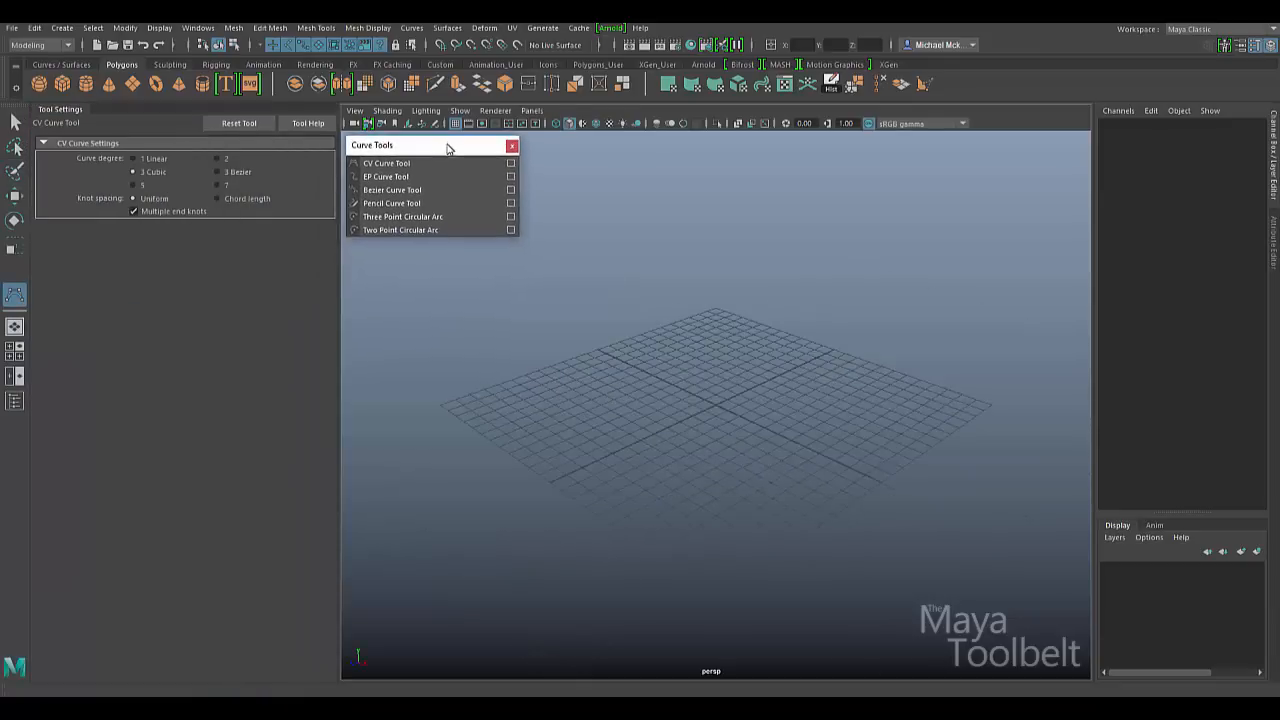
{"action": "left_click", "coordinate": [511, 145]}
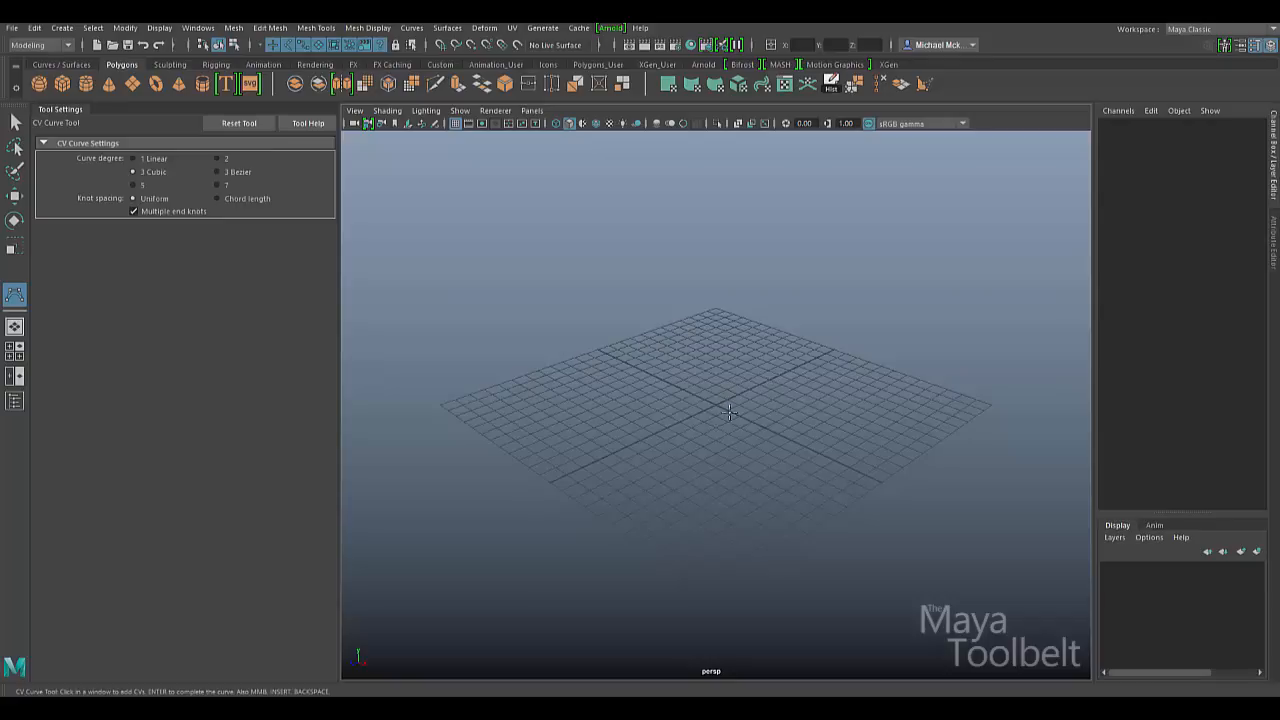
- Orbit to a symmetric diamond view of the grid and place the curve's first two CVs
{"action": "mouse_move", "coordinate": [779, 449]}
{"action": "left_mouse_down", "text": "alt"}
{"action": "mouse_move", "coordinate": [766, 417]}
{"action": "mouse_move", "coordinate": [760, 445]}
{"action": "mouse_move", "coordinate": [778, 441]}
{"action": "left_mouse_up", "text": "alt"}
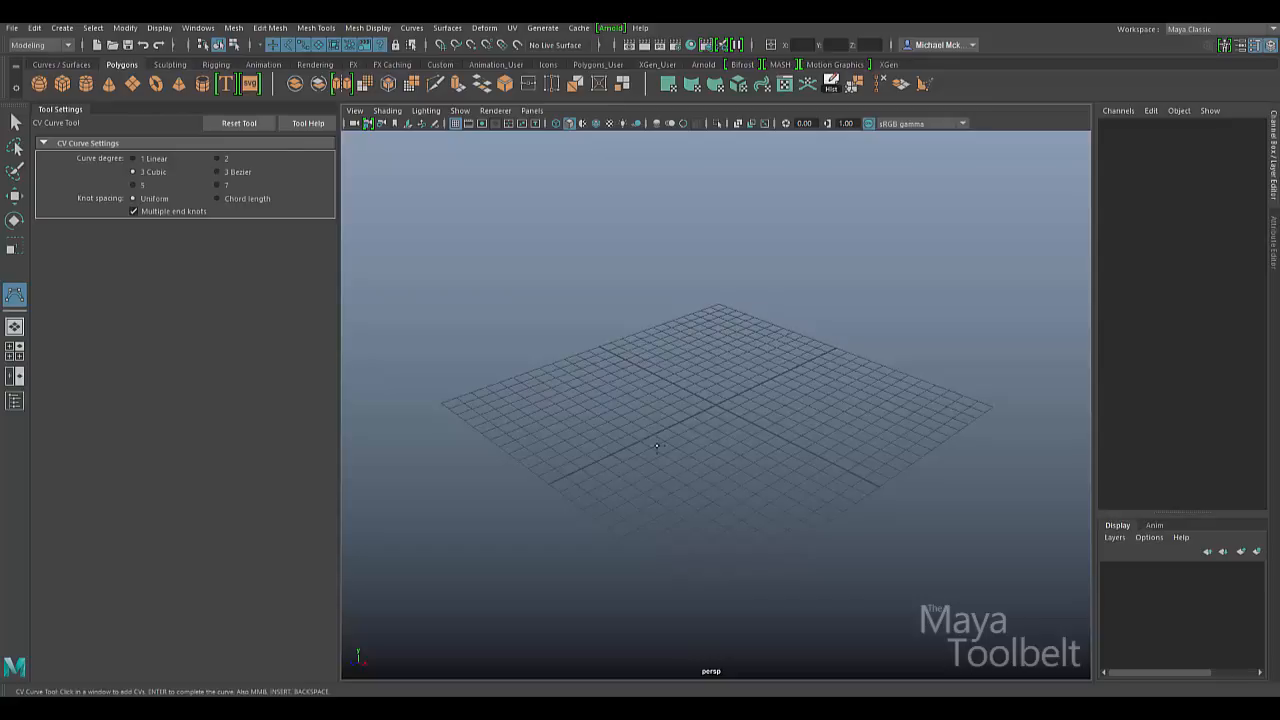
{"action": "left_click_drag", "start_coordinate": [766, 424], "coordinate": [855, 345], "text": "alt"}
{"action": "left_click_drag", "start_coordinate": [769, 343], "coordinate": [797, 409], "text": "alt"}
{"action": "left_click_drag", "start_coordinate": [632, 453], "coordinate": [721, 381], "text": "alt"}
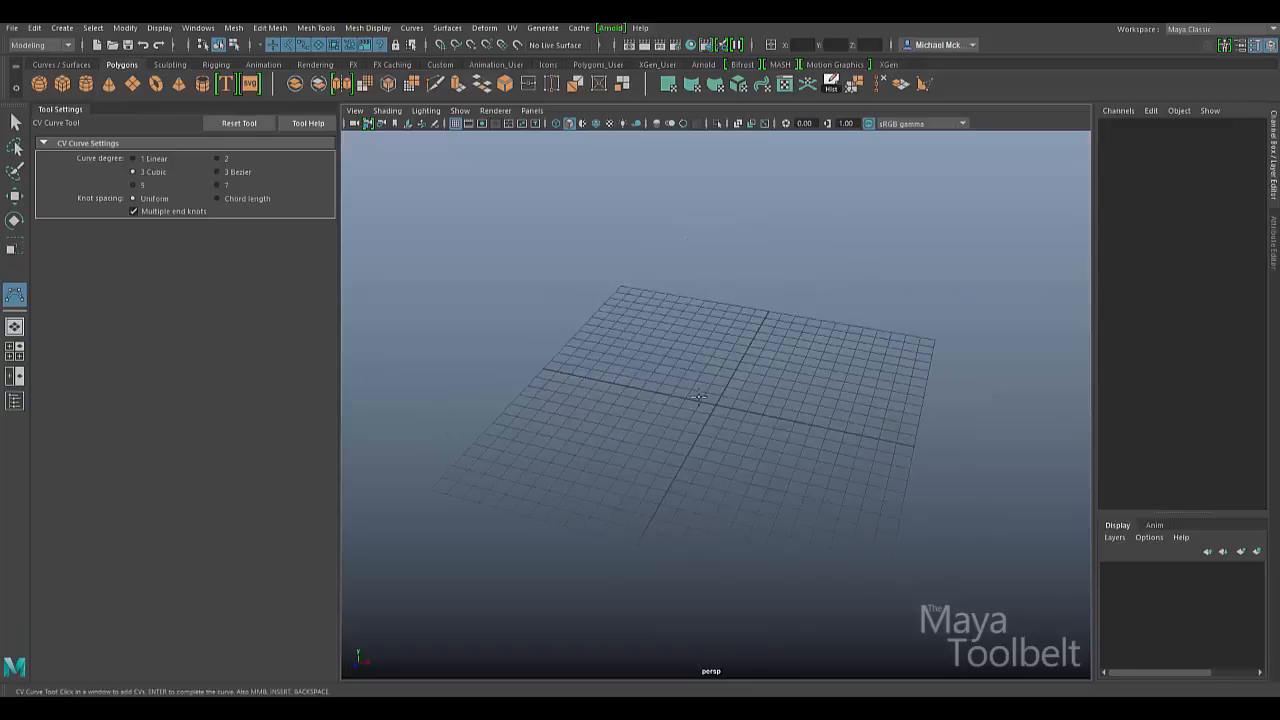
{"action": "mouse_move", "coordinate": [750, 430]}
{"action": "left_mouse_down", "text": "alt"}
{"action": "mouse_move", "coordinate": [717, 429]}
{"action": "mouse_move", "coordinate": [752, 440]}
{"action": "left_mouse_up", "text": "alt"}
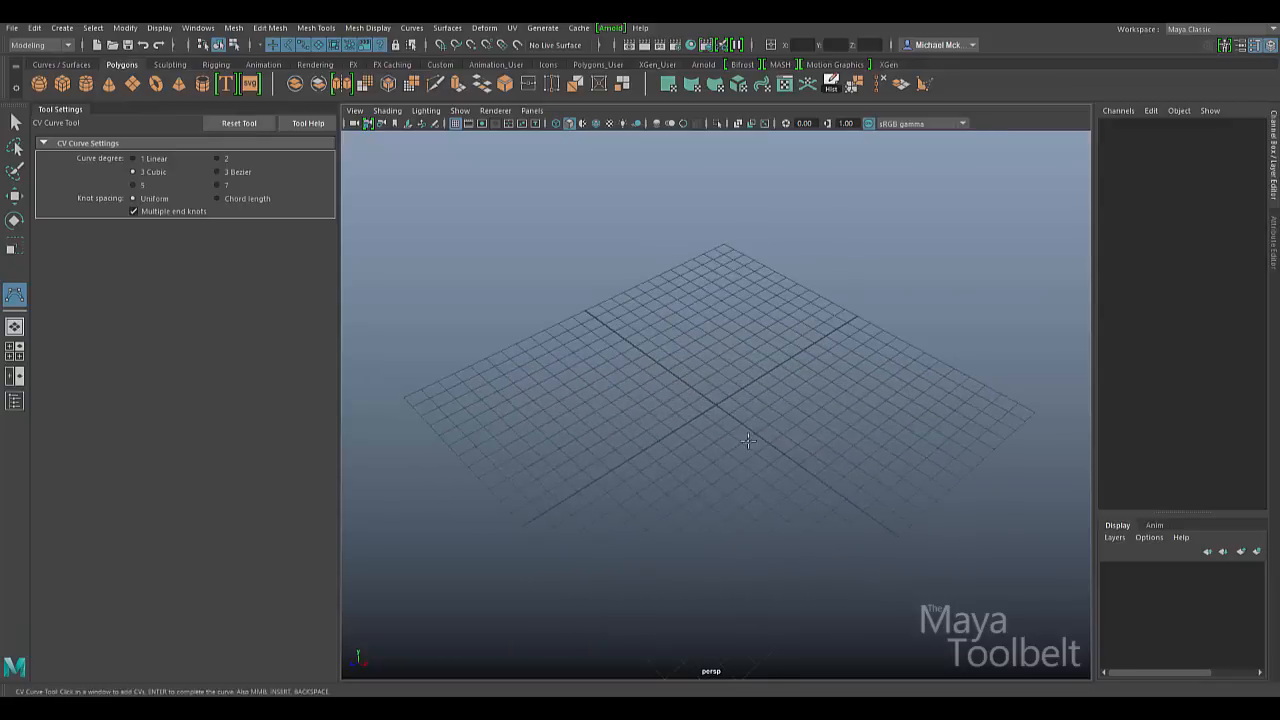
{"action": "left_click", "coordinate": [476, 419]}
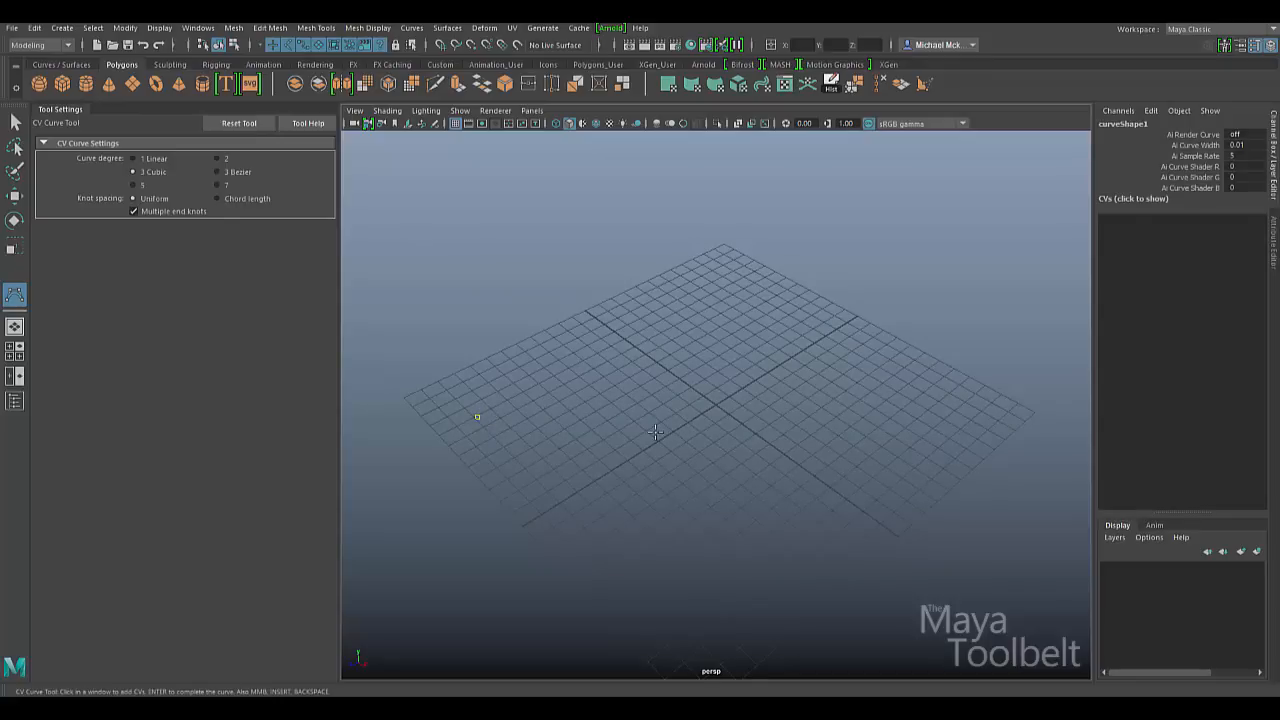
{"action": "left_click", "coordinate": [618, 322]}
- Add a third CV, adjust its position, then remove it with Backspace
{"action": "left_click", "coordinate": [815, 368]}
{"action": "left_click_drag", "start_coordinate": [807, 383], "coordinate": [762, 313]}
{"action": "middle_click_drag", "start_coordinate": [812, 374], "coordinate": [818, 416]}
{"action": "key", "text": "BackSpace"}
- Add two more CVs toward the grid's right side, adjusting the newest CV's position
{"action": "left_click", "coordinate": [749, 304]}
{"action": "mouse_move", "coordinate": [818, 332]}
{"action": "middle_mouse_down"}
{"action": "mouse_move", "coordinate": [812, 370]}
{"action": "mouse_move", "coordinate": [831, 326]}
{"action": "middle_mouse_up"}
{"action": "key", "text": "Insert"}
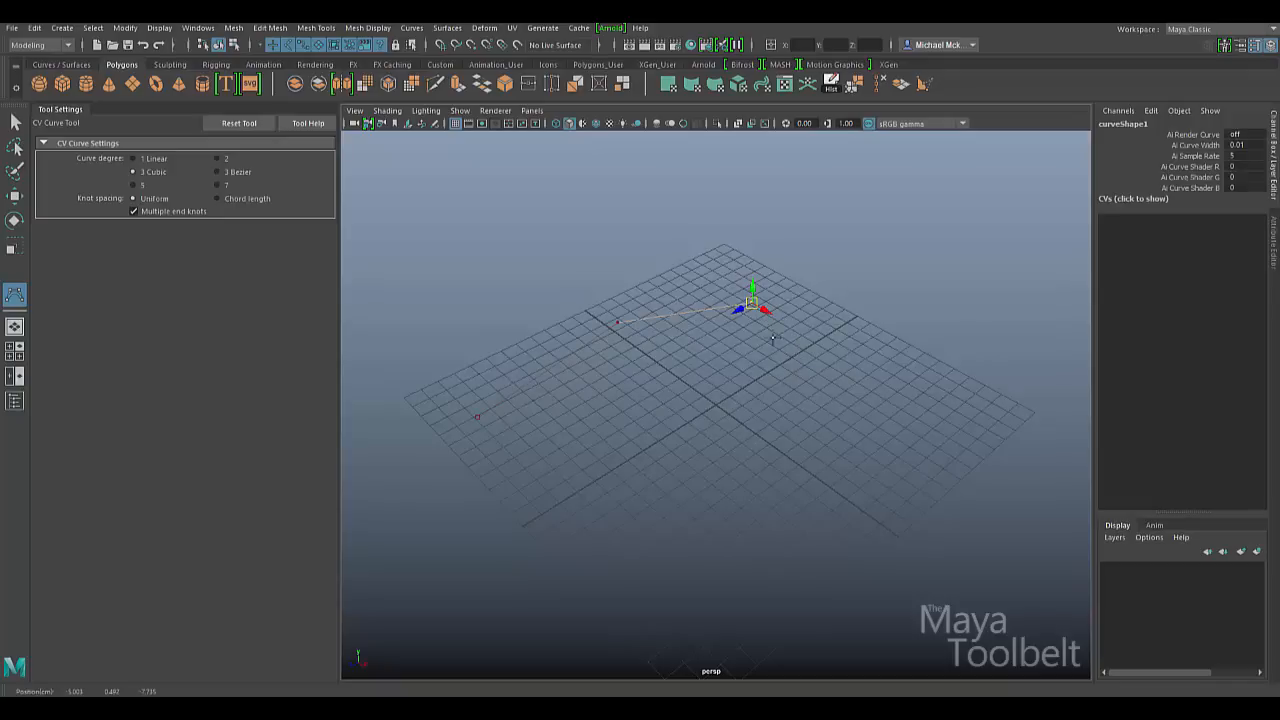
{"action": "left_click", "coordinate": [917, 361]}
{"action": "mouse_move", "coordinate": [917, 361]}
{"action": "left_mouse_down"}
{"action": "mouse_move", "coordinate": [932, 340]}
{"action": "mouse_move", "coordinate": [869, 392]}
{"action": "mouse_move", "coordinate": [912, 357]}
{"action": "left_mouse_up"}
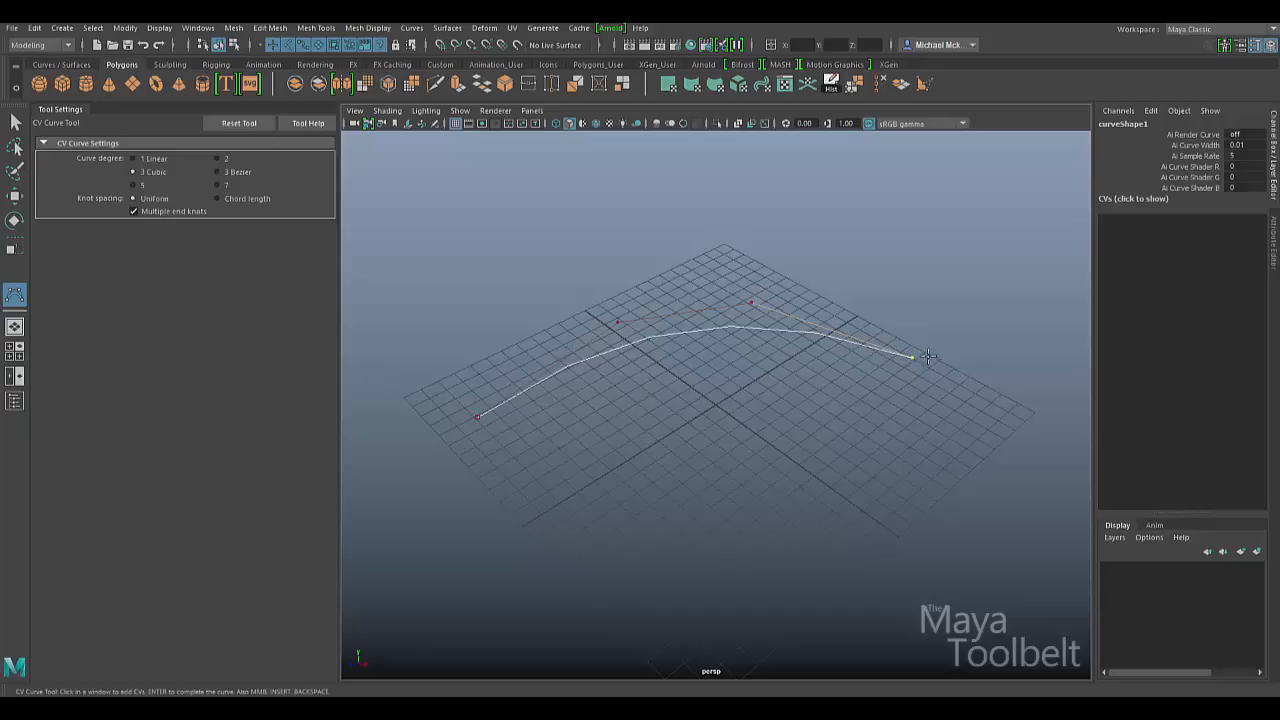
- Add final CVs toward the right corner, lower the end, and complete the arc as curve1
{"action": "left_click", "coordinate": [1028, 412]}
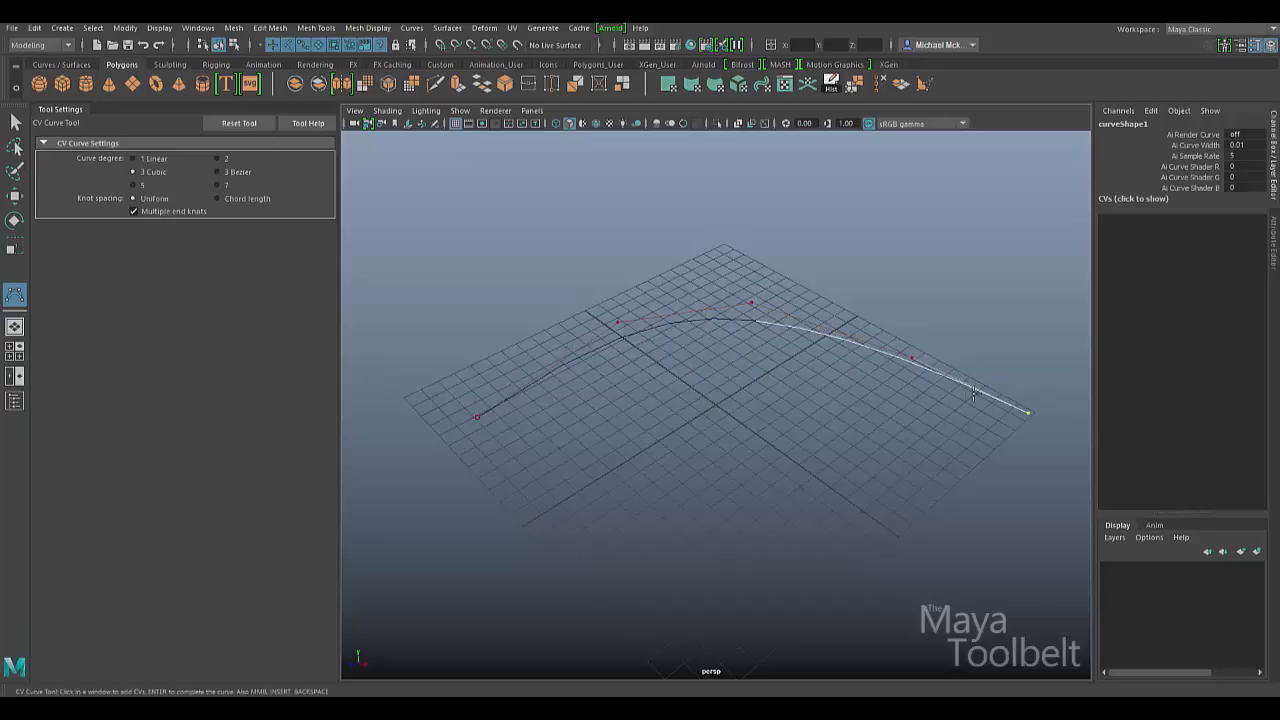
{"action": "left_click", "coordinate": [912, 358]}
{"action": "middle_click_drag", "start_coordinate": [994, 451], "coordinate": [864, 480]}
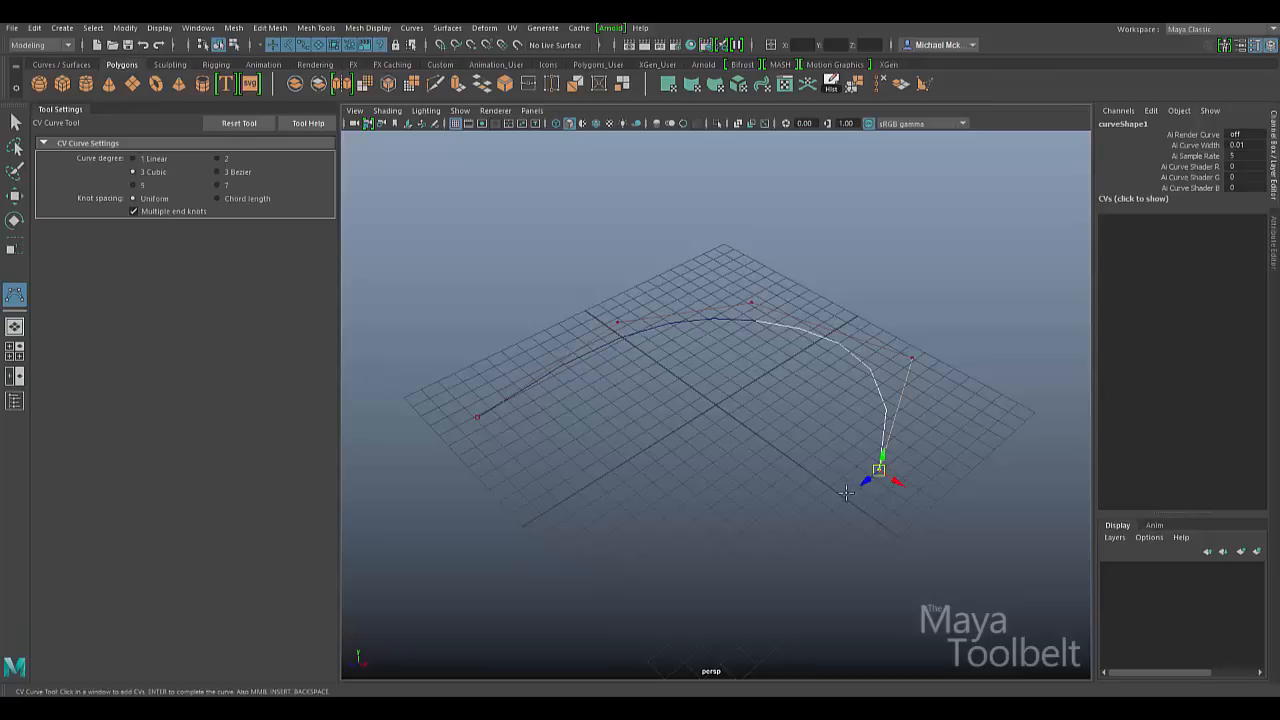
{"action": "key", "text": "q"}
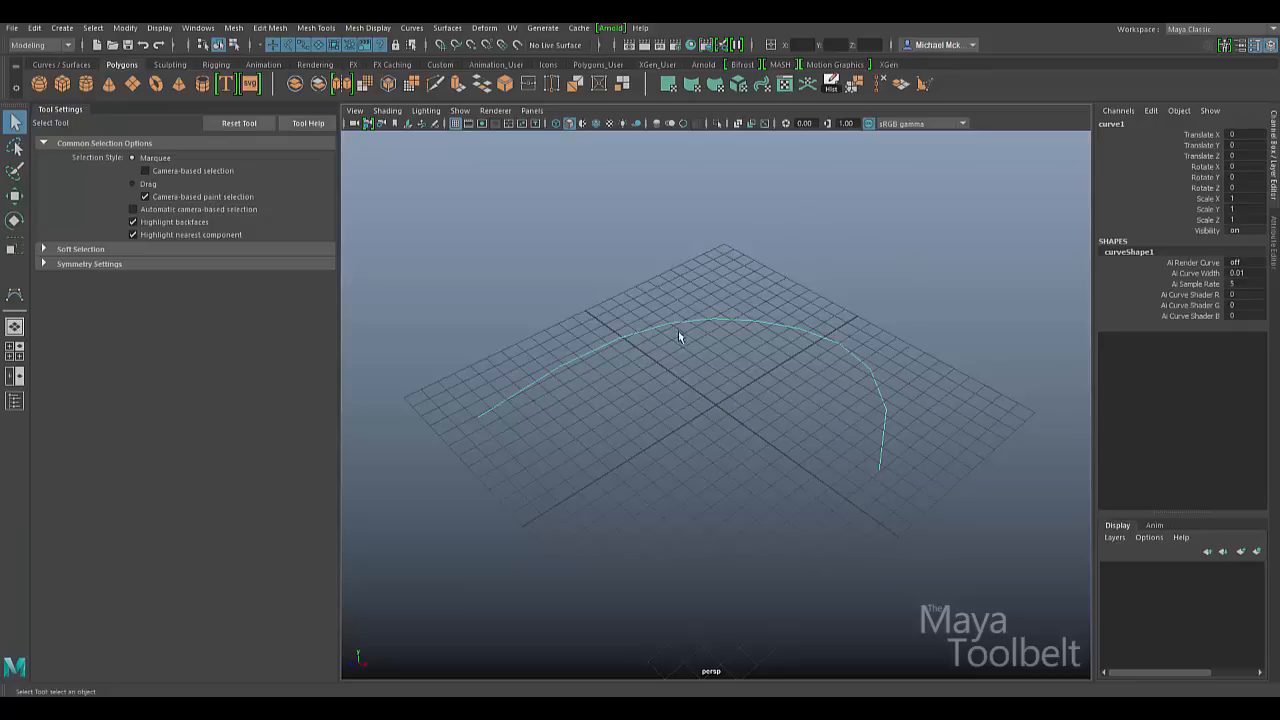
- Toggle curve1 between coarse and smooth display, finishing on smooth
{"action": "key", "text": "Page_Down"}
{"action": "key", "text": "Page_Up"}
{"action": "key", "text": "Page_Up"}
{"action": "key", "text": "Page_Down"}
{"action": "key", "text": "2"}
- With the CV Curve Tool, place the outer ring of spiral CVs around the grid
{"action": "left_click", "coordinate": [15, 294]}
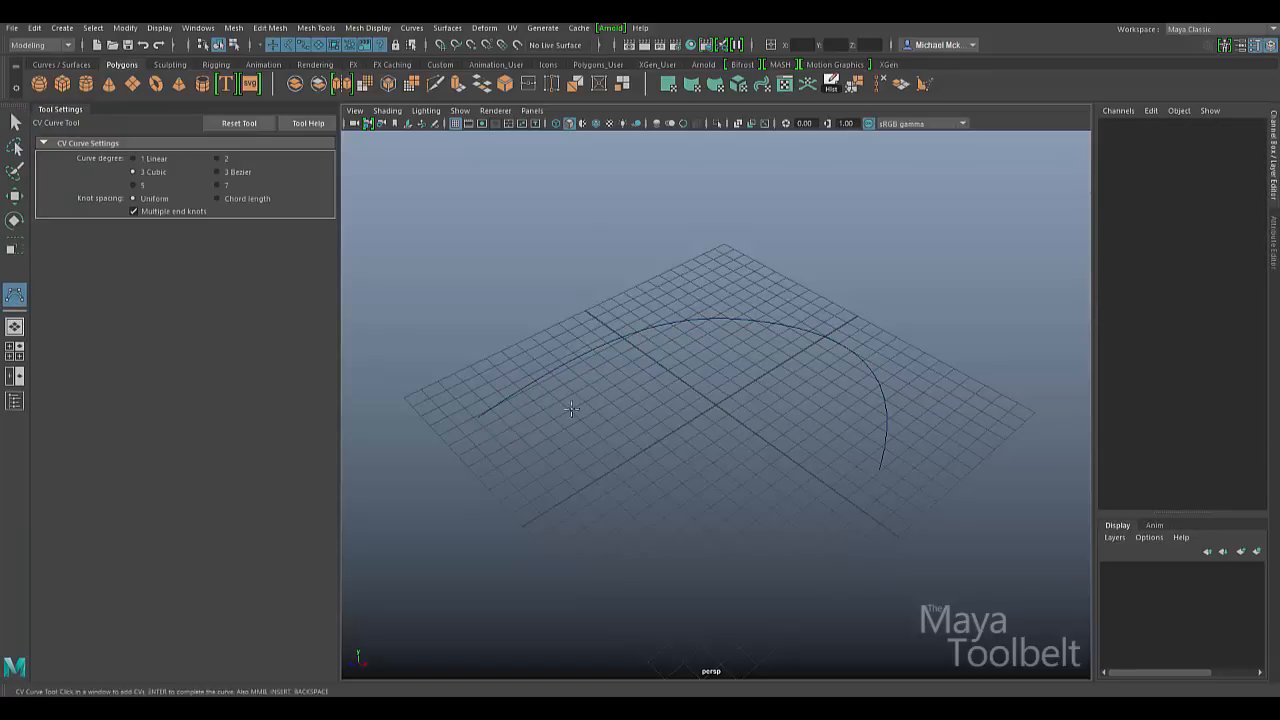
{"action": "left_click", "coordinate": [477, 483]}
{"action": "left_click", "coordinate": [589, 432]}
{"action": "left_click", "coordinate": [685, 331]}
{"action": "left_click", "coordinate": [800, 246]}
{"action": "left_click", "coordinate": [938, 286]}
{"action": "left_click", "coordinate": [1012, 428]}
{"action": "left_click", "coordinate": [953, 546]}
{"action": "left_click", "coordinate": [722, 624]}
{"action": "left_click", "coordinate": [615, 525]}
- Curl the spiral into smaller inner loops ending near the centre, completing it as curve2
{"action": "left_click", "coordinate": [718, 391]}
{"action": "left_click", "coordinate": [828, 333]}
{"action": "left_click", "coordinate": [921, 387]}
{"action": "left_click", "coordinate": [917, 477]}
{"action": "left_click", "coordinate": [815, 529]}
{"action": "left_click", "coordinate": [738, 502]}
{"action": "left_click", "coordinate": [769, 420]}
{"action": "left_click", "coordinate": [853, 406]}
{"action": "left_click", "coordinate": [858, 461]}
{"action": "left_click", "coordinate": [822, 470]}
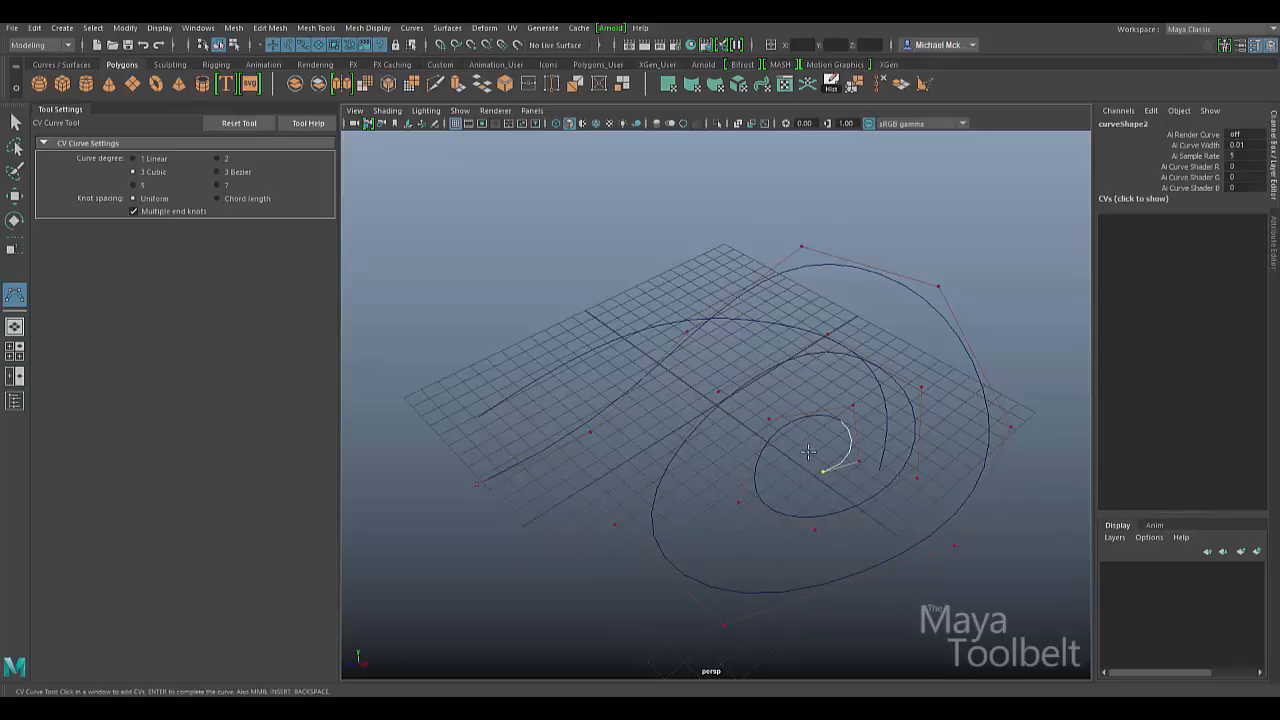
{"action": "key", "text": "q"}
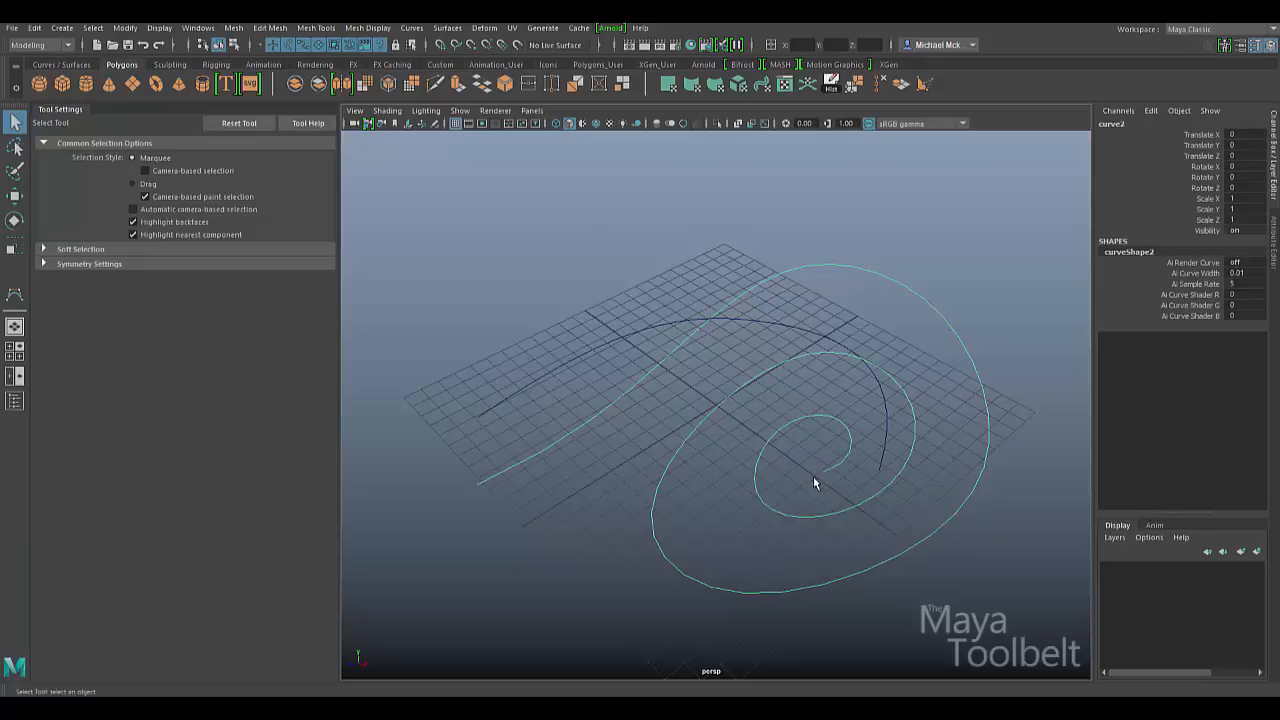
- Move and delete the spiral, undo twice to remove it, then select and delete curve1
{"action": "key", "text": "w"}
{"action": "left_click_drag", "start_coordinate": [712, 449], "coordinate": [682, 291]}
{"action": "key", "text": "Delete"}
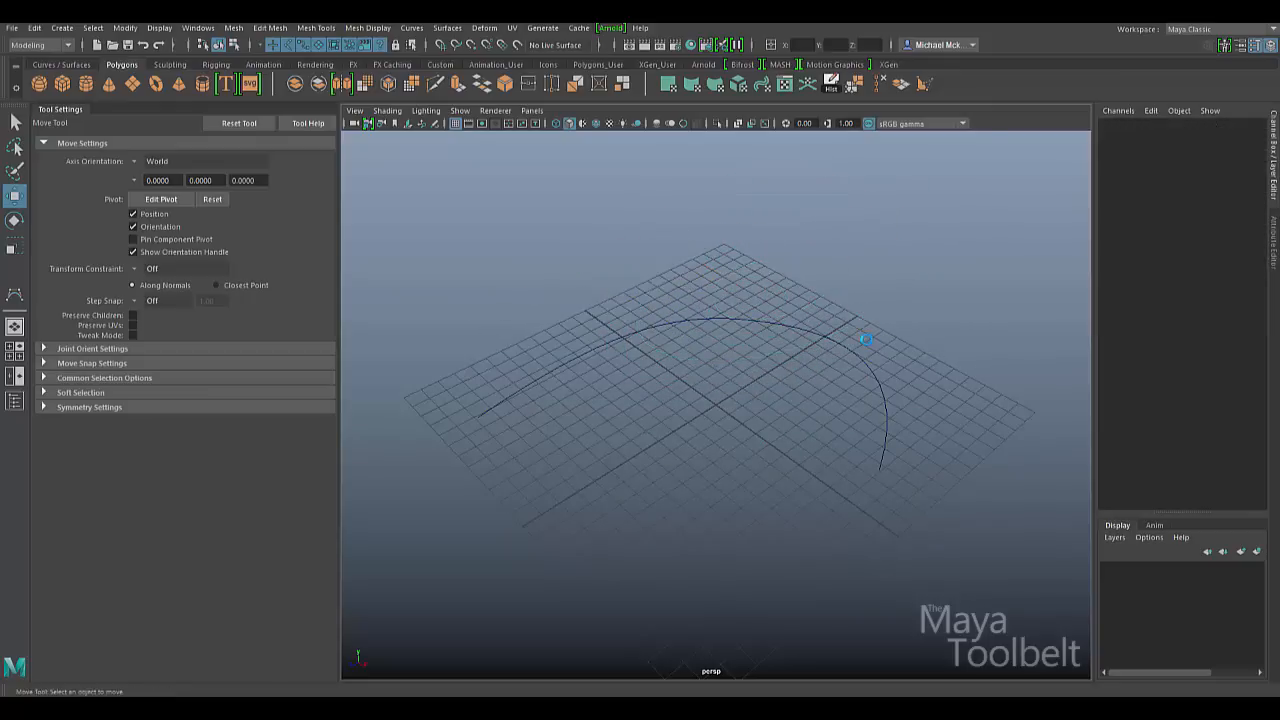
{"action": "key", "text": "ctrl+z"}
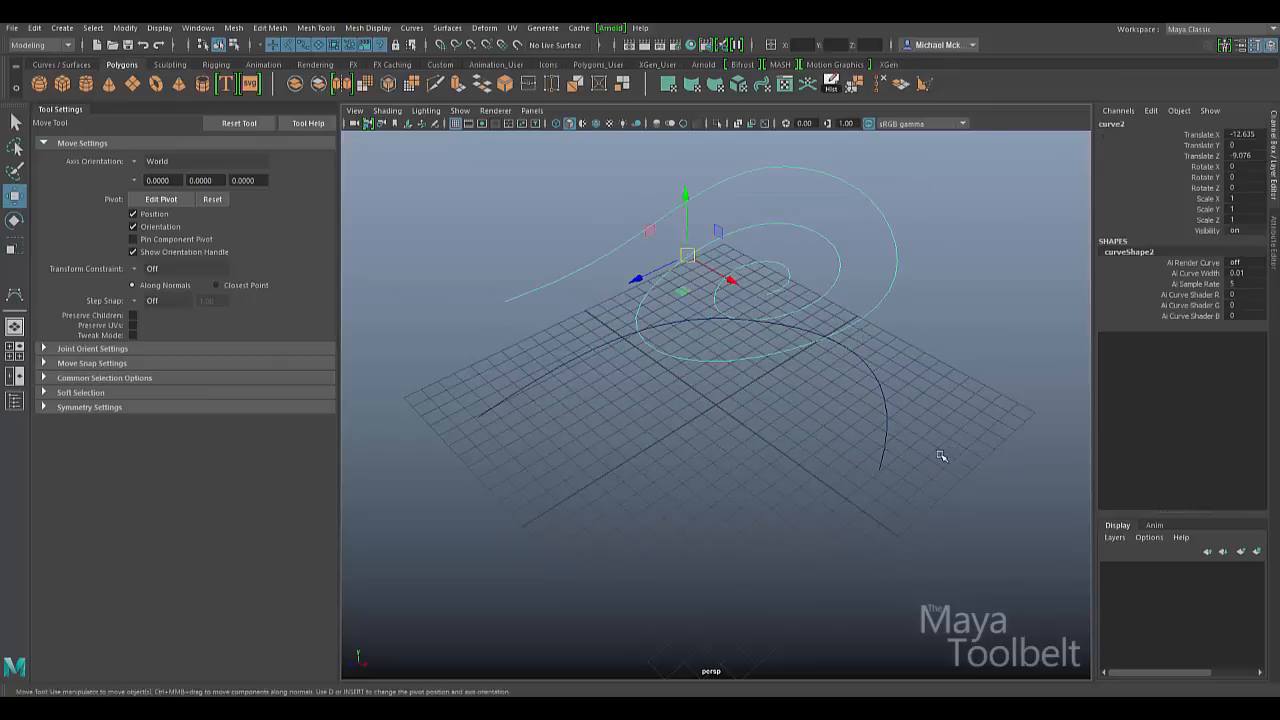
{"action": "key", "text": "ctrl+z"}
{"action": "key", "text": "ctrl+z"}
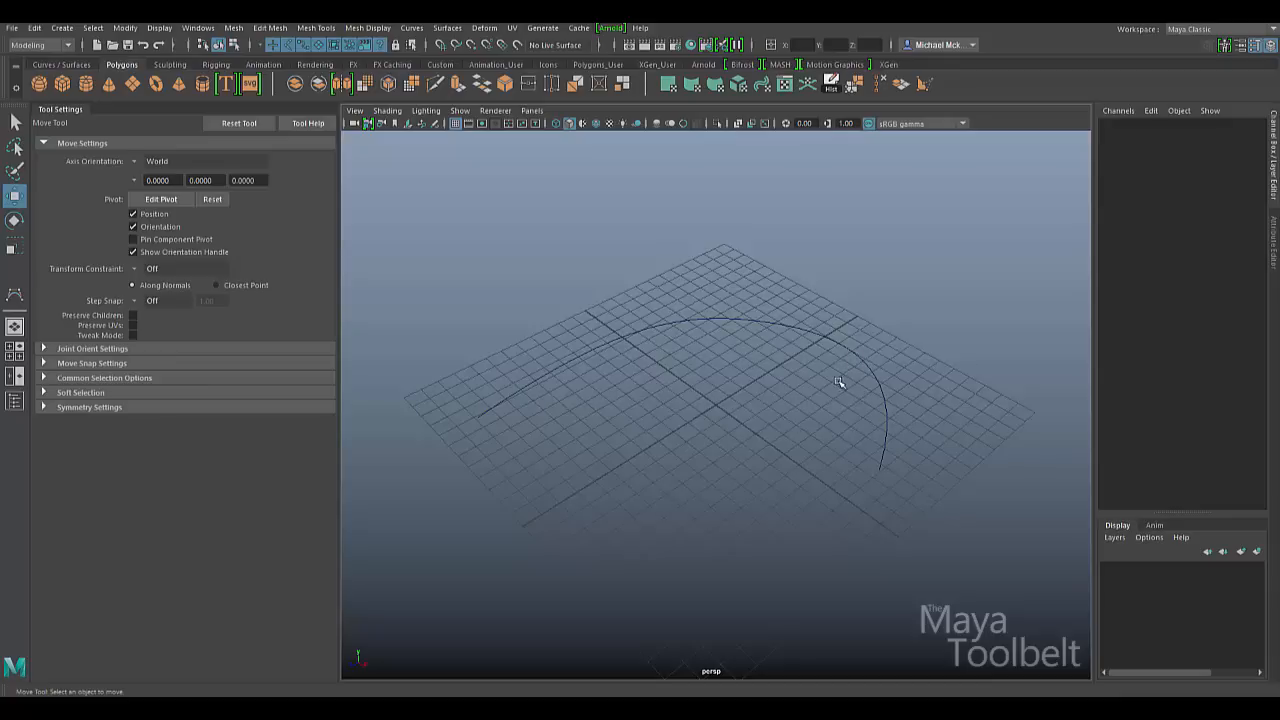
{"action": "left_click", "coordinate": [872, 322]}
{"action": "key", "text": "Delete"}
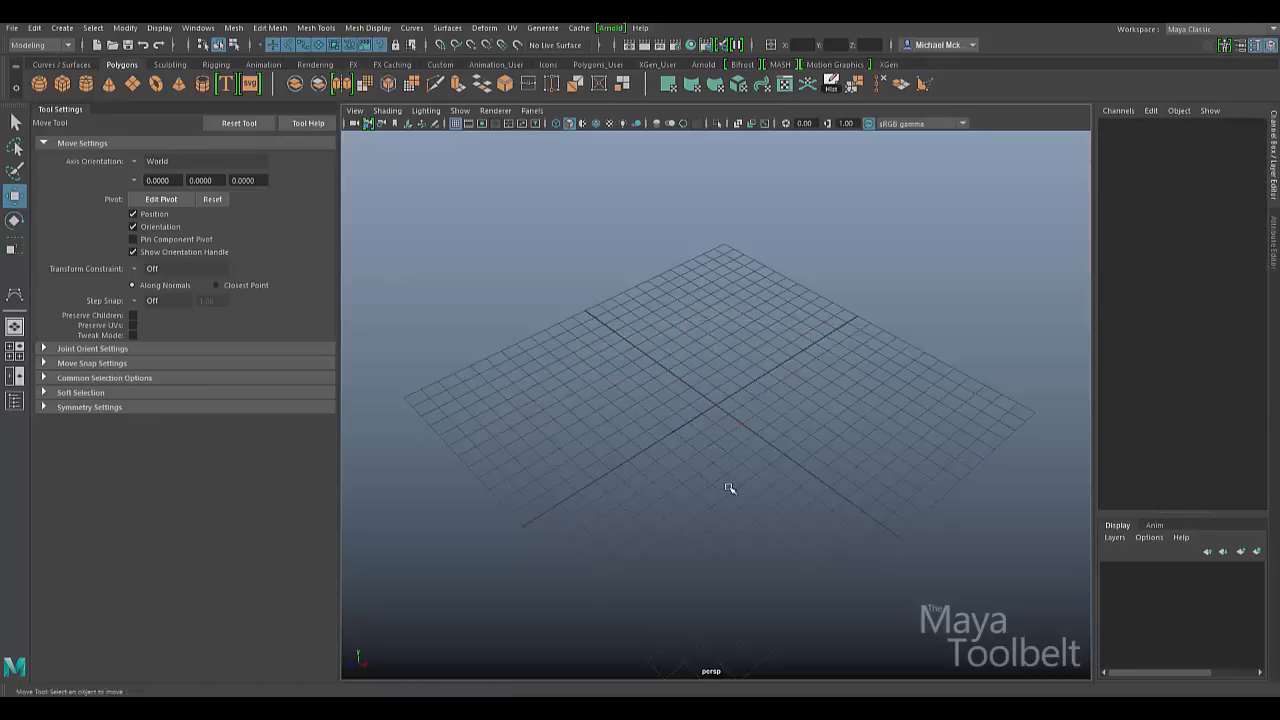
- Activate the CV Curve Tool to start a new curve
{"action": "left_click", "coordinate": [14, 294]}
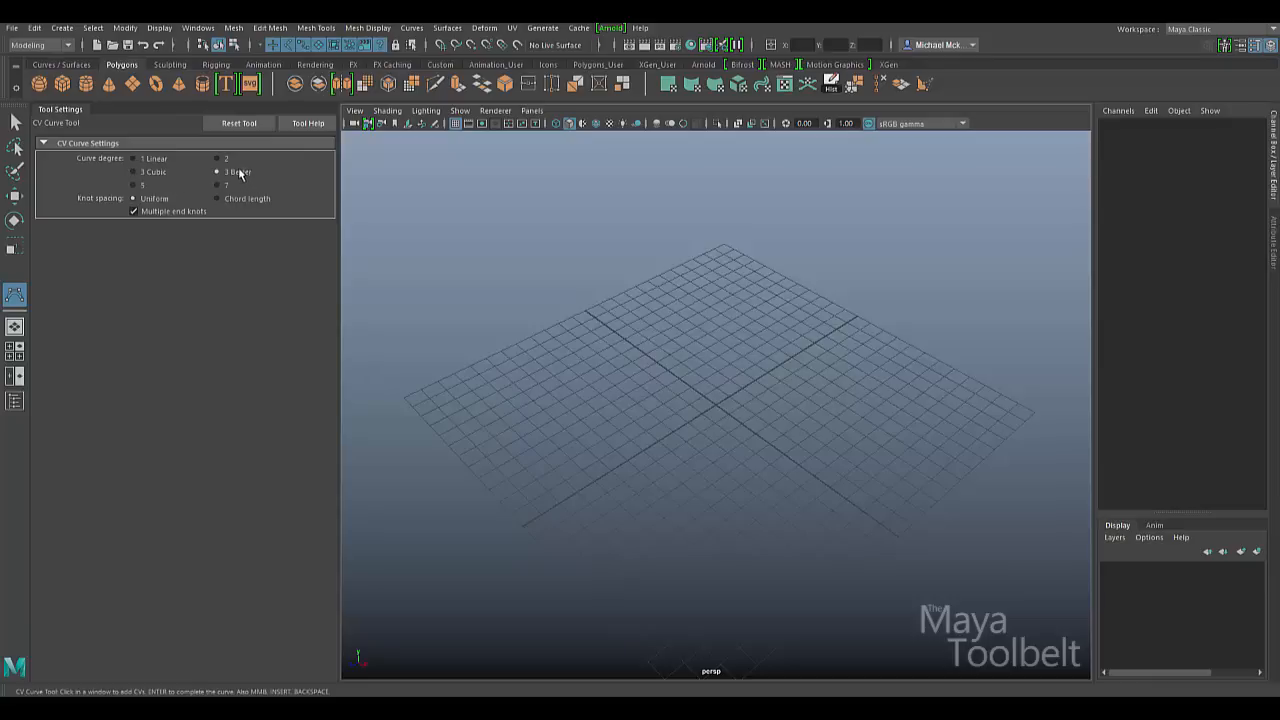
- Draw a looping six-point Bezier test curve across the grid
{"action": "left_click", "coordinate": [504, 404]}
{"action": "left_click", "coordinate": [657, 304]}
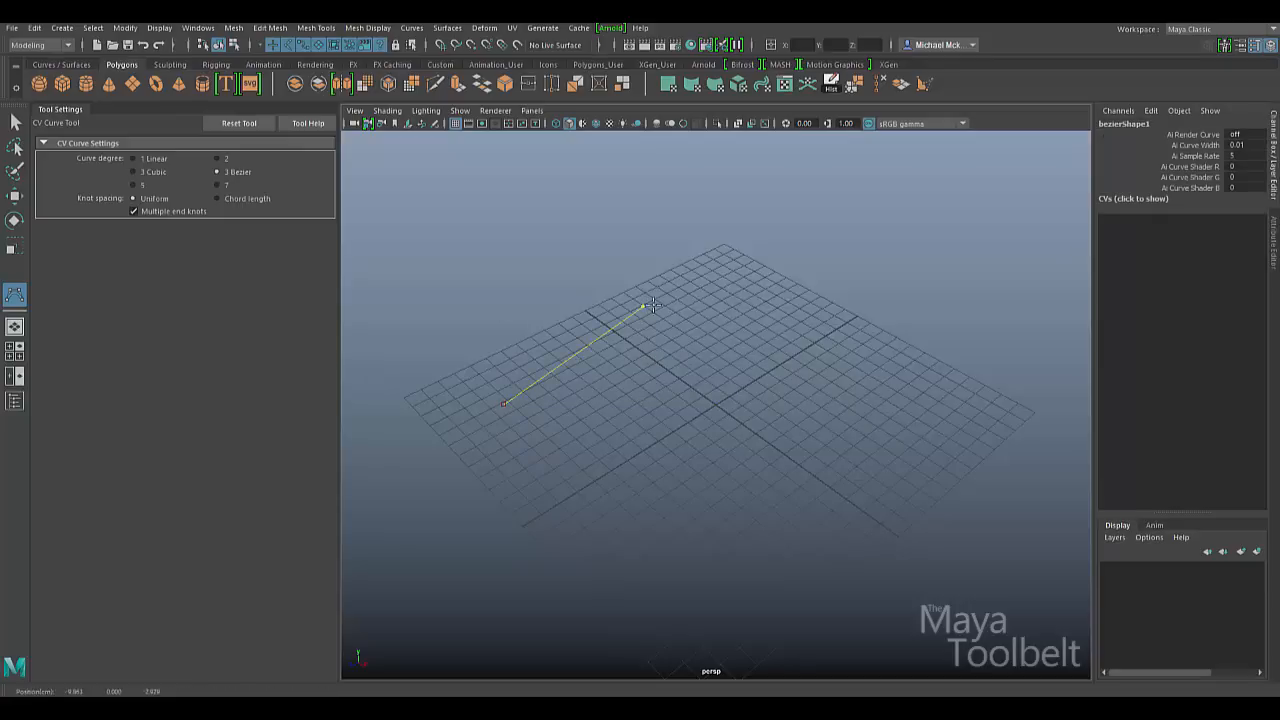
{"action": "left_click", "coordinate": [850, 360]}
{"action": "mouse_move", "coordinate": [839, 308]}
{"action": "left_mouse_down"}
{"action": "mouse_move", "coordinate": [824, 280]}
{"action": "mouse_move", "coordinate": [806, 281]}
{"action": "mouse_move", "coordinate": [949, 303]}
{"action": "mouse_move", "coordinate": [1008, 436]}
{"action": "mouse_move", "coordinate": [860, 480]}
{"action": "mouse_move", "coordinate": [930, 420]}
{"action": "mouse_move", "coordinate": [850, 270]}
{"action": "mouse_move", "coordinate": [772, 245]}
{"action": "mouse_move", "coordinate": [954, 280]}
{"action": "mouse_move", "coordinate": [909, 500]}
{"action": "mouse_move", "coordinate": [893, 503]}
{"action": "left_mouse_up"}
{"action": "left_click_drag", "start_coordinate": [788, 564], "coordinate": [557, 531]}
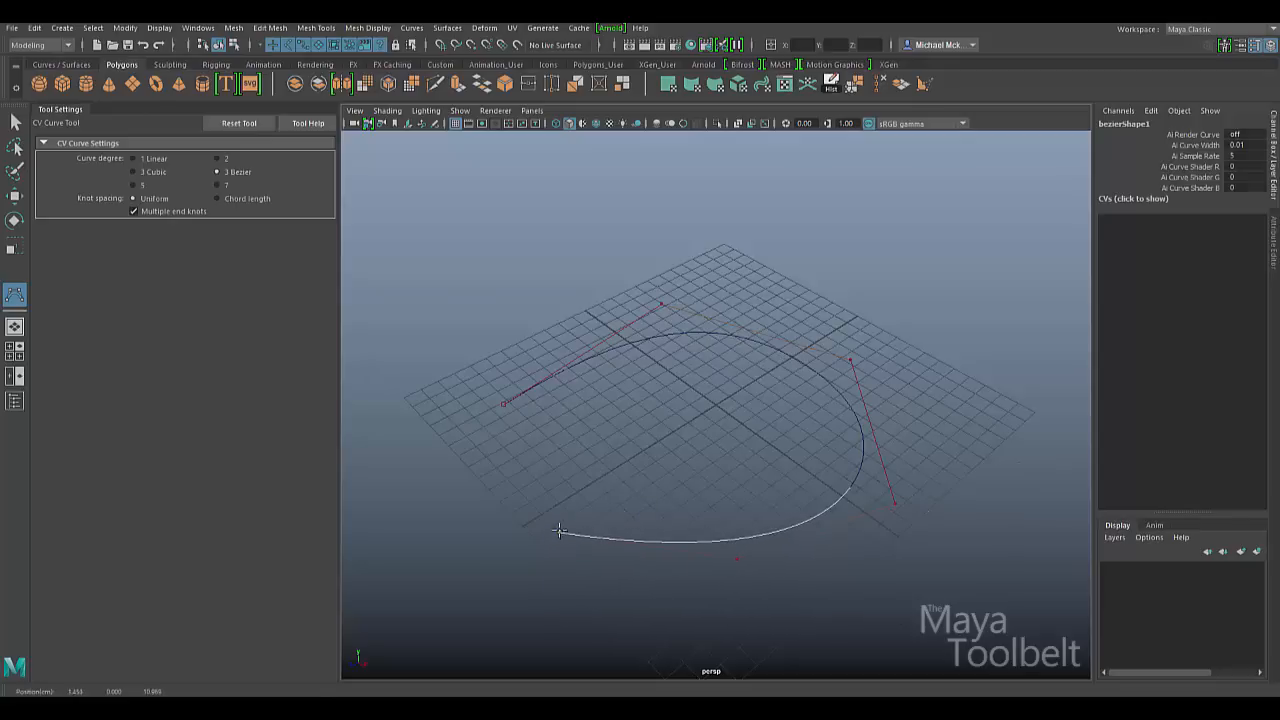
{"action": "left_click_drag", "start_coordinate": [638, 424], "coordinate": [584, 419]}
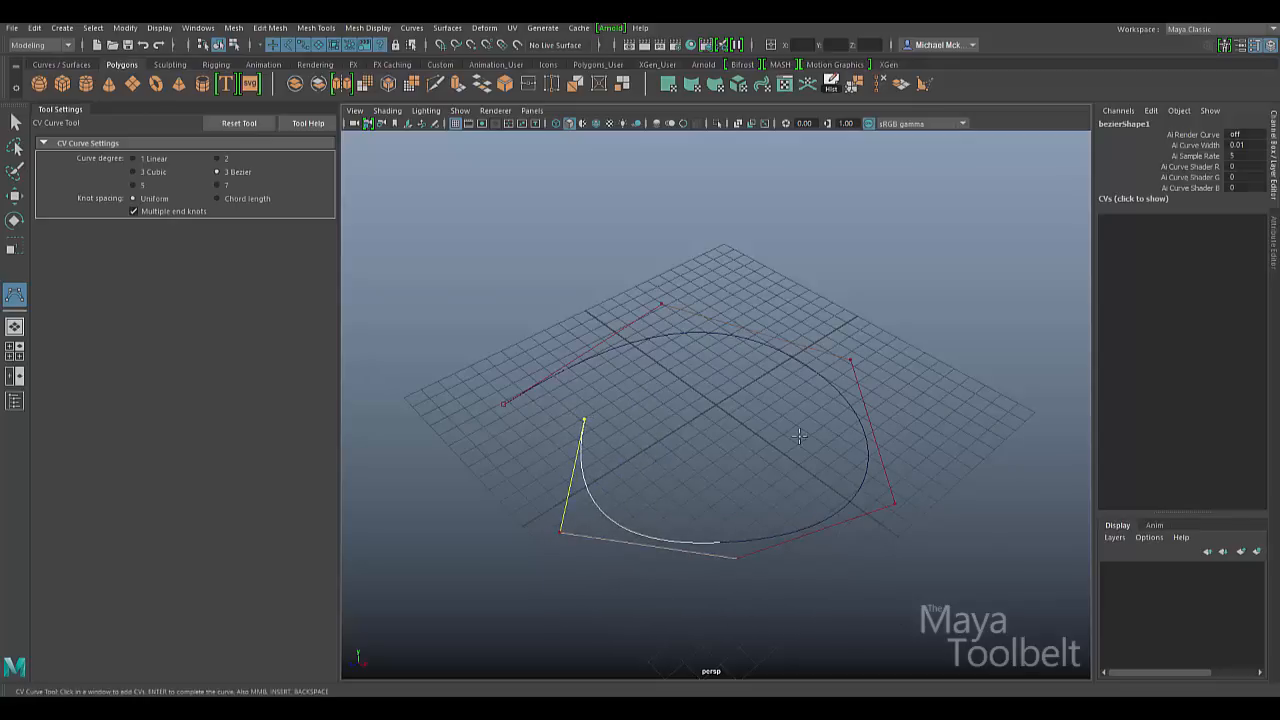
- Finish and delete the Bezier test curve, returning to the 3 Cubic CV Curve Tool
{"action": "key", "text": "w"}
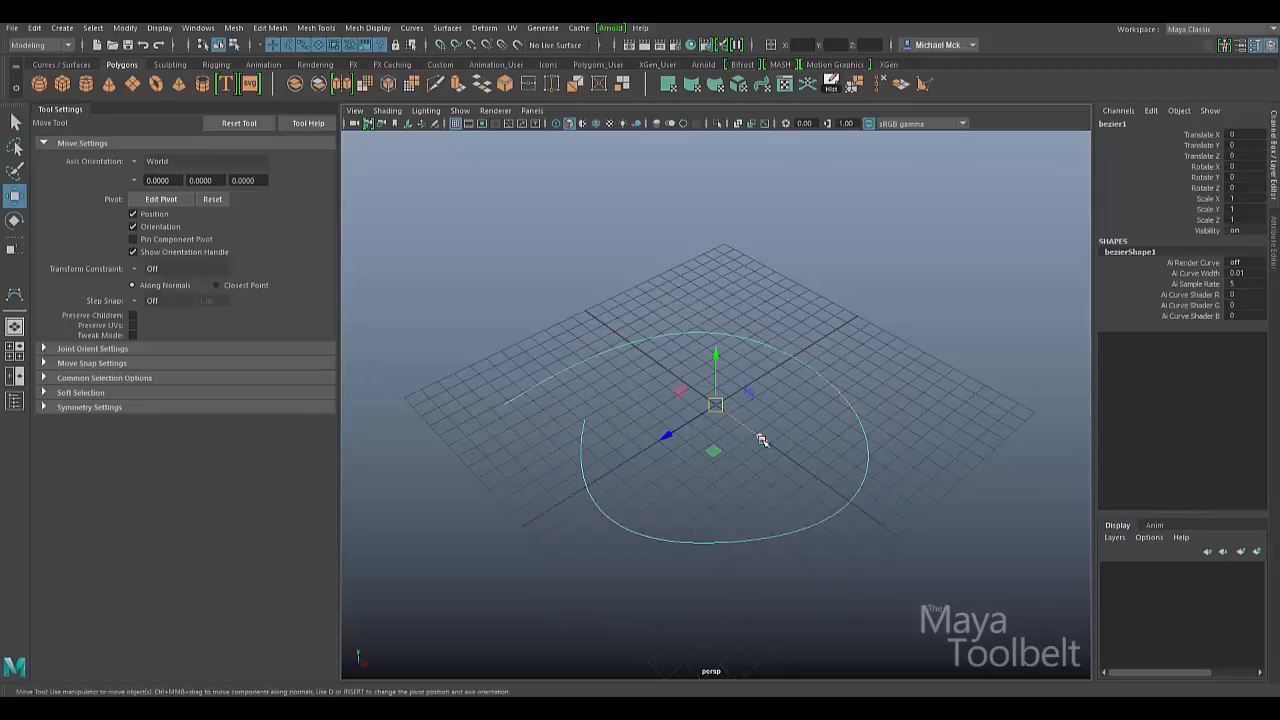
{"action": "key", "text": "Delete"}
{"action": "key", "text": "y"}
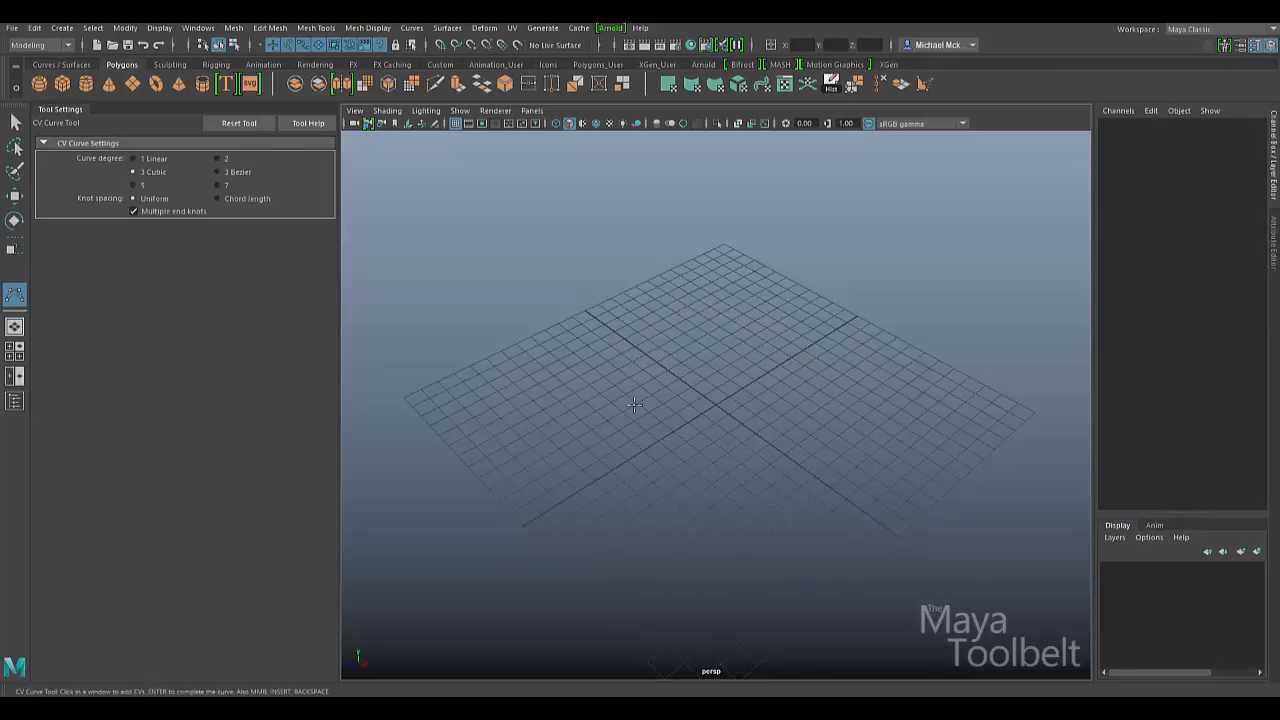
- Draw cubic curve1 with CVs snapped to the grid's left, far and right corners and near front
{"action": "left_click", "coordinate": [403, 397]}
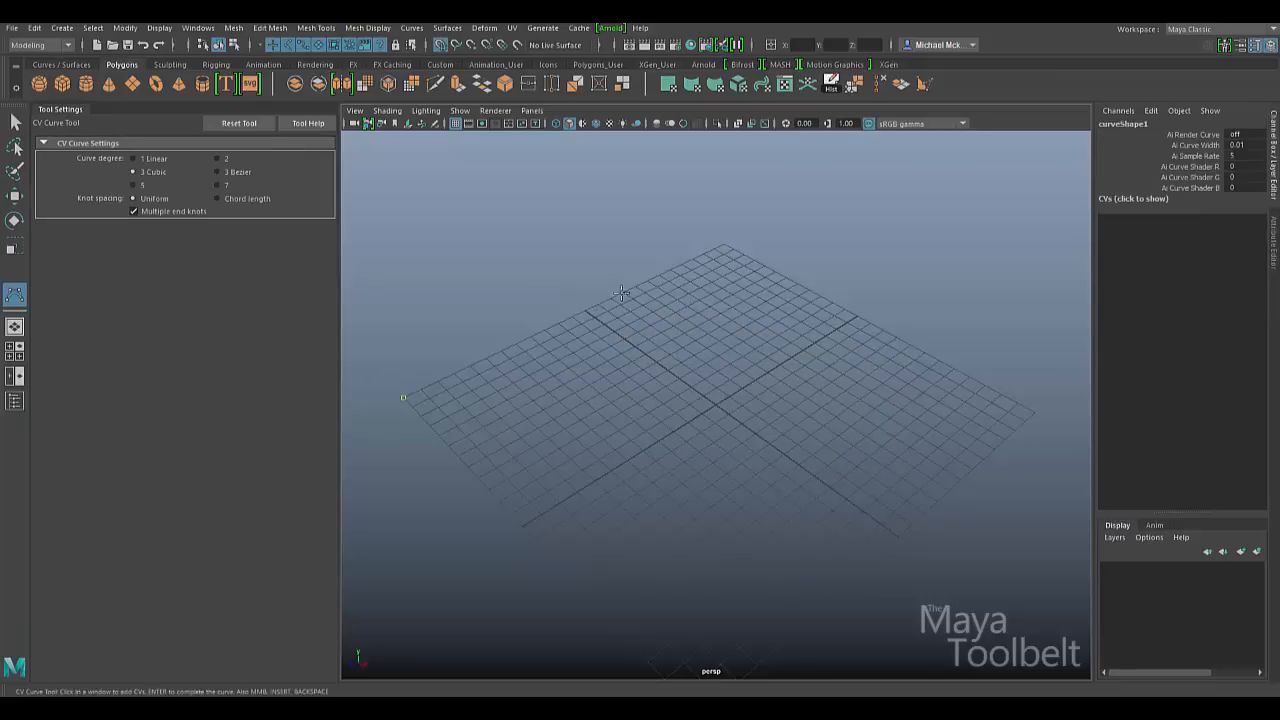
{"action": "left_click", "coordinate": [725, 236]}
{"action": "key", "text": "ctrl+z"}
{"action": "left_click", "coordinate": [724, 246]}
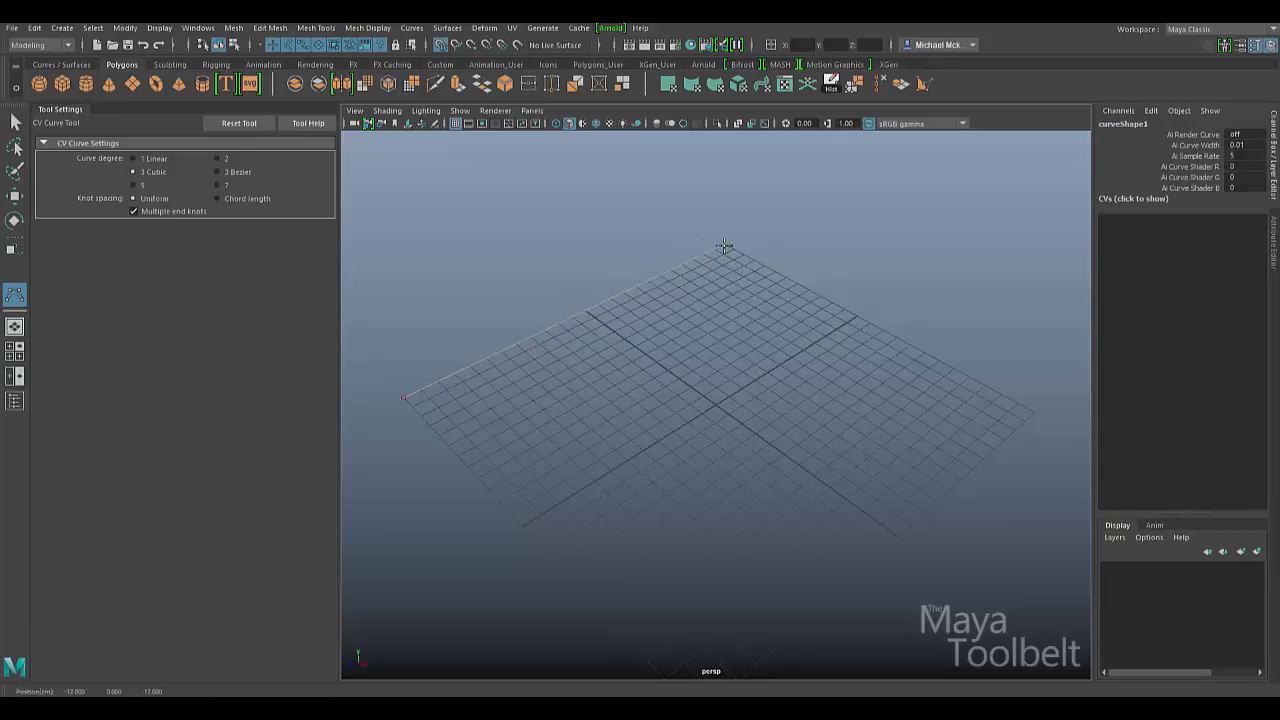
{"action": "left_click", "coordinate": [857, 316]}
{"action": "left_click", "coordinate": [528, 520]}
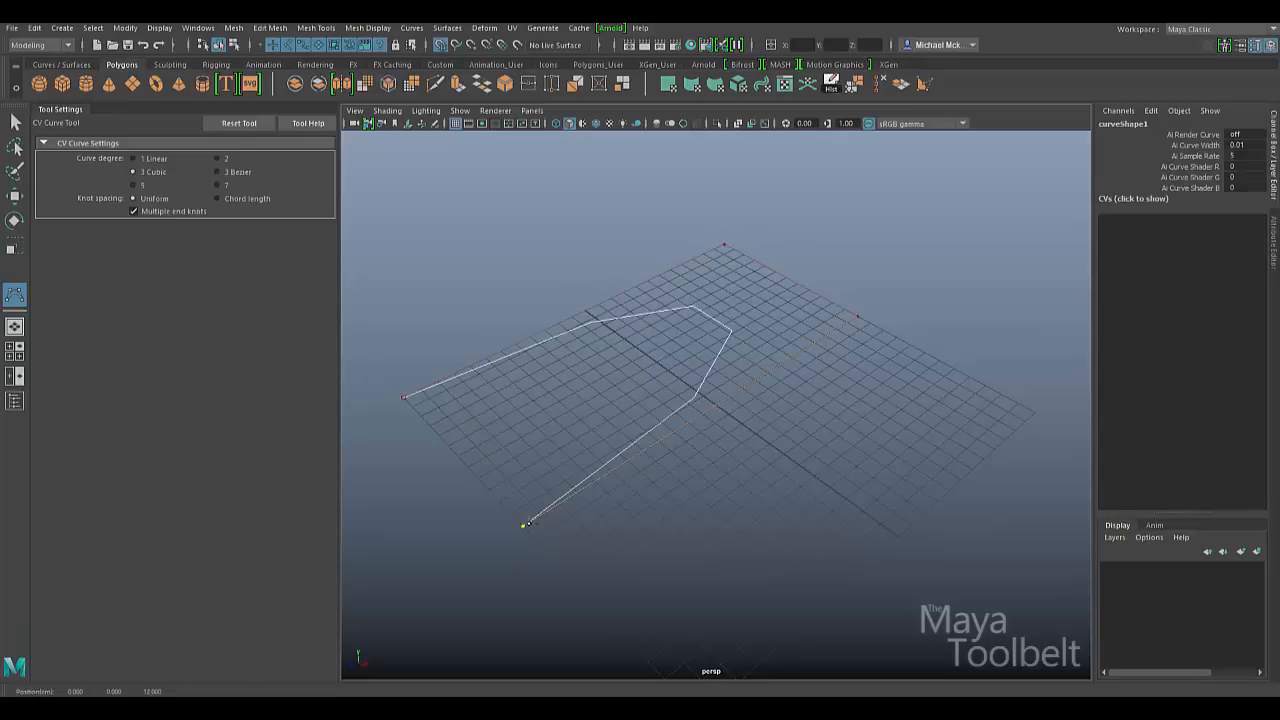
{"action": "key", "text": "Return"}
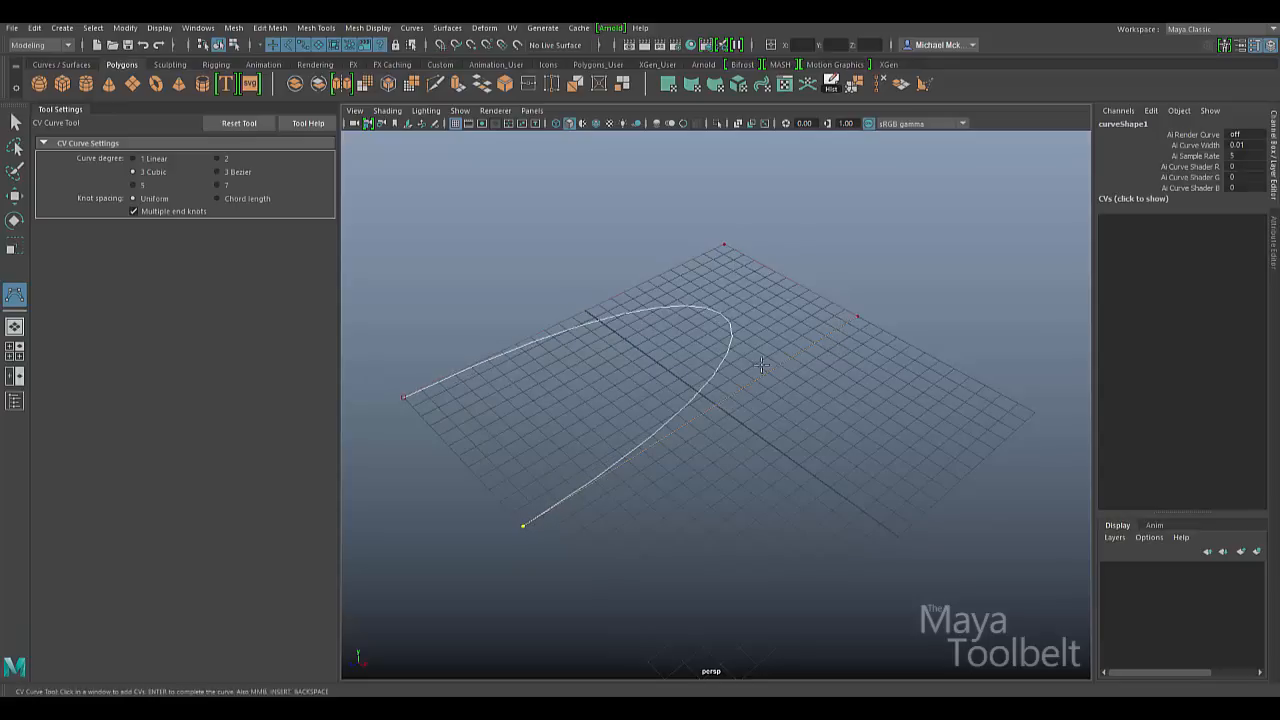
{"action": "key", "text": "w"}
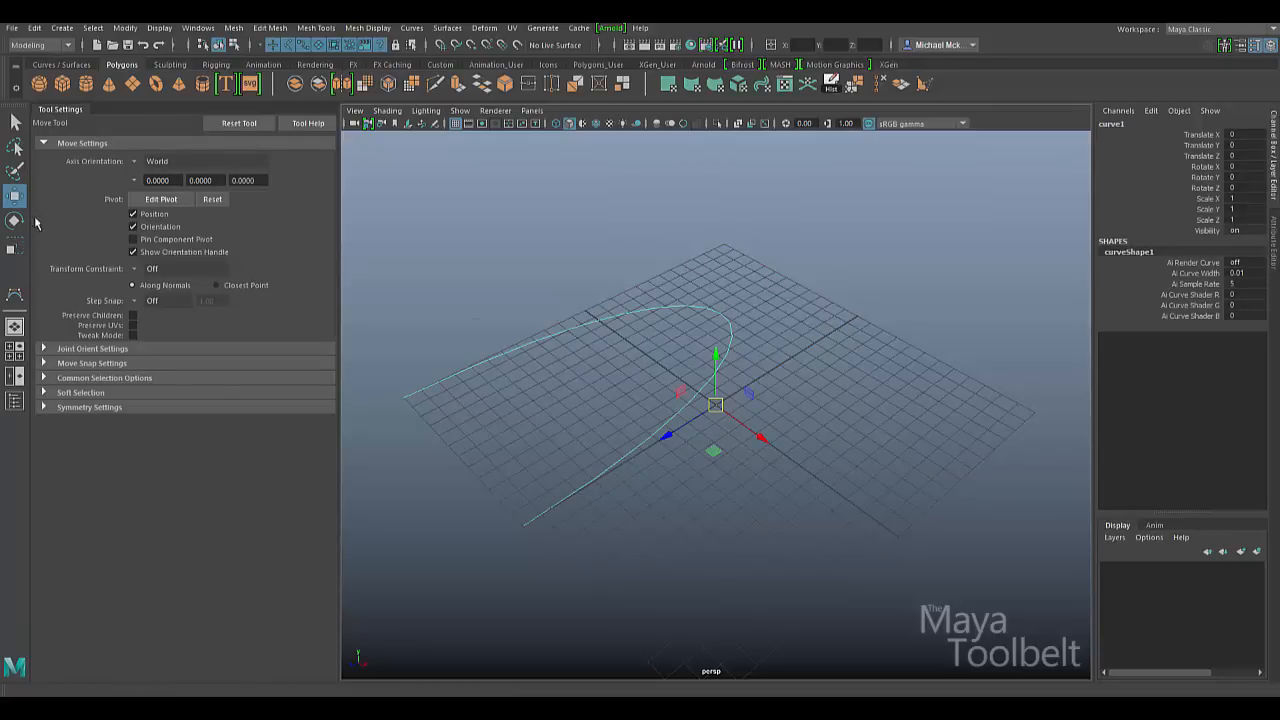
{"action": "left_click", "coordinate": [15, 294]}
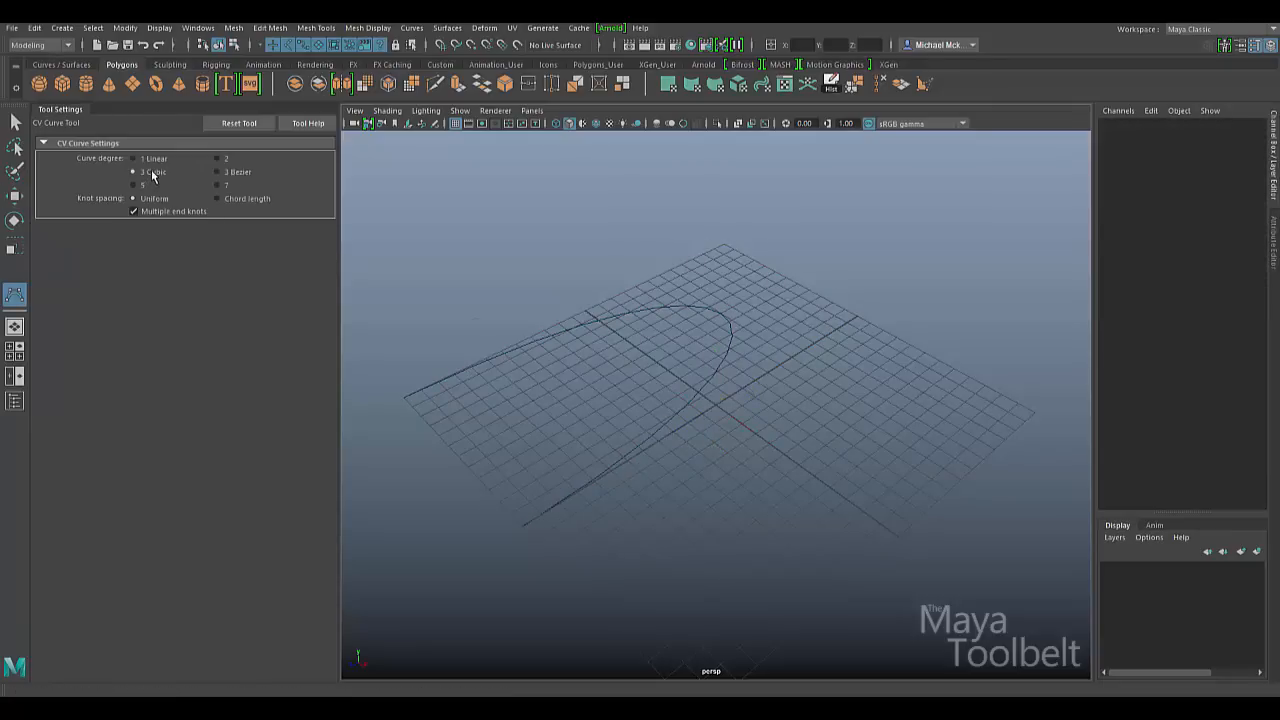
- Switch the curve degree to 3 Bezier and trace a Bezier through the same four corners
{"action": "left_click", "coordinate": [241, 174]}
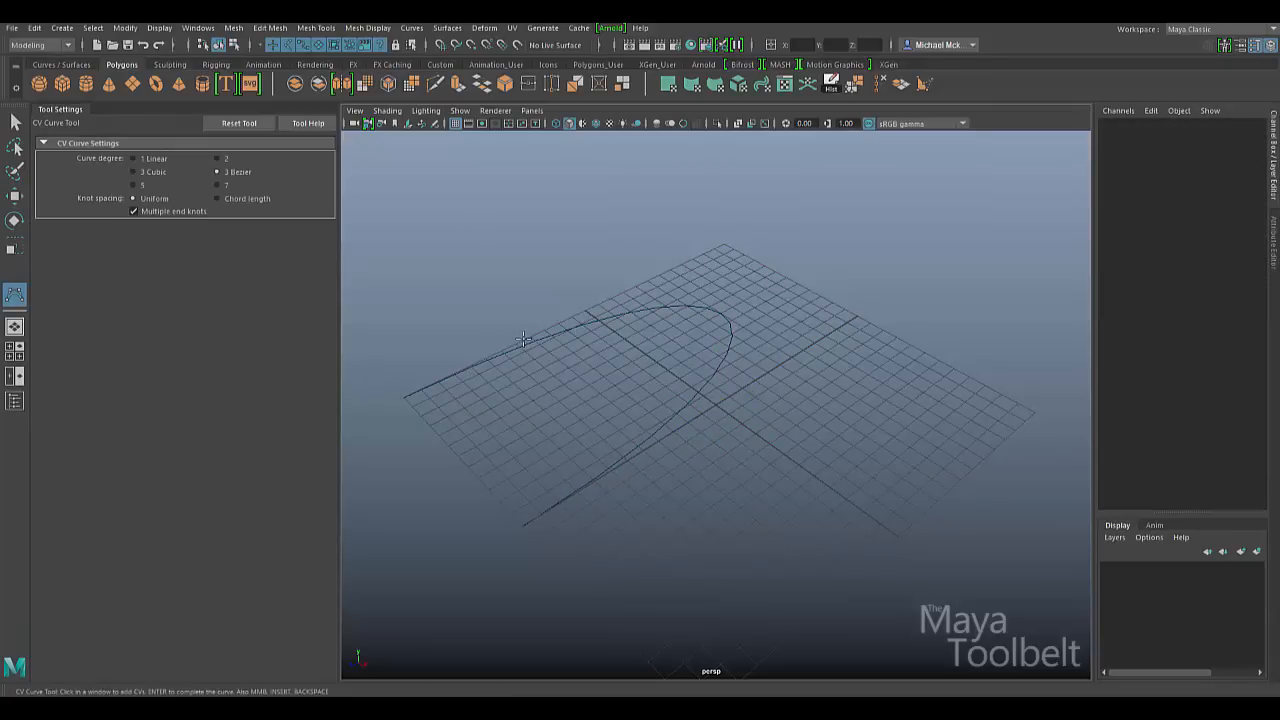
{"action": "left_click", "coordinate": [411, 401]}
{"action": "left_click", "coordinate": [724, 245]}
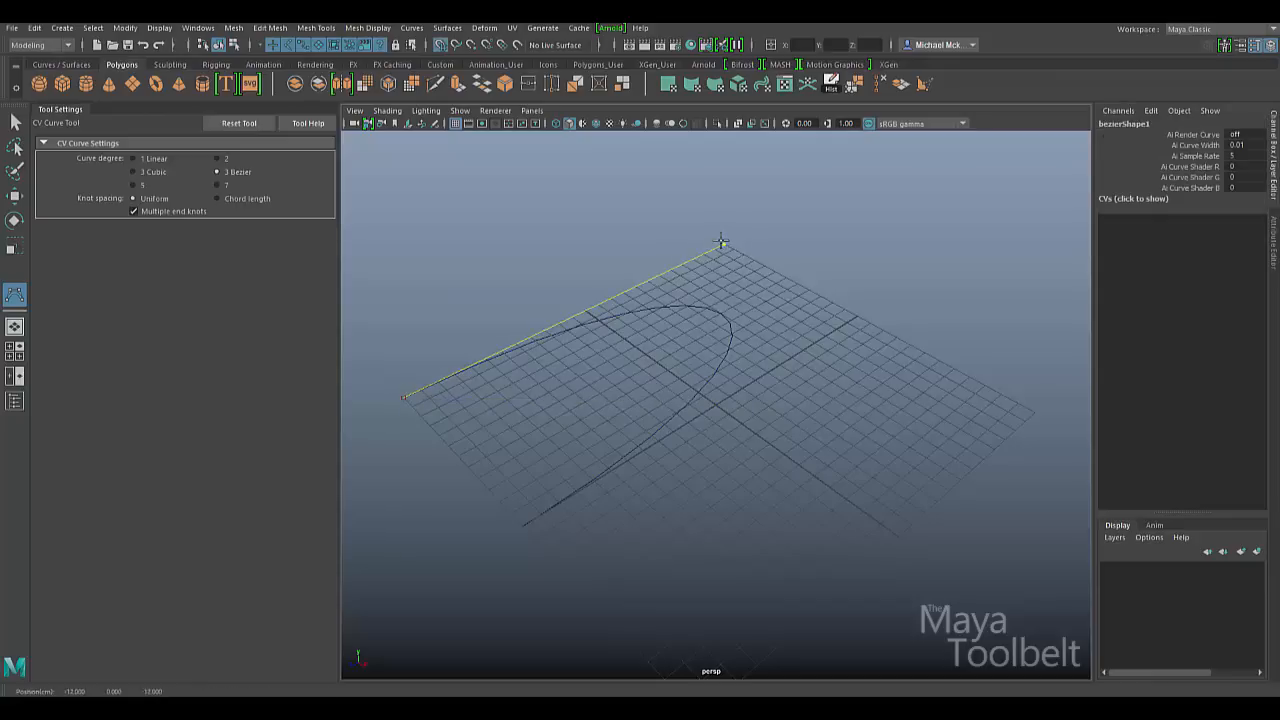
{"action": "left_click", "coordinate": [857, 317]}
{"action": "left_click", "coordinate": [520, 527]}
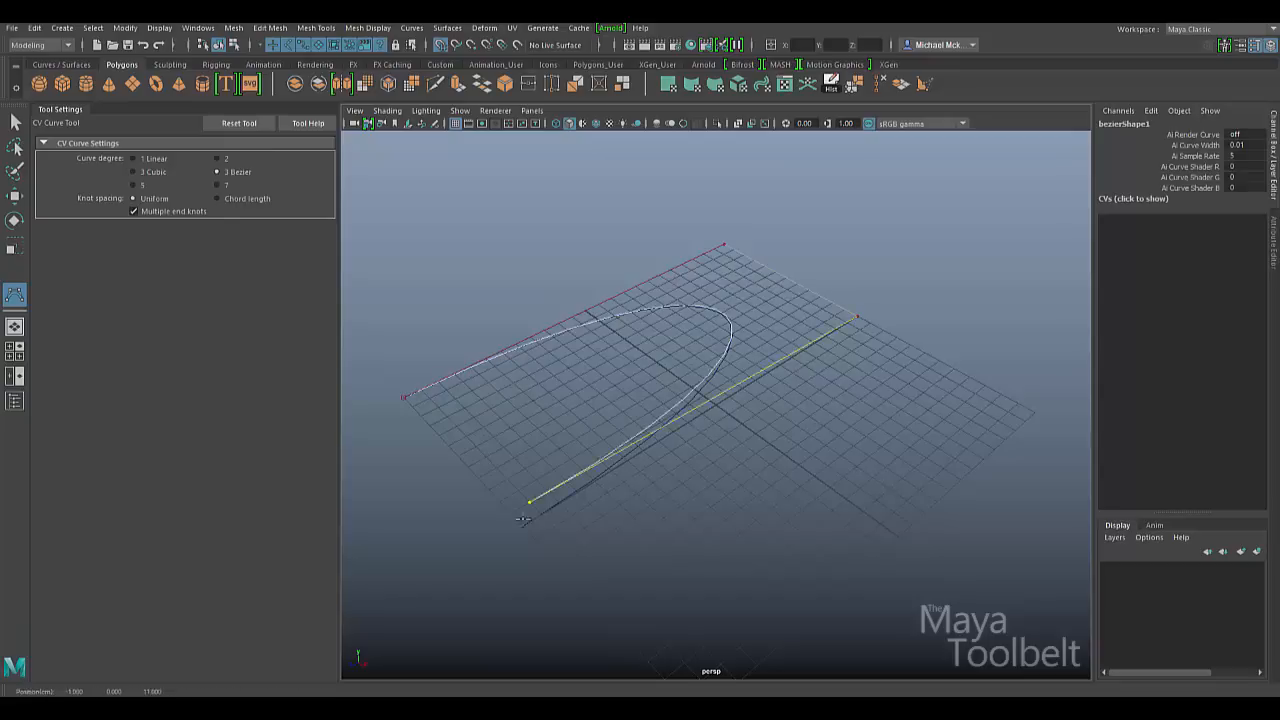
{"action": "key", "text": "Return"}
{"action": "key", "text": "w"}
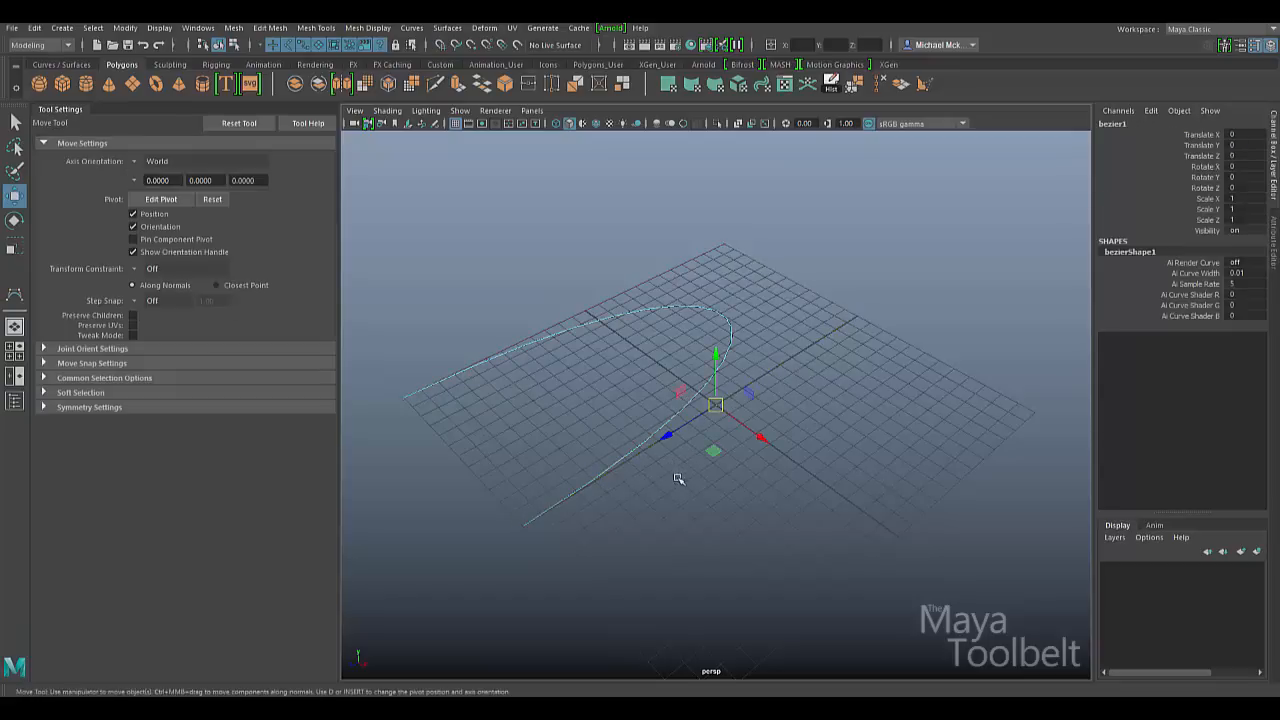
- Offset the Bezier curve along X, then deselect it and settle on a low oblique view
{"action": "left_click_drag", "start_coordinate": [600, 400], "coordinate": [554, 440], "text": "alt"}
{"action": "right_click_drag", "start_coordinate": [554, 440], "coordinate": [820, 514], "text": "alt"}
{"action": "left_click_drag", "start_coordinate": [820, 514], "coordinate": [747, 401], "text": "alt"}
{"action": "key", "text": "ctrl+z"}
{"action": "left_click_drag", "start_coordinate": [847, 410], "coordinate": [760, 352], "text": "alt"}
{"action": "right_click_drag", "start_coordinate": [760, 352], "coordinate": [608, 377], "text": "alt"}
{"action": "left_click_drag", "start_coordinate": [608, 377], "coordinate": [670, 485], "text": "alt"}
{"action": "middle_click_drag", "start_coordinate": [718, 503], "coordinate": [820, 459], "text": "alt"}
{"action": "left_click_drag", "start_coordinate": [820, 459], "coordinate": [821, 458], "text": "alt"}
{"action": "left_click", "coordinate": [806, 466]}
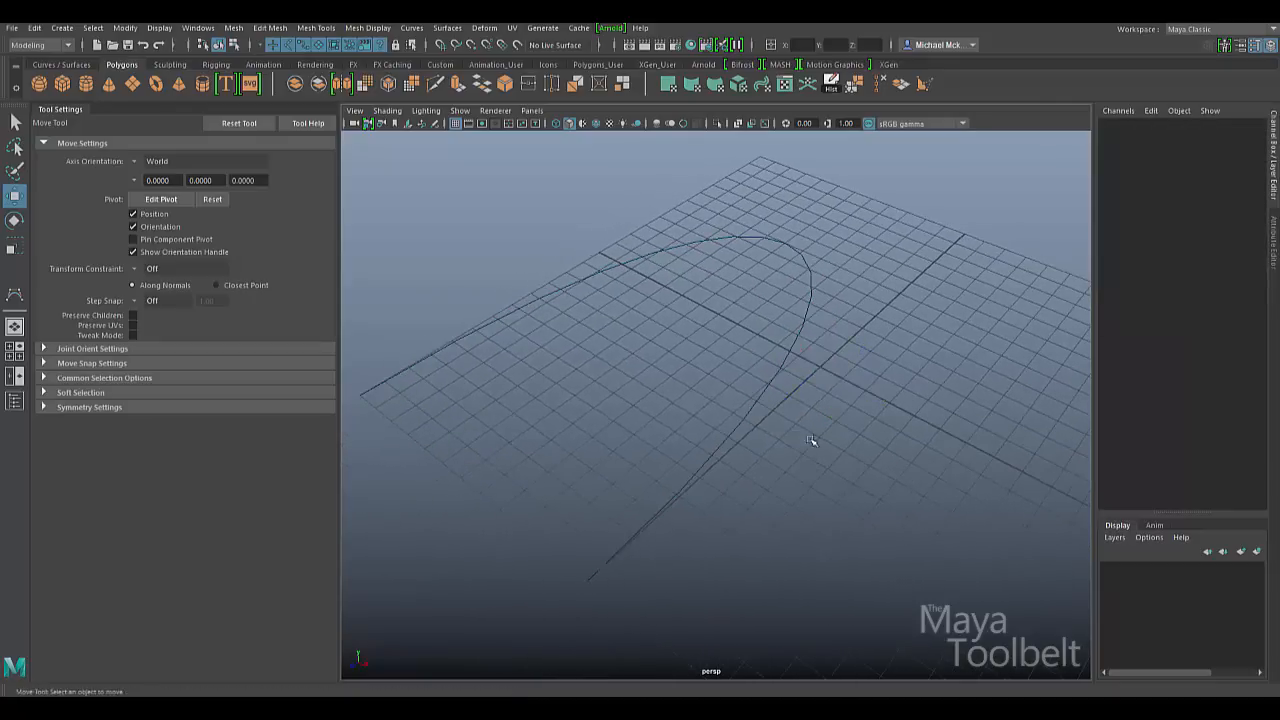
{"action": "left_click_drag", "start_coordinate": [895, 430], "coordinate": [771, 451], "text": "alt"}
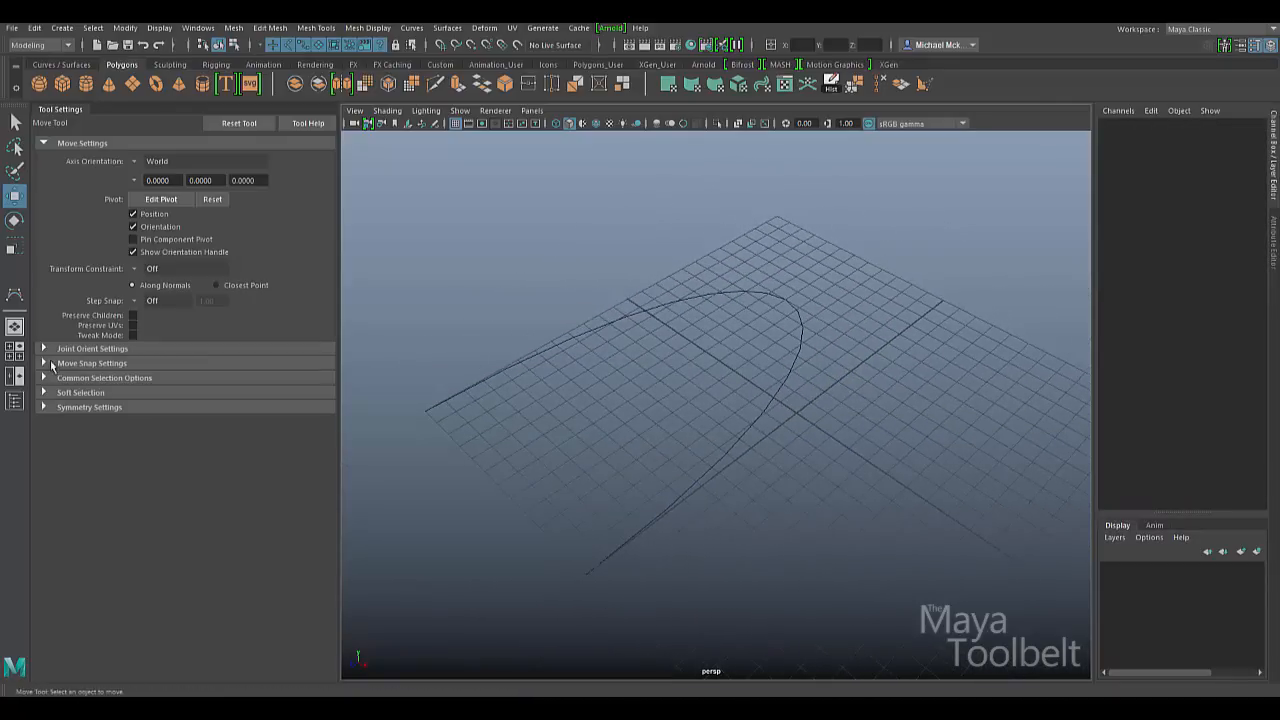
- Redraw the Bezier with grid snapping through the left, far, right and front corners
{"action": "left_click", "coordinate": [16, 299]}
{"action": "key", "text": "x"}
{"action": "left_click", "coordinate": [435, 412]}
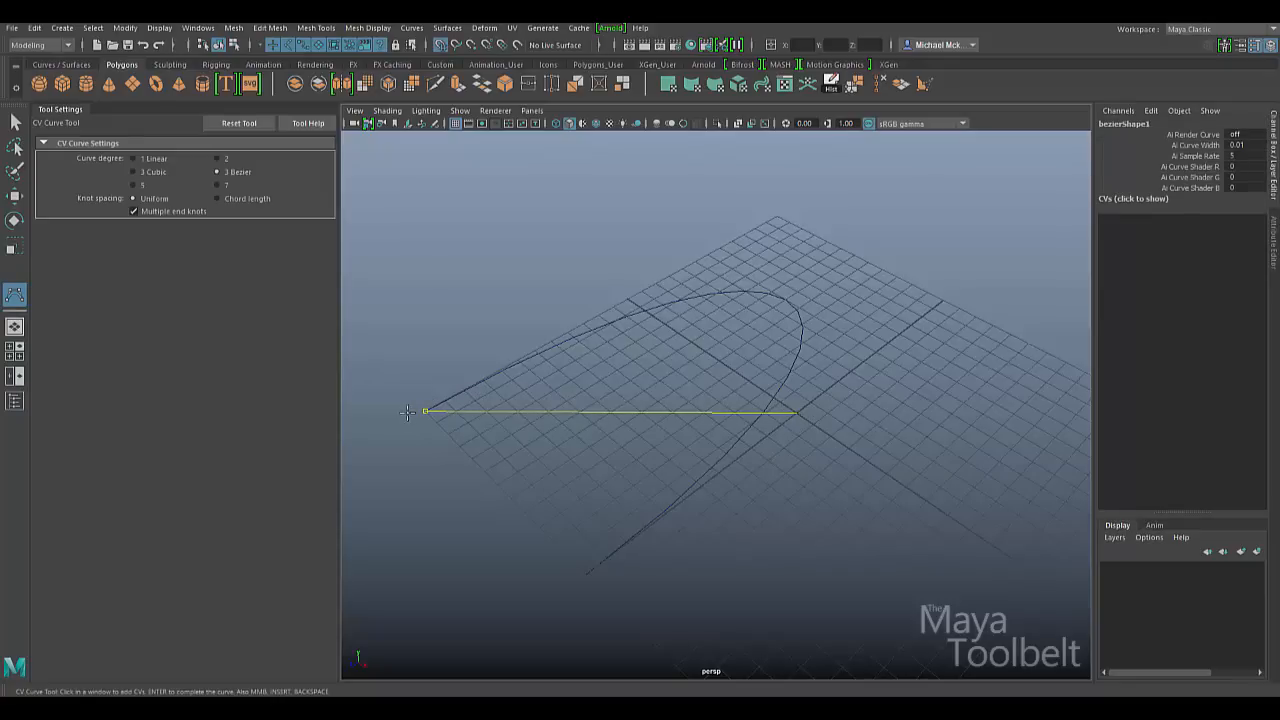
{"action": "left_click", "coordinate": [778, 216]}
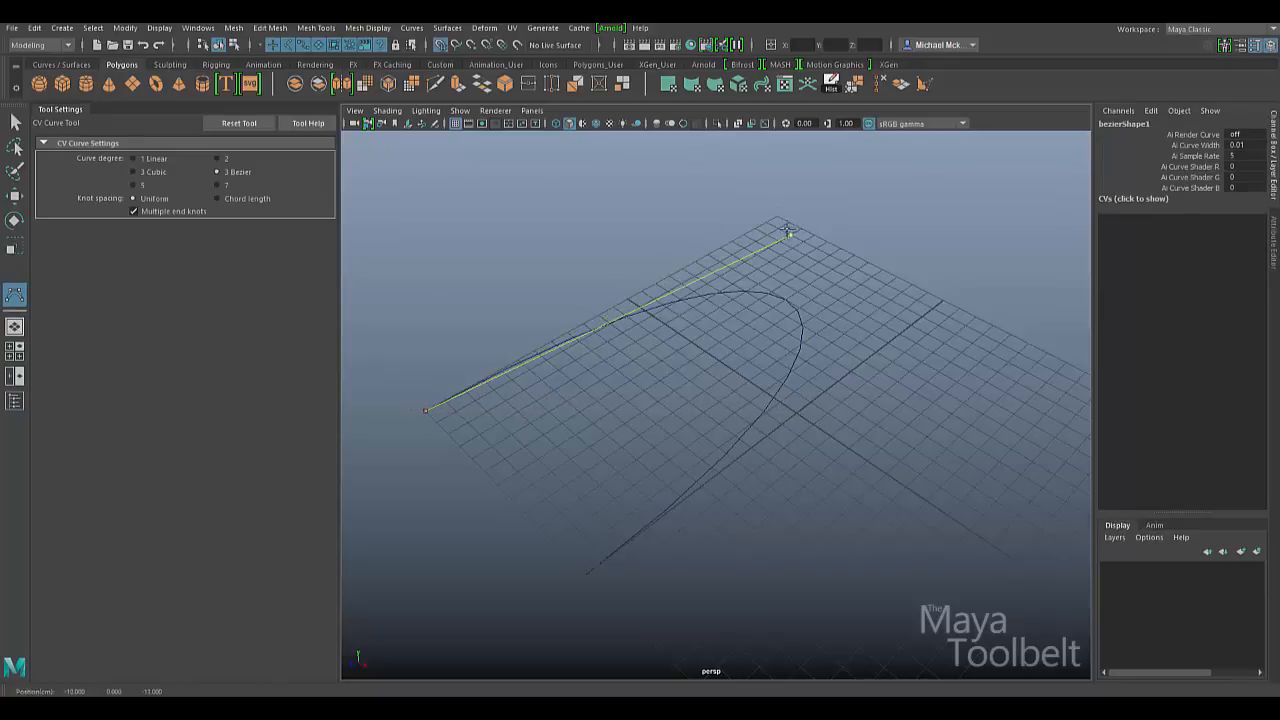
{"action": "left_click", "coordinate": [944, 300]}
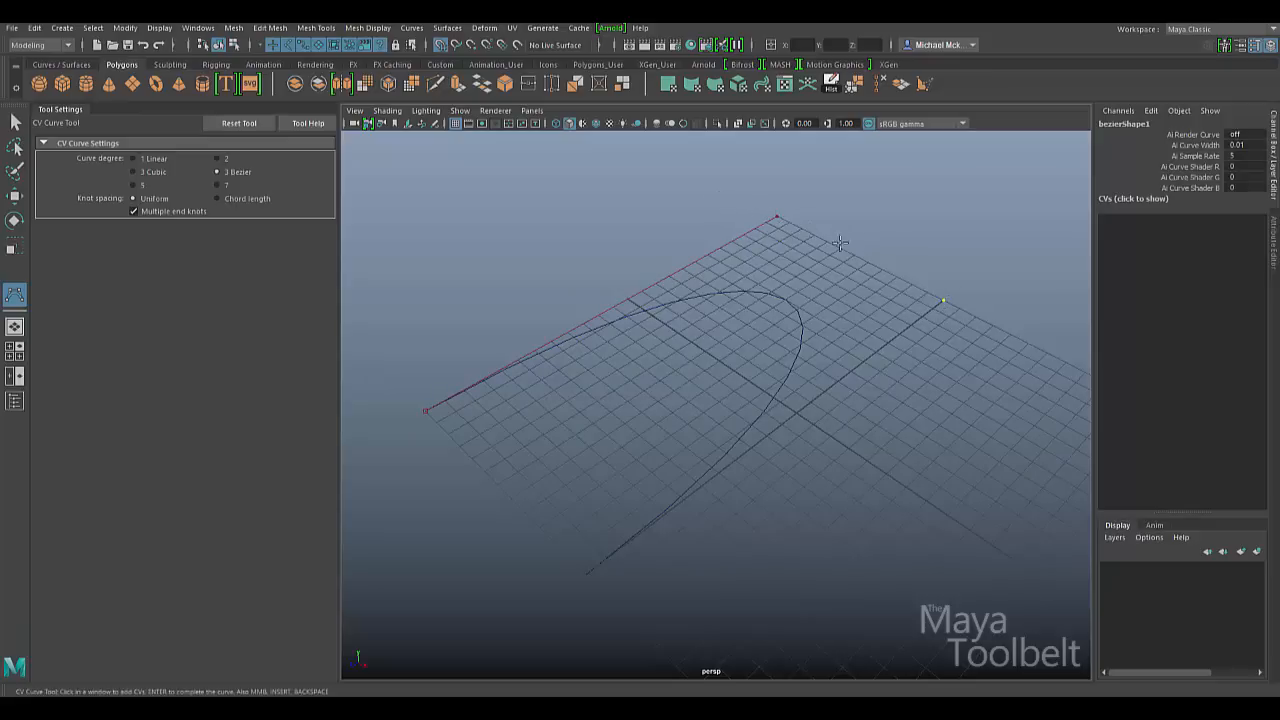
{"action": "left_click_drag", "start_coordinate": [878, 409], "coordinate": [586, 574]}
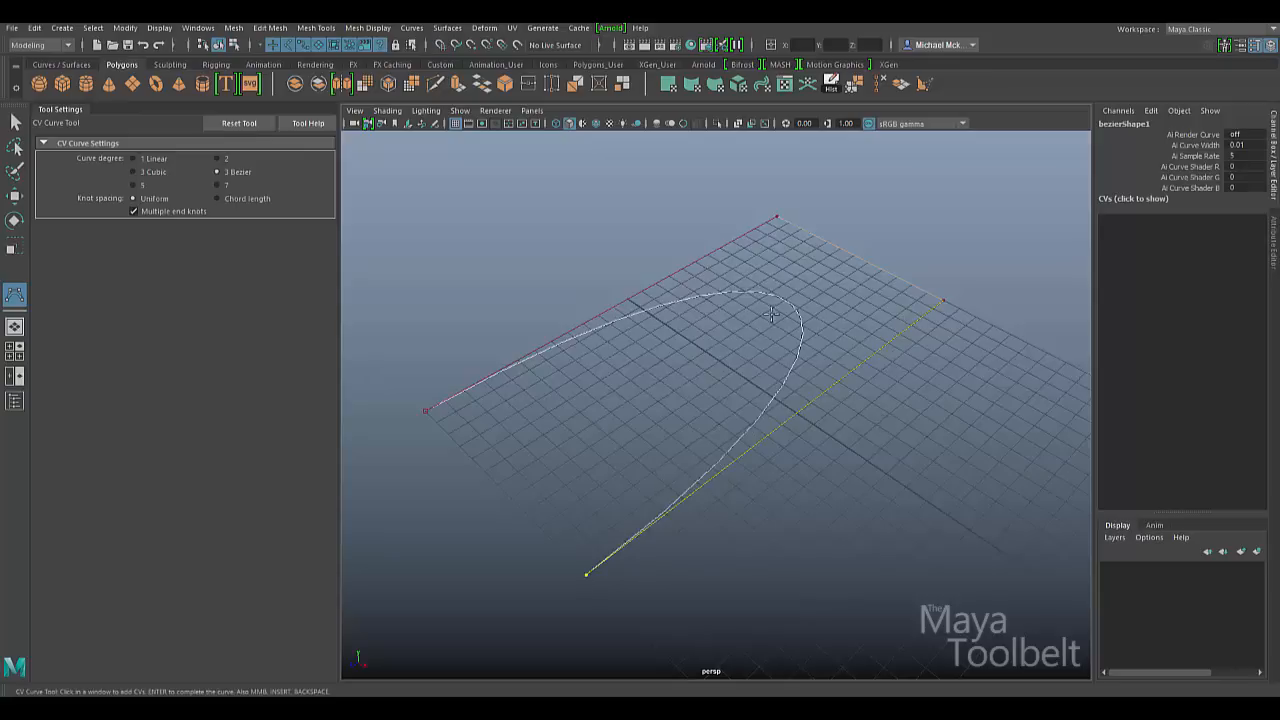
{"action": "key", "text": "w"}
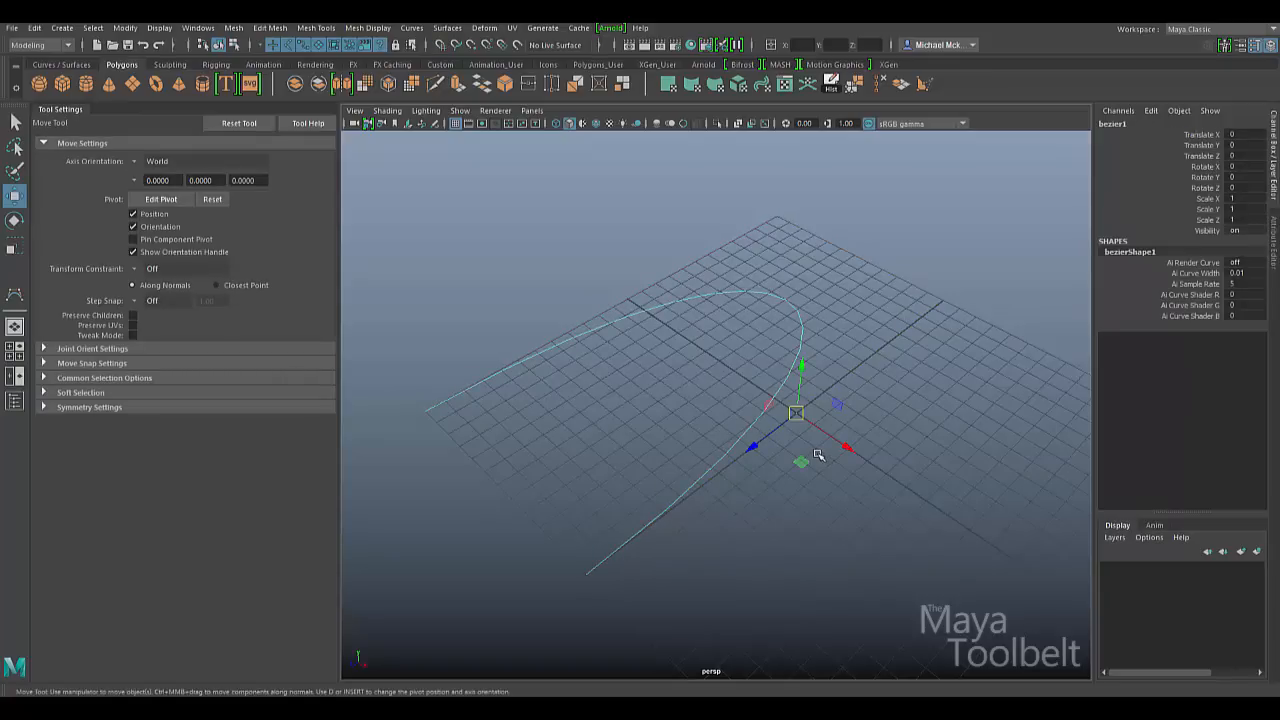
- Shift the Bezier off the cubic curve to compare, then delete it
{"action": "left_click_drag", "start_coordinate": [800, 458], "coordinate": [840, 474]}
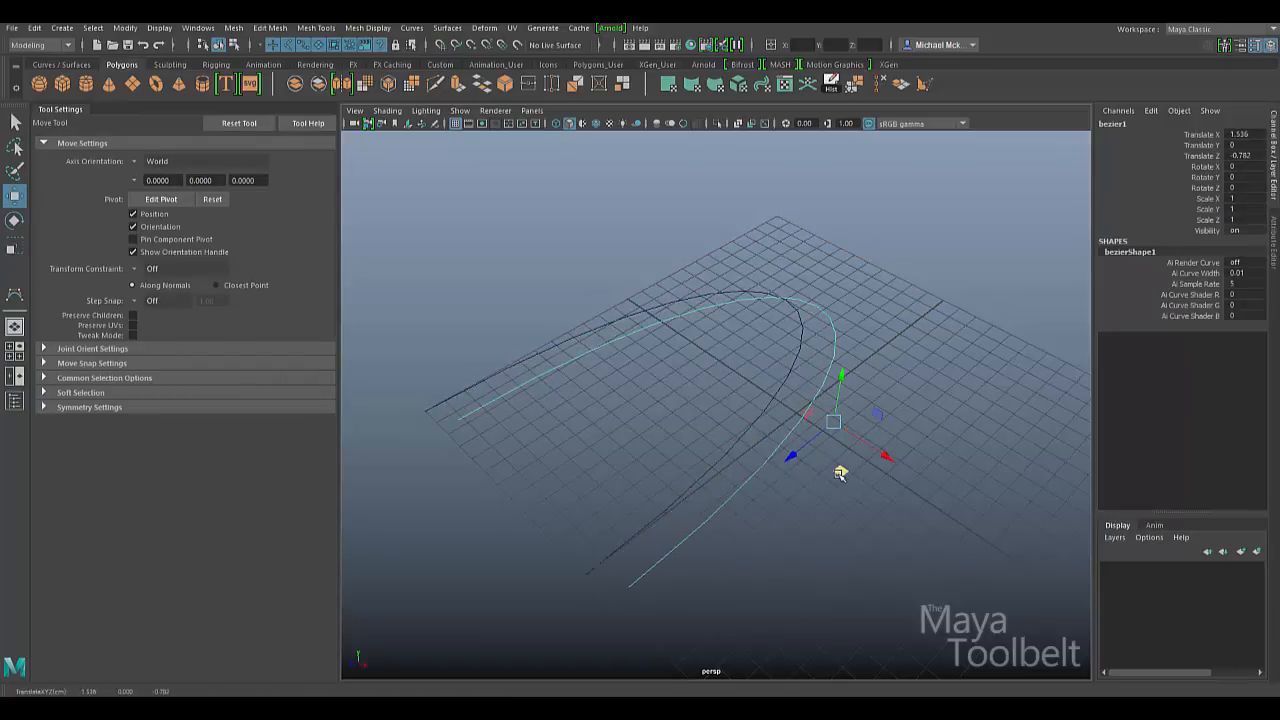
{"action": "key", "text": "Delete"}
{"action": "left_click", "coordinate": [15, 297]}
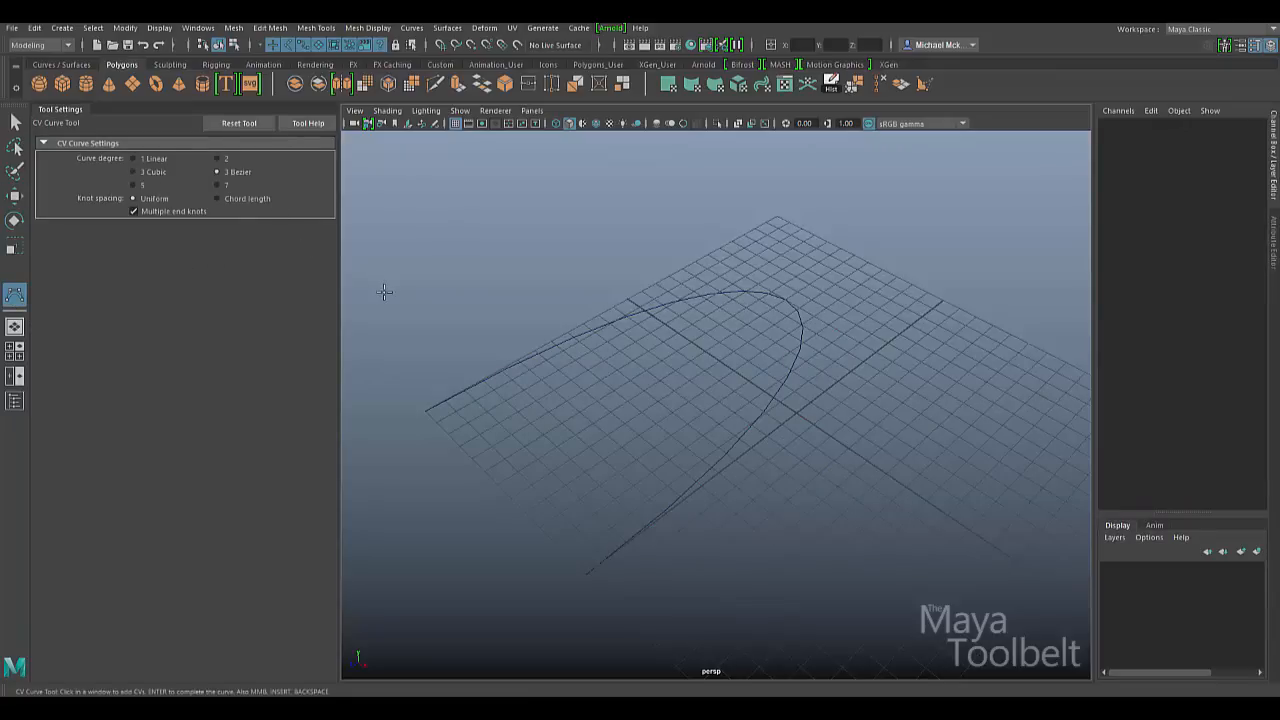
- Draw degree 2 curve2 through the left and far corners, right edge and cubic's lower end
{"action": "left_click", "coordinate": [218, 159]}
{"action": "key", "text": "x"}
{"action": "left_click", "coordinate": [429, 411]}
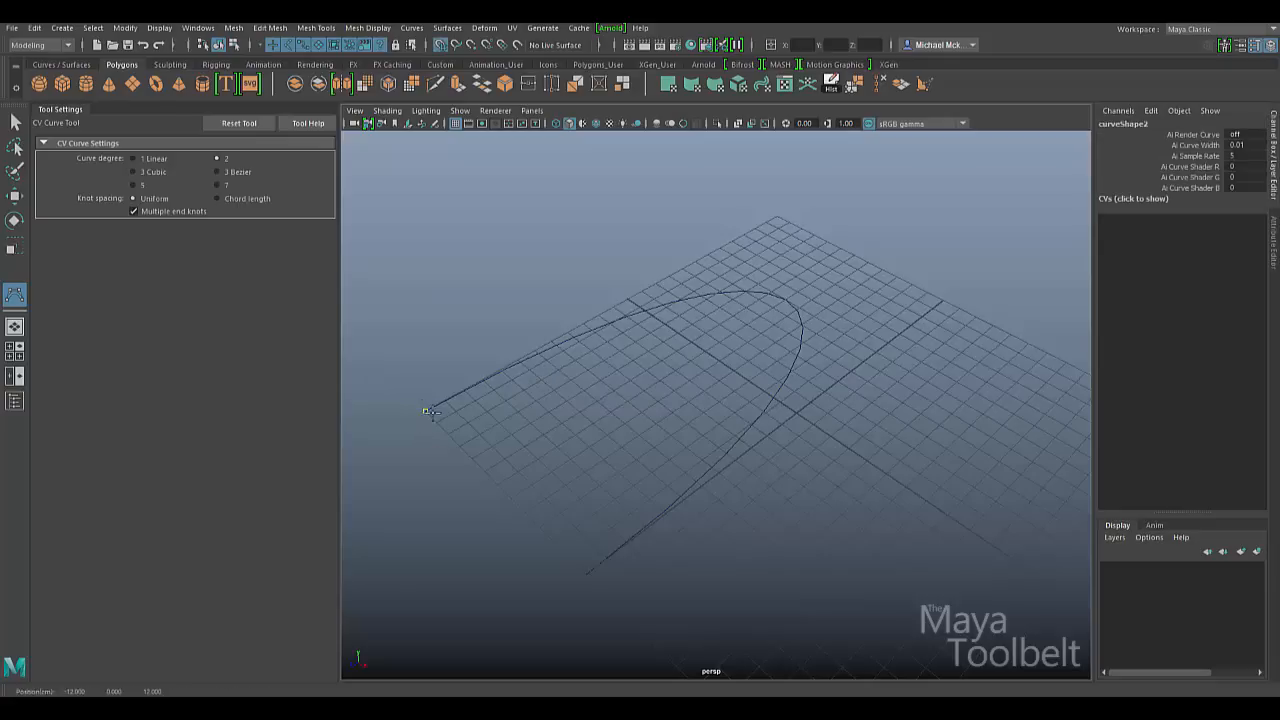
{"action": "left_click", "coordinate": [776, 216]}
{"action": "left_click", "coordinate": [929, 295]}
{"action": "left_click_drag", "start_coordinate": [929, 295], "coordinate": [941, 302]}
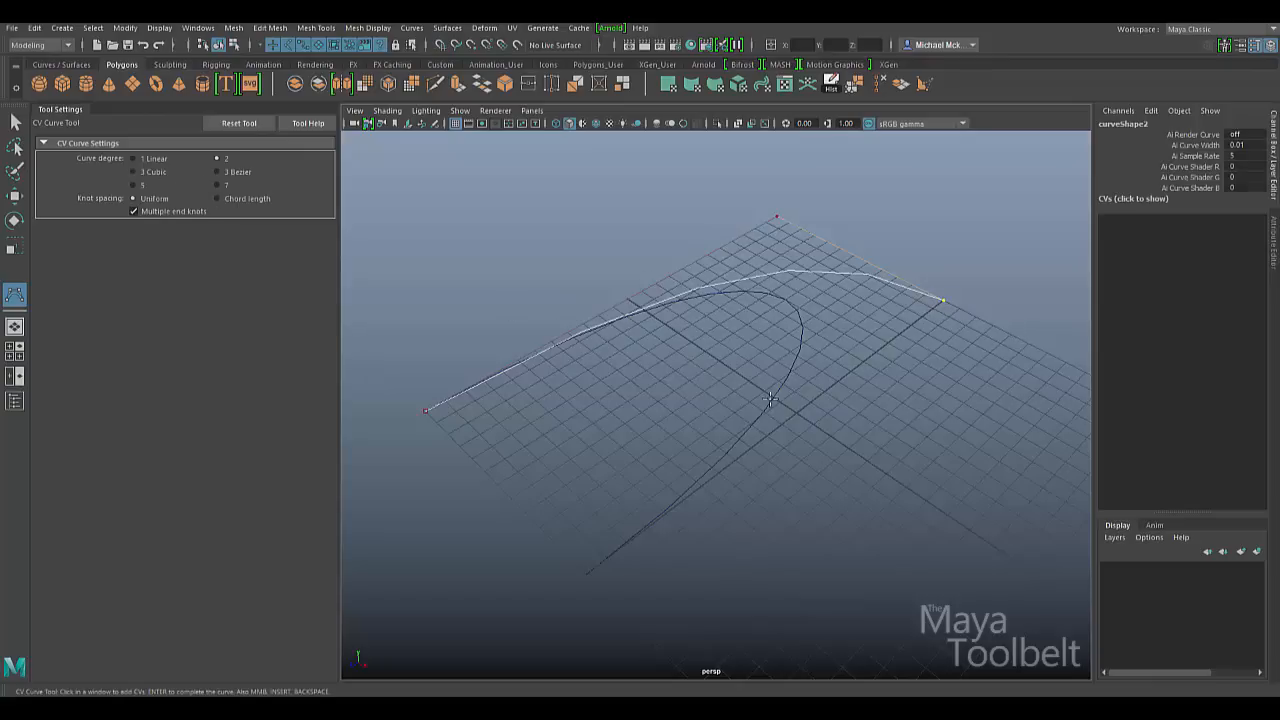
{"action": "left_click", "coordinate": [587, 576]}
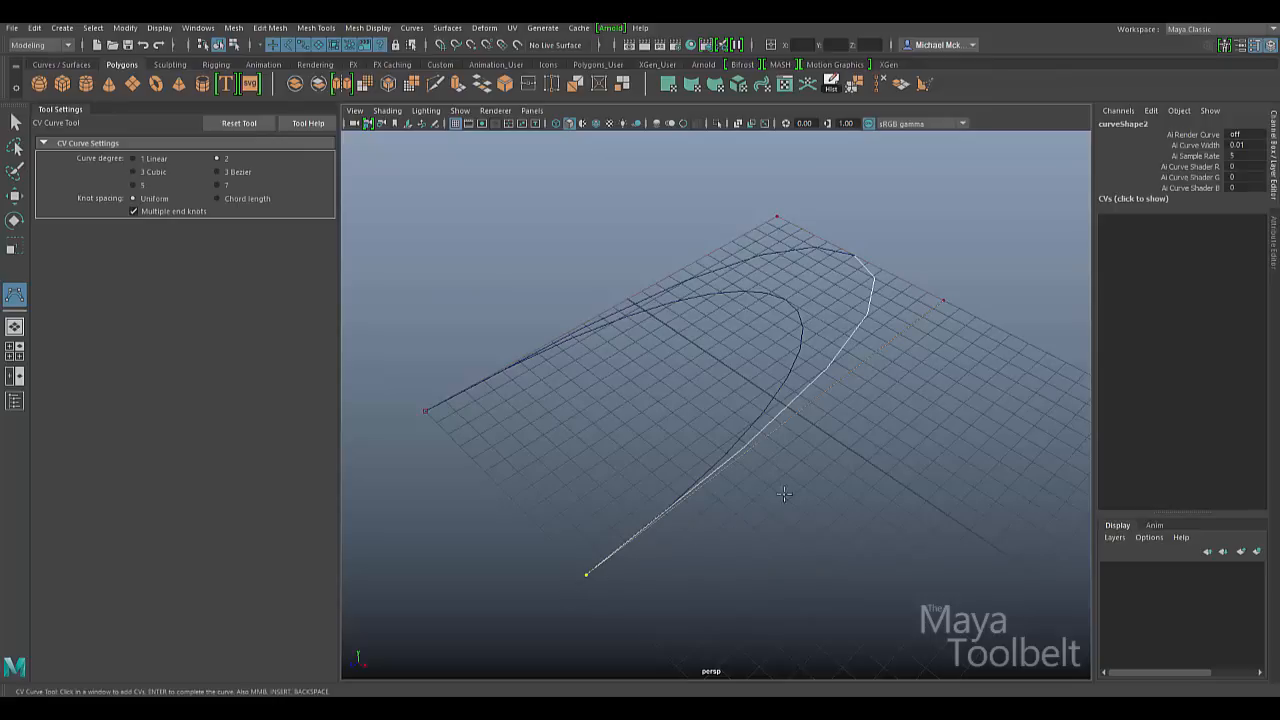
{"action": "key", "text": "w"}
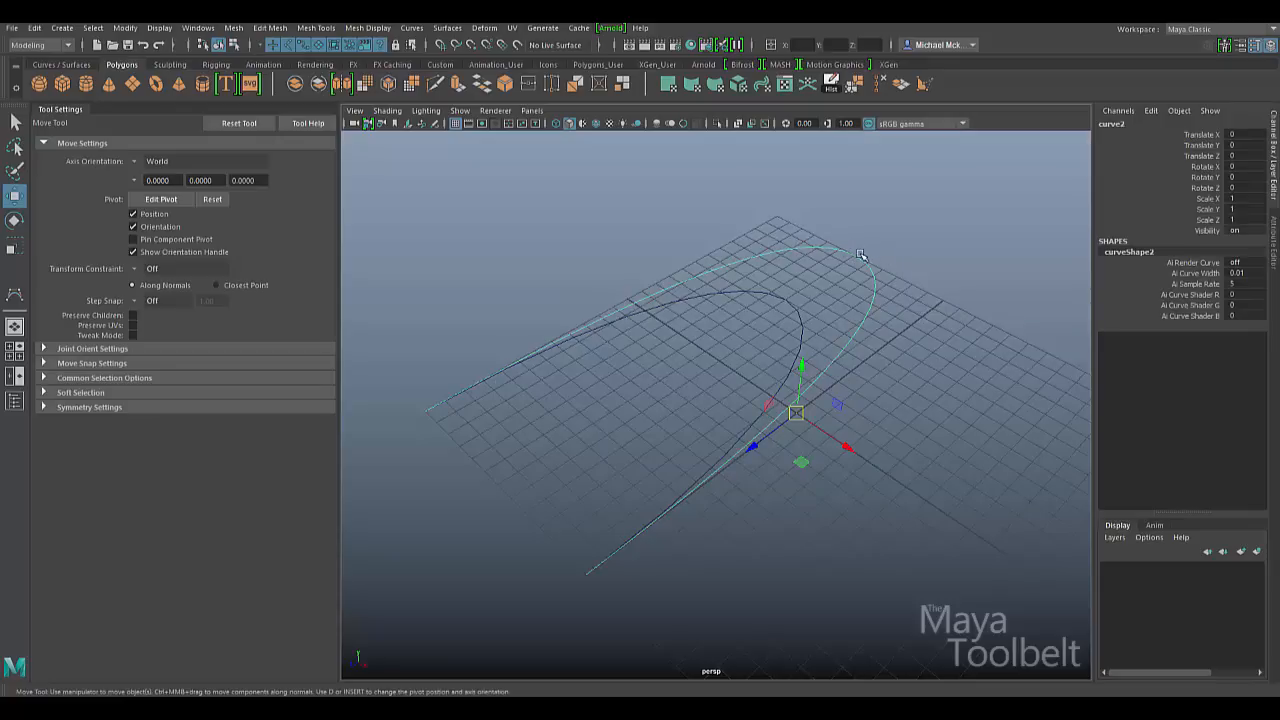
{"action": "left_click", "coordinate": [15, 296]}
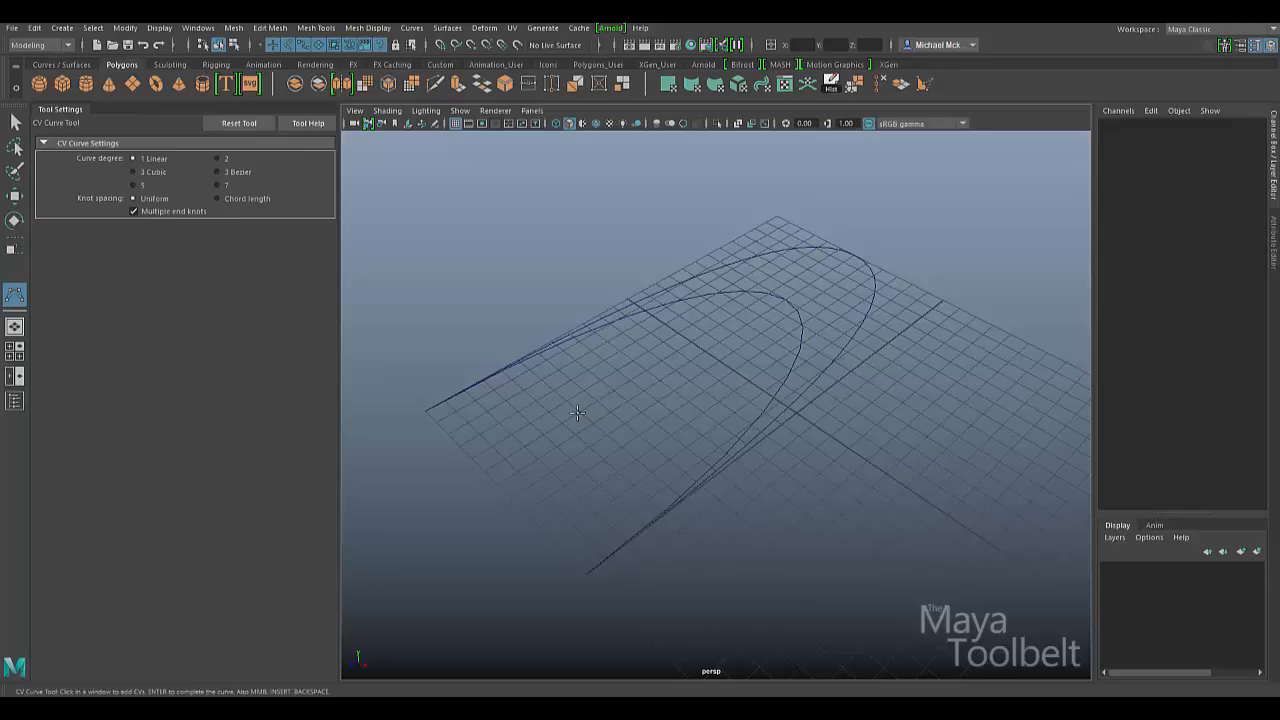
- Draw linear curve3 straight through the left, far, right and near corner points
{"action": "left_click", "coordinate": [425, 410]}
{"action": "left_click", "coordinate": [778, 215]}
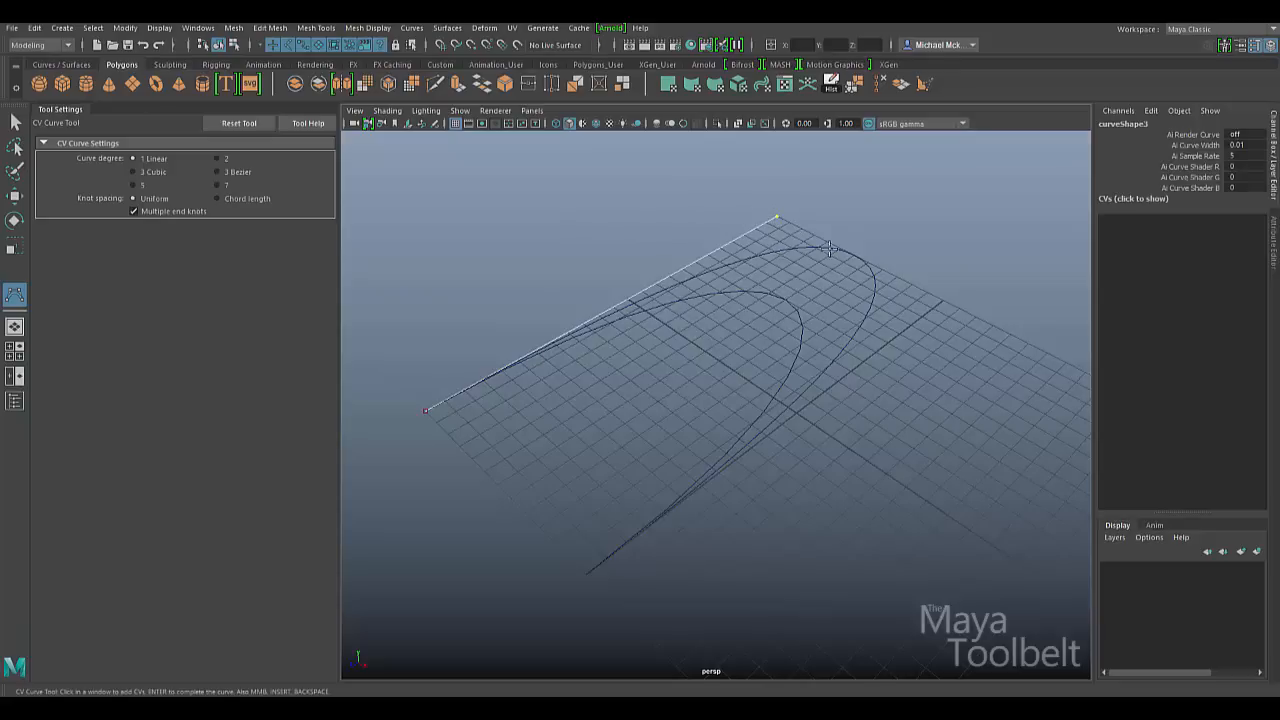
{"action": "left_click", "coordinate": [946, 297]}
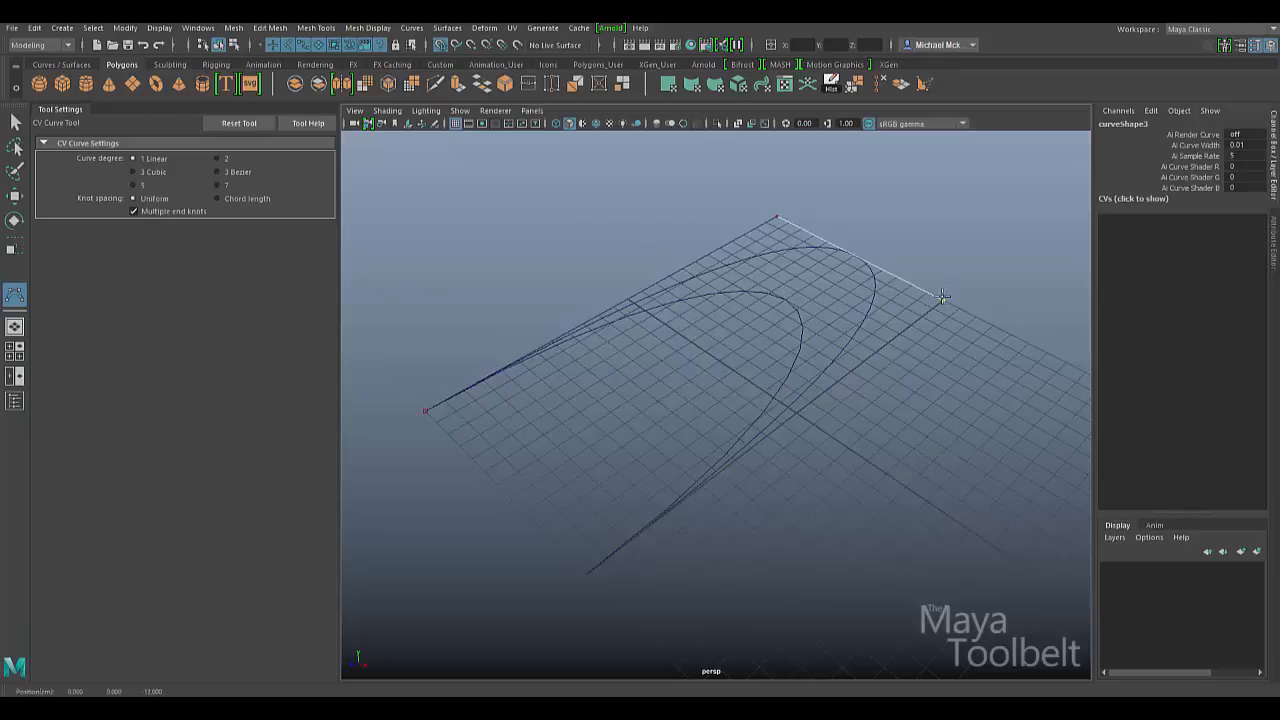
{"action": "left_click", "coordinate": [586, 574]}
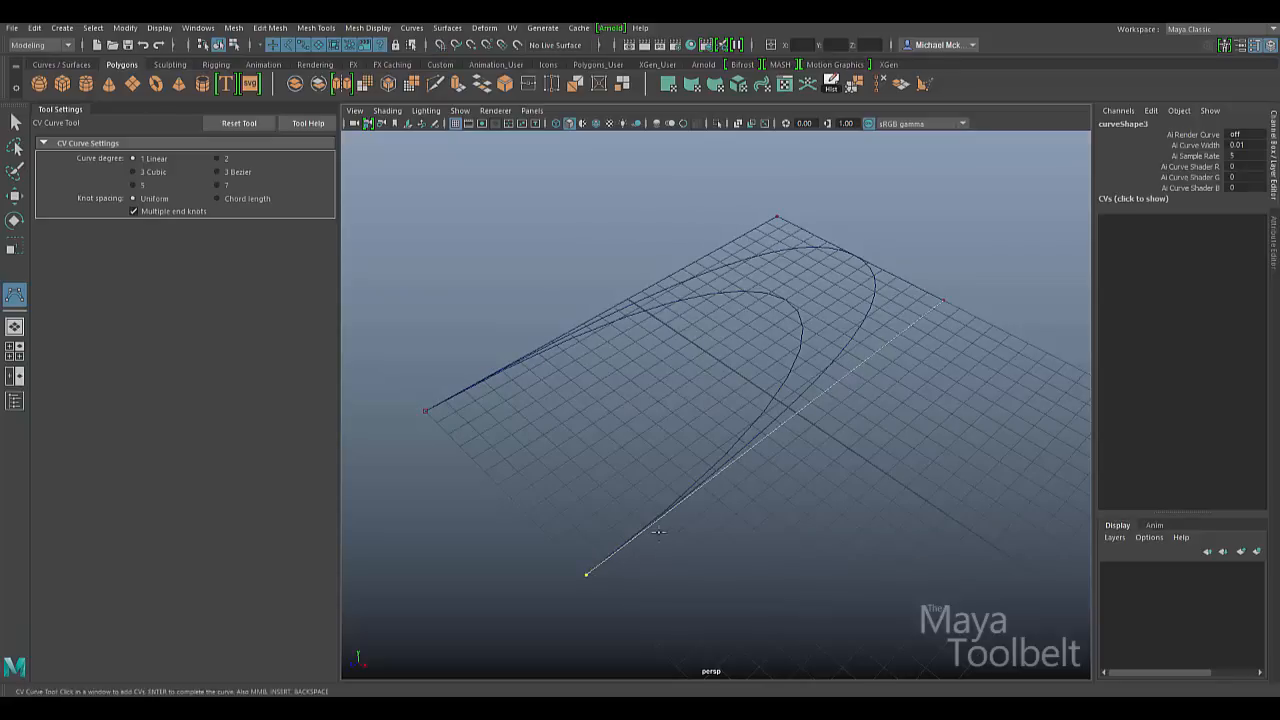
{"action": "key", "text": "w"}
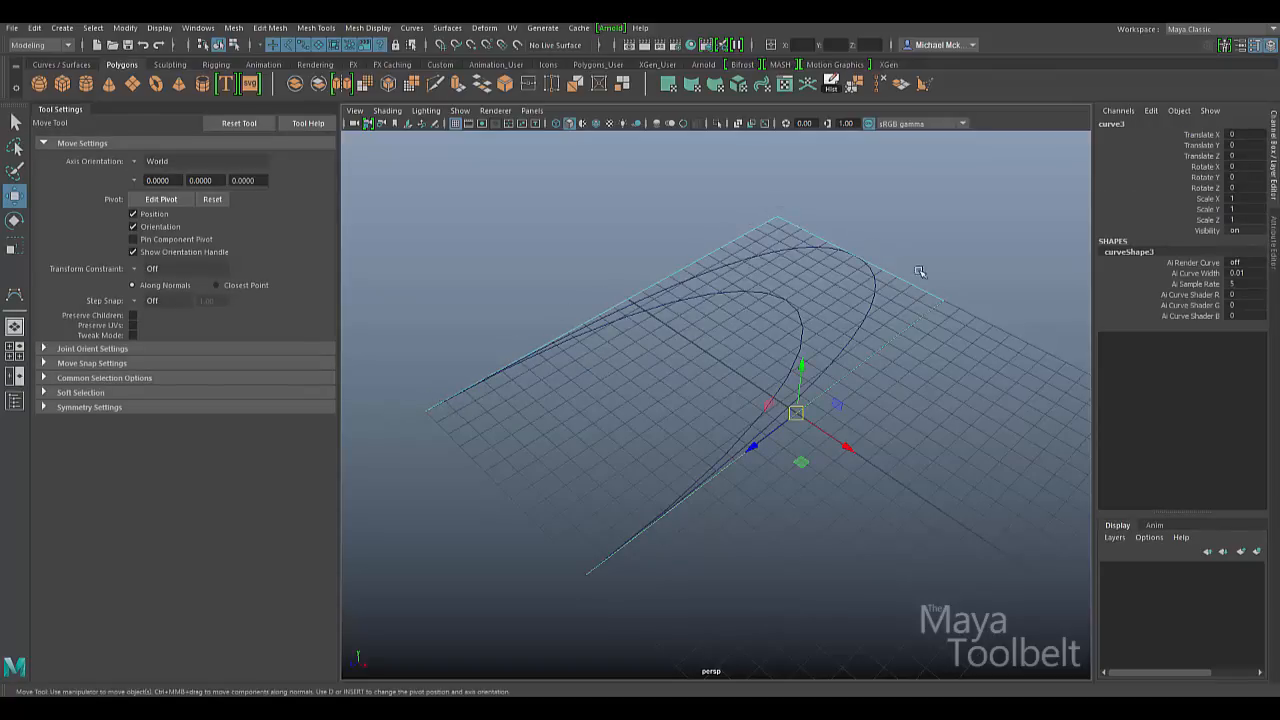
- Hide the viewport grid and select the outline, curve2 and curve1 in turn to compare
{"action": "left_click", "coordinate": [963, 268]}
{"action": "left_click_drag", "start_coordinate": [960, 272], "coordinate": [917, 315]}
{"action": "left_click", "coordinate": [457, 123]}
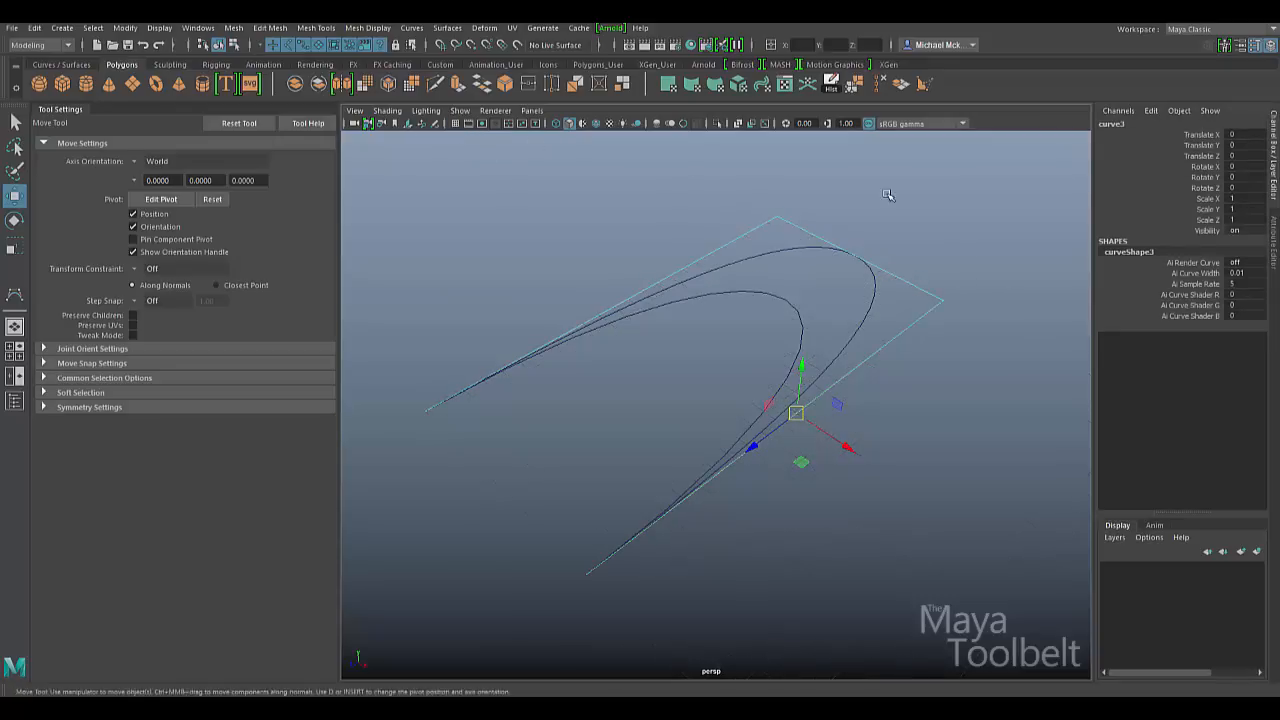
{"action": "left_click", "coordinate": [1016, 274]}
{"action": "left_click_drag", "start_coordinate": [946, 270], "coordinate": [930, 378]}
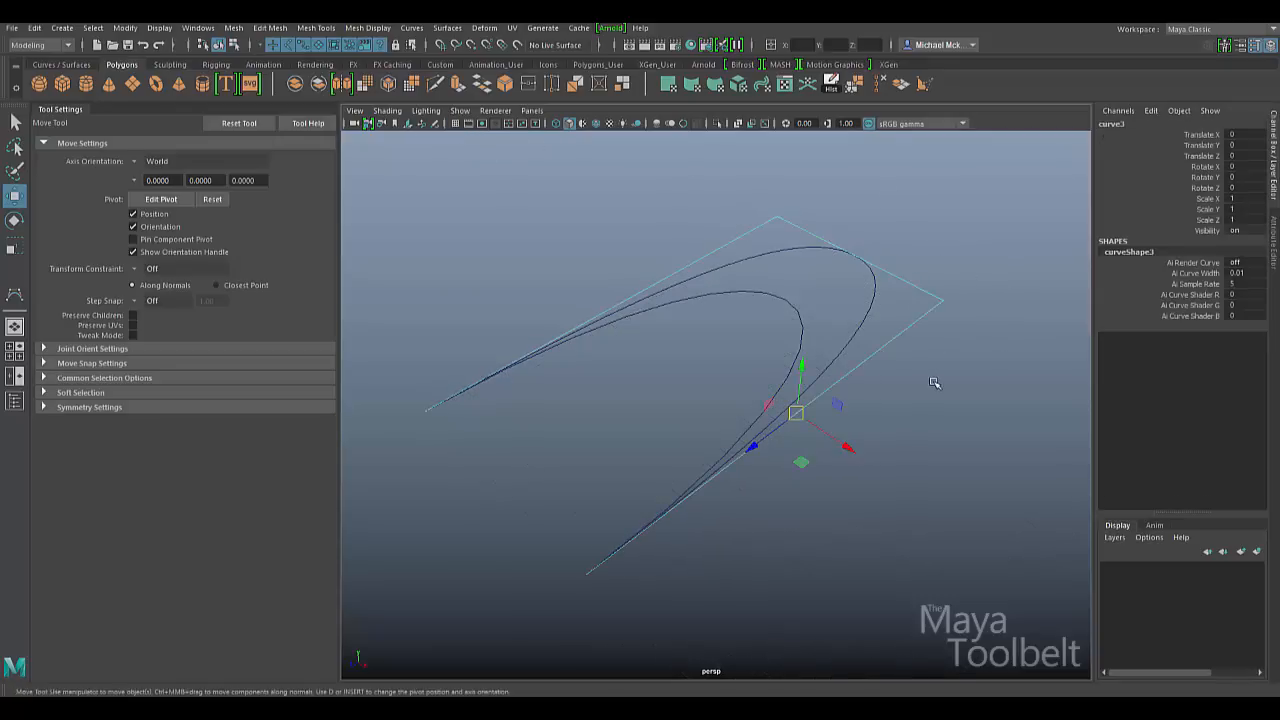
{"action": "left_click", "coordinate": [866, 300]}
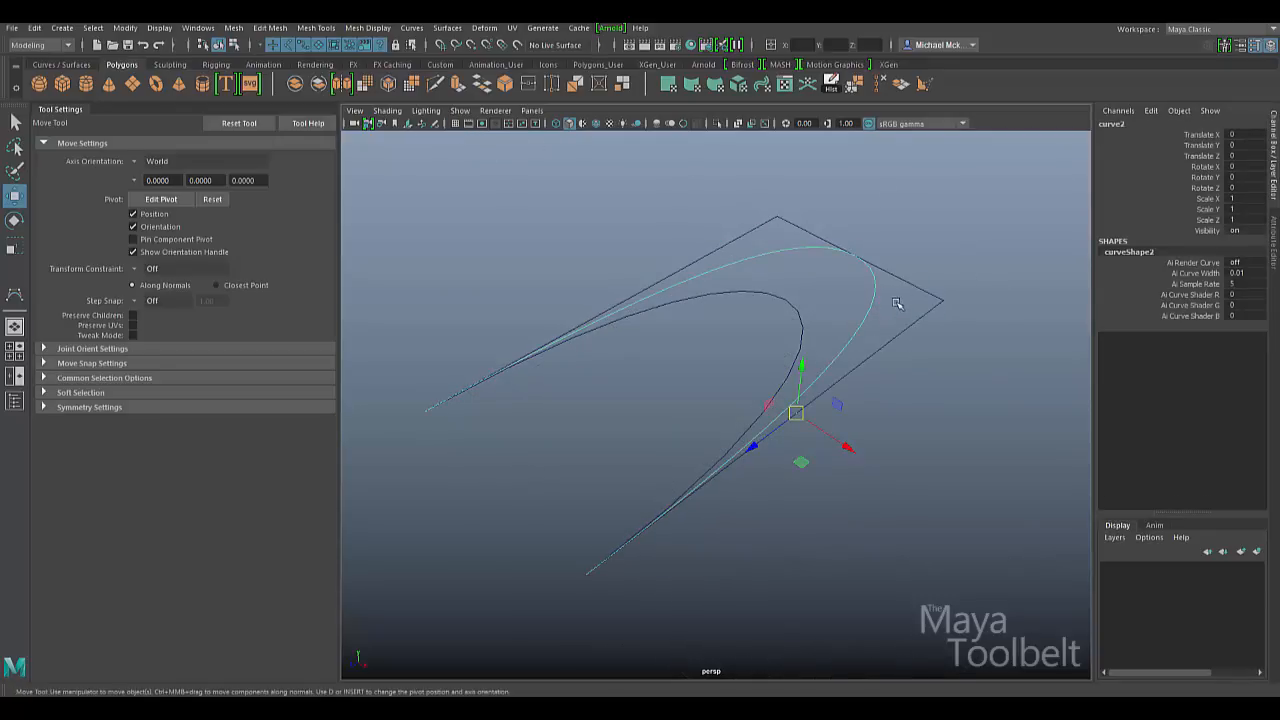
{"action": "left_click", "coordinate": [801, 300]}
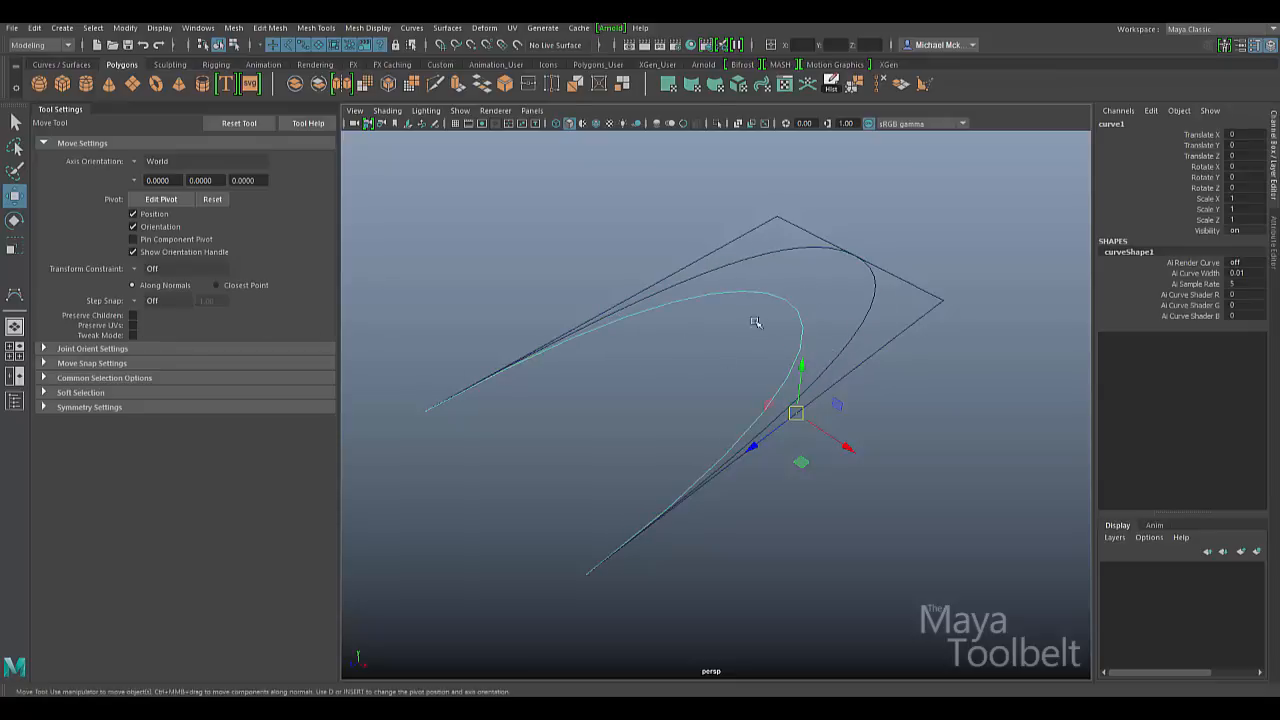
{"action": "left_click", "coordinate": [14, 294]}
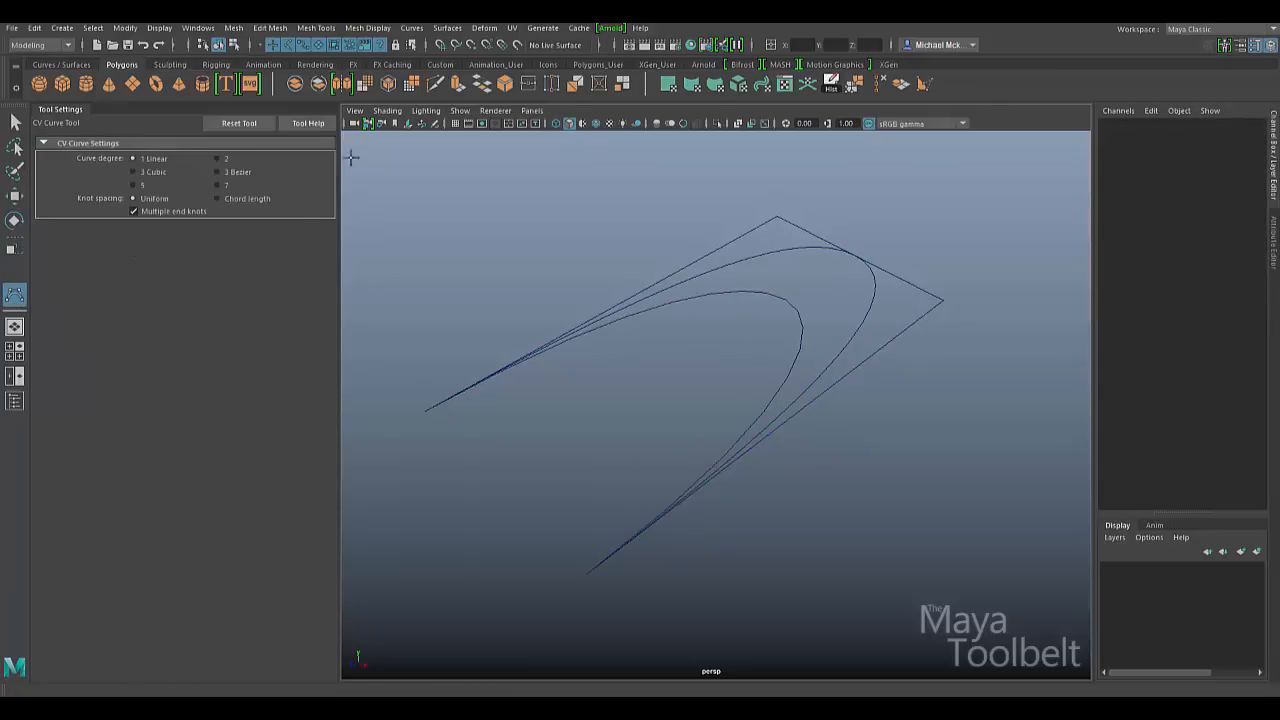
- Show the grid again and draw a degree-5 curve through five outline control points
{"action": "left_click", "coordinate": [456, 124]}
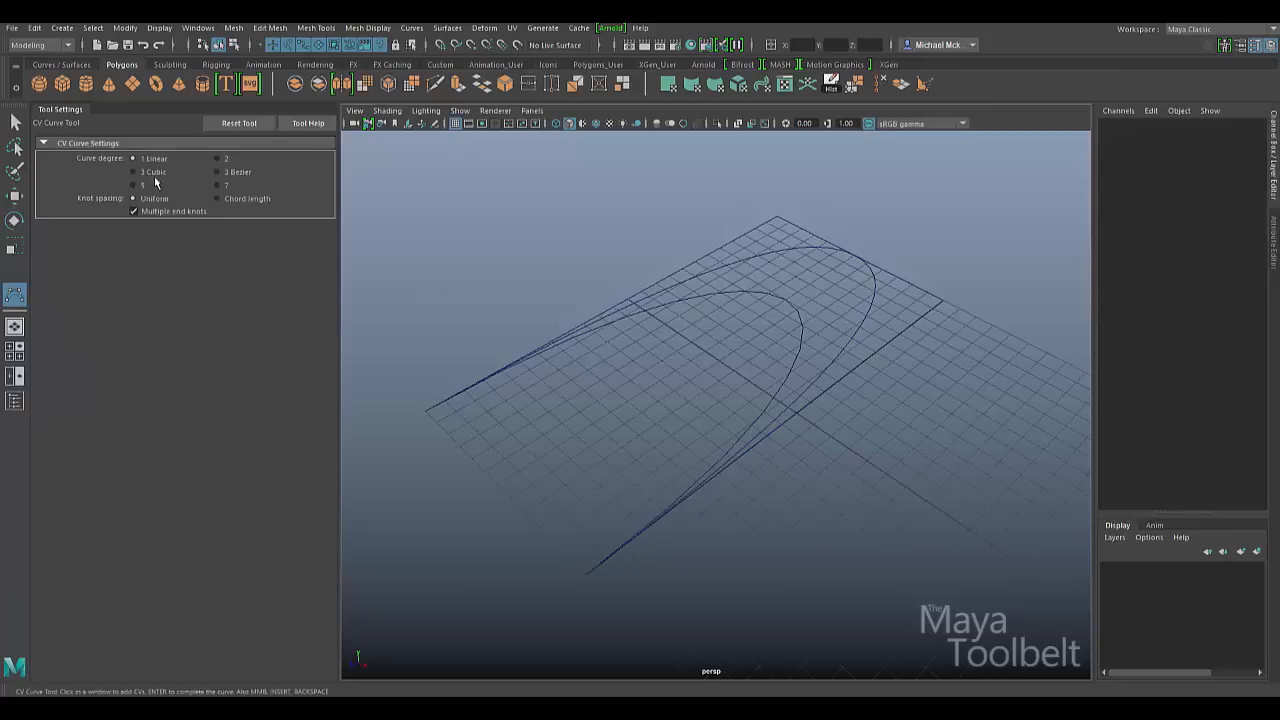
{"action": "left_click", "coordinate": [134, 185]}
{"action": "left_click", "coordinate": [425, 410]}
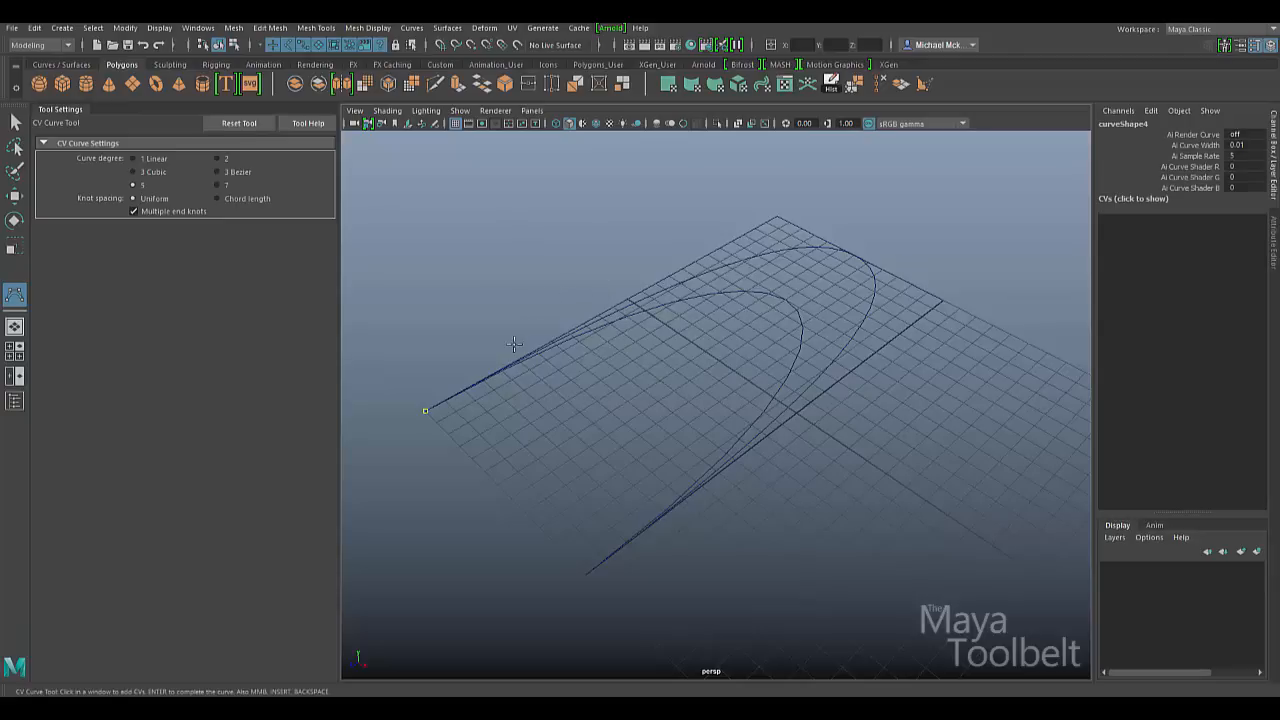
{"action": "left_click", "coordinate": [625, 297]}
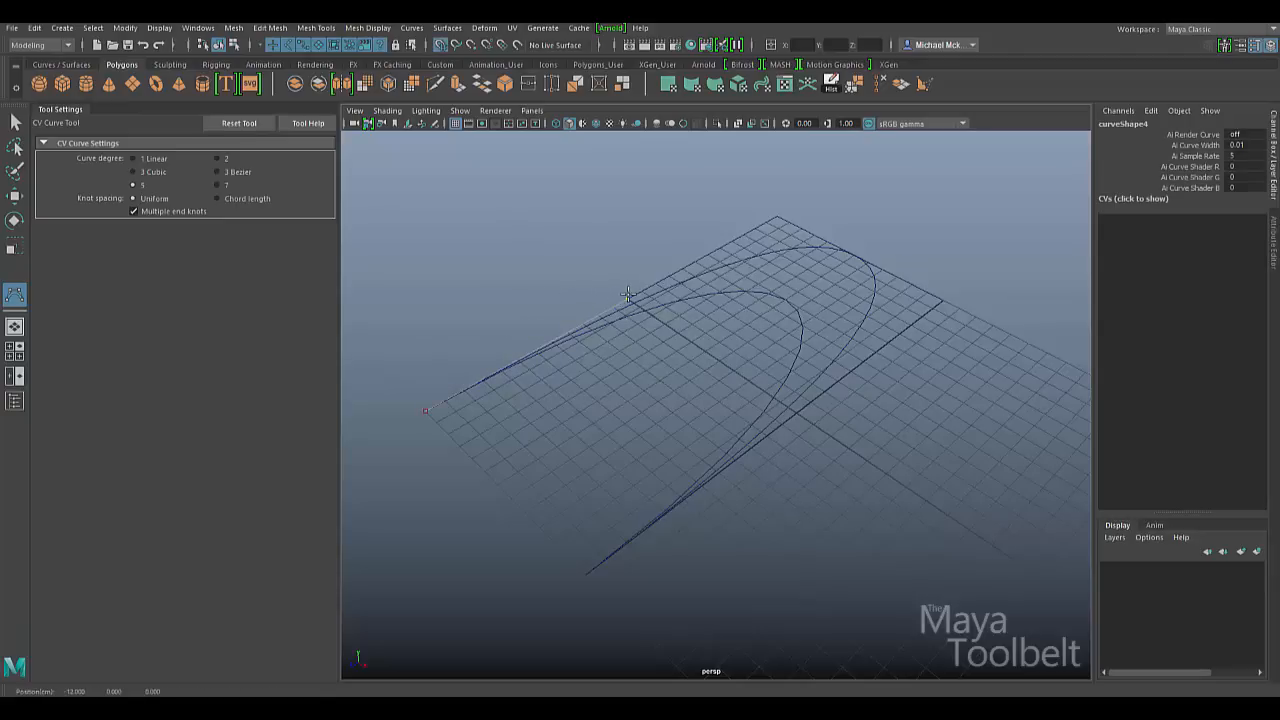
{"action": "left_click", "coordinate": [777, 217]}
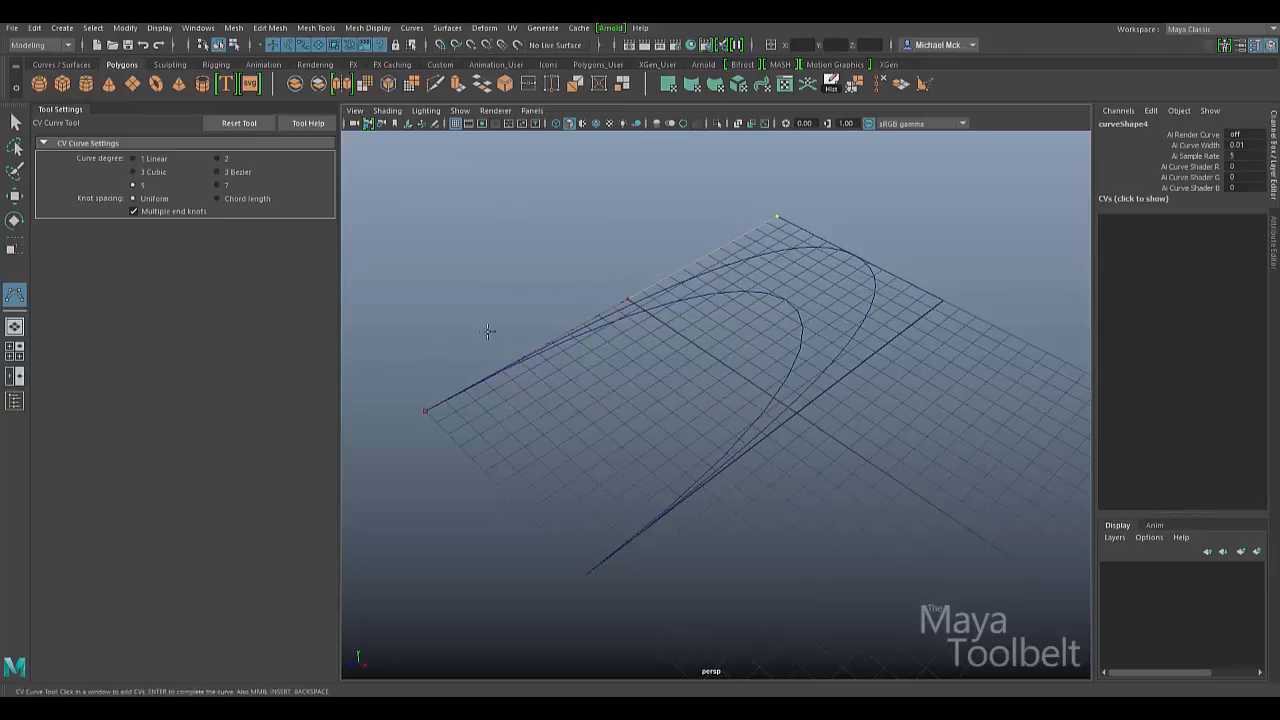
{"action": "left_click", "coordinate": [942, 301]}
{"action": "left_click", "coordinate": [589, 573]}
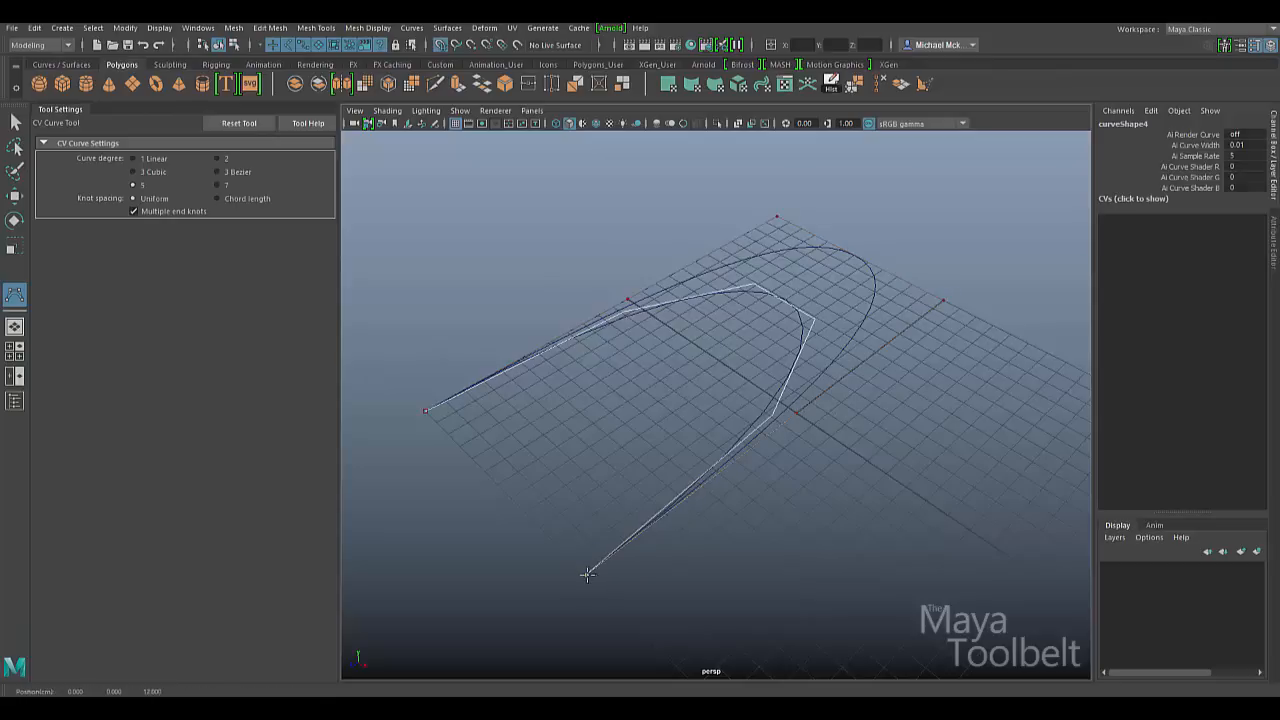
{"action": "key", "text": "Return"}
{"action": "key", "text": "w"}
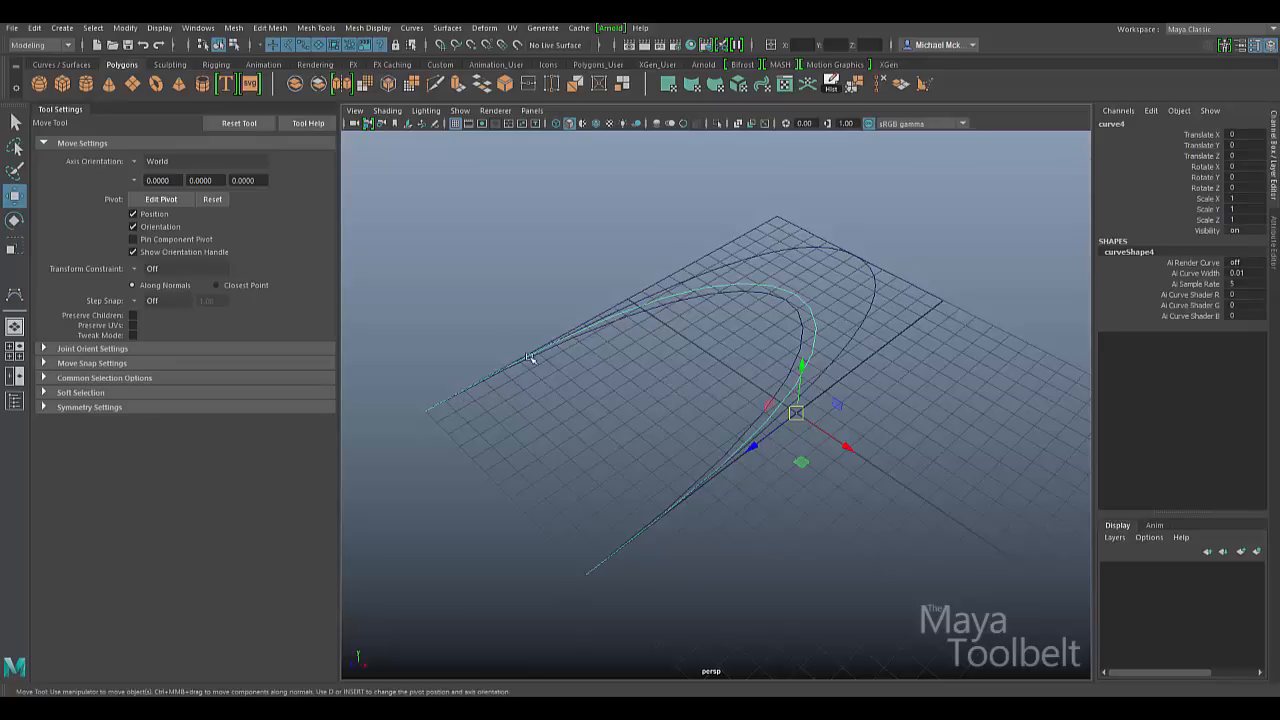
- Reselect the new degree-5 curve and return to the CV Curve Tool
{"action": "left_click", "coordinate": [858, 306]}
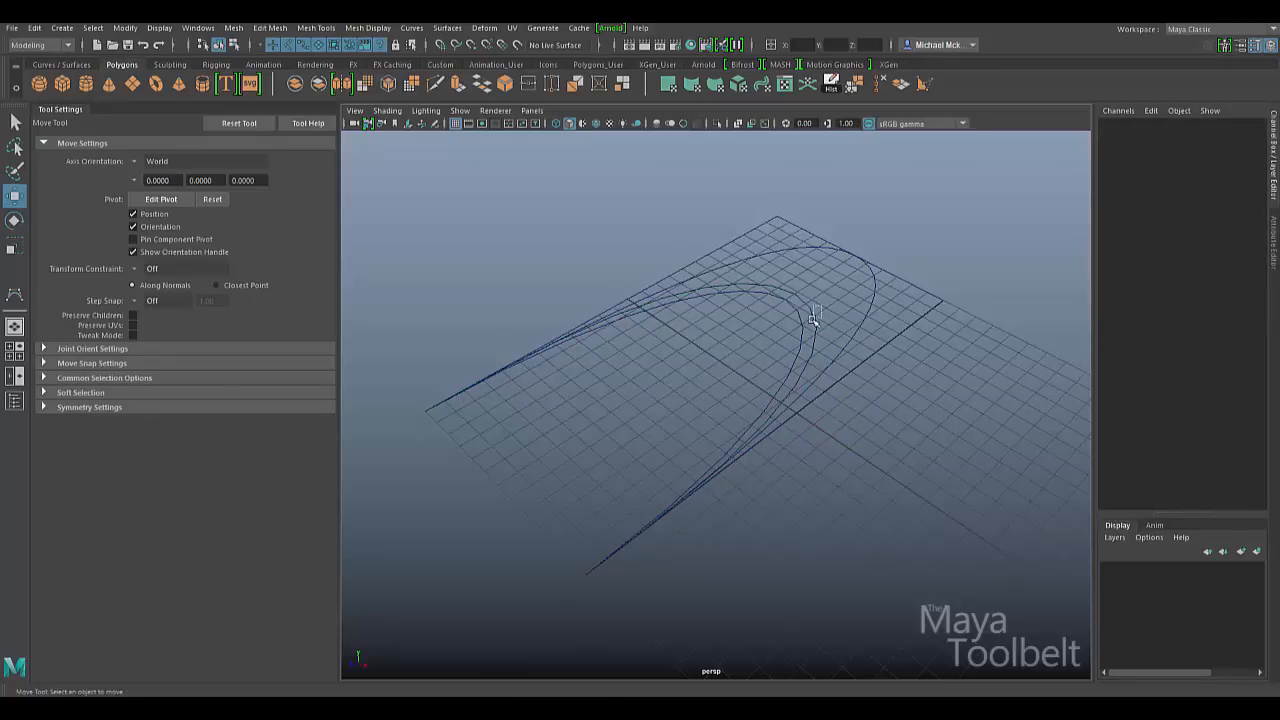
{"action": "left_click", "coordinate": [812, 324]}
{"action": "left_click", "coordinate": [14, 294]}
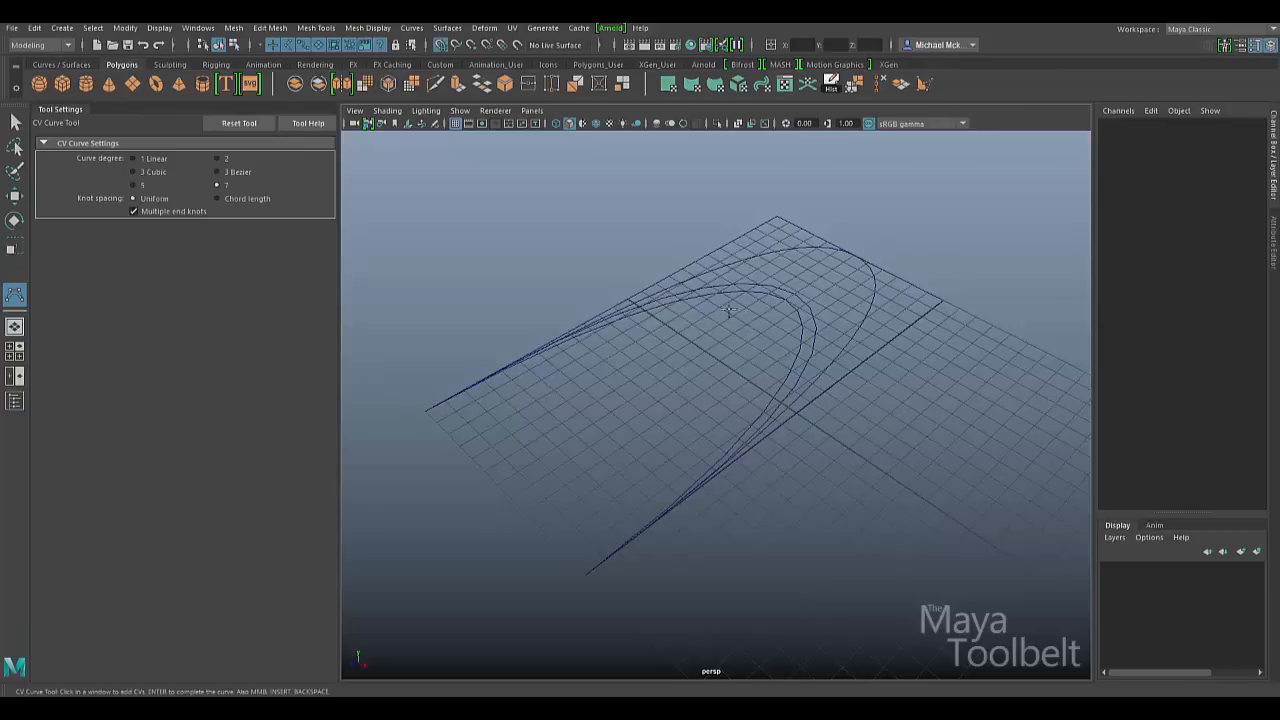
- Draw degree-7 curve5 with seven control points along the outline from left end to near end
{"action": "key", "text": "Return"}
{"action": "left_click", "coordinate": [426, 410]}
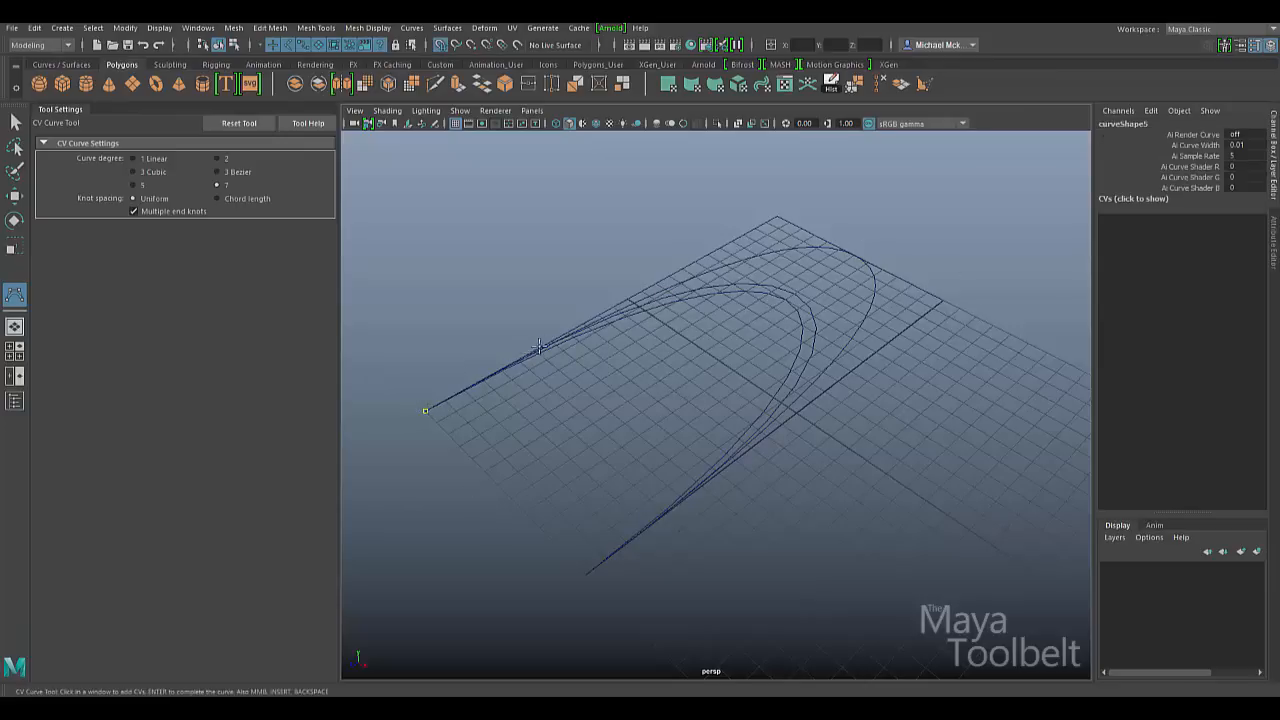
{"action": "left_click", "coordinate": [695, 260]}
{"action": "left_click", "coordinate": [776, 214]}
{"action": "left_click", "coordinate": [942, 300]}
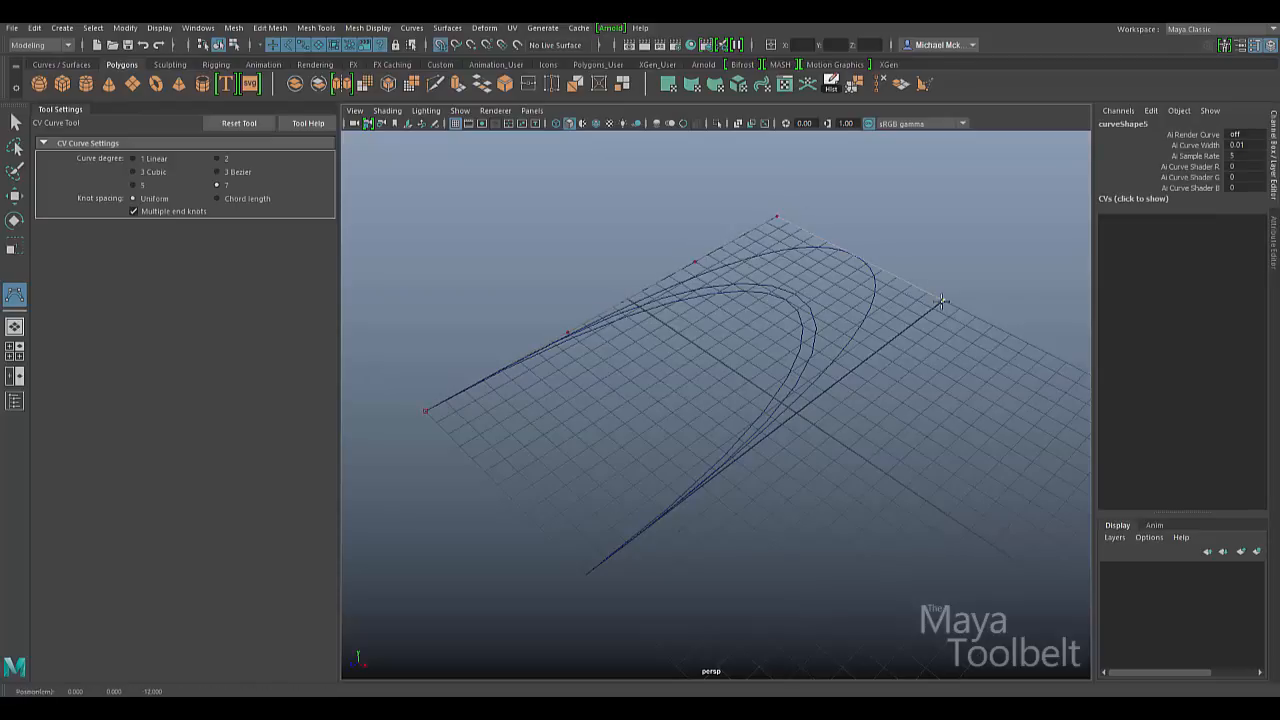
{"action": "left_click", "coordinate": [877, 352]}
{"action": "left_click_drag", "start_coordinate": [877, 352], "coordinate": [863, 362]}
{"action": "left_click", "coordinate": [733, 458]}
{"action": "left_click_drag", "start_coordinate": [601, 566], "coordinate": [586, 574]}
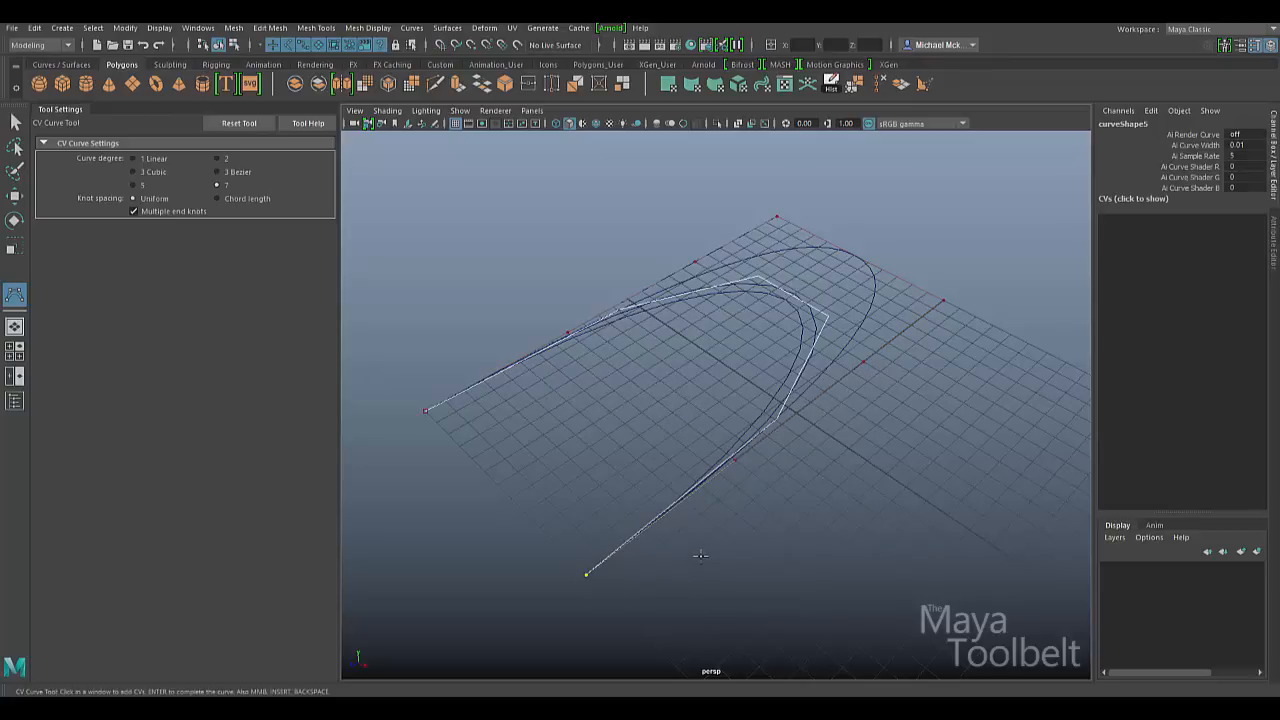
{"action": "key", "text": "3"}
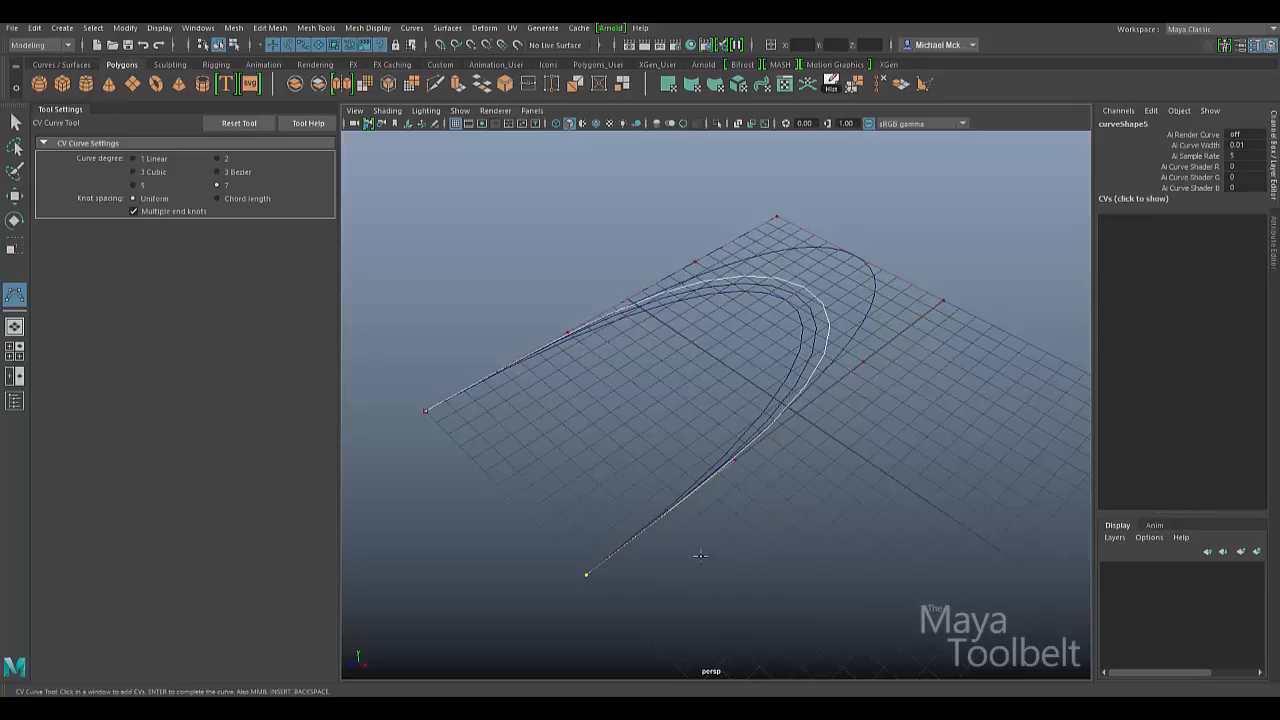
{"action": "key", "text": "Return"}
{"action": "key", "text": "w"}
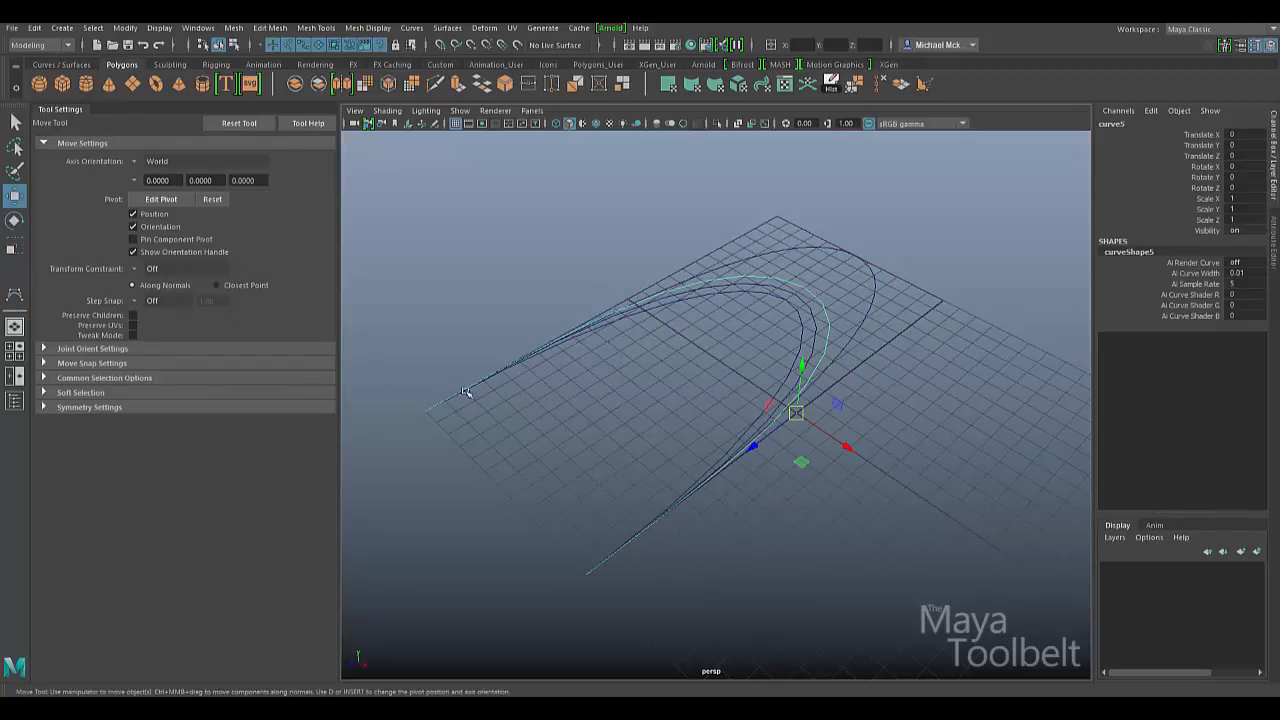
- Slide two selected curves up-left along X, then select the remaining curves one by one
{"action": "left_click", "coordinate": [686, 524]}
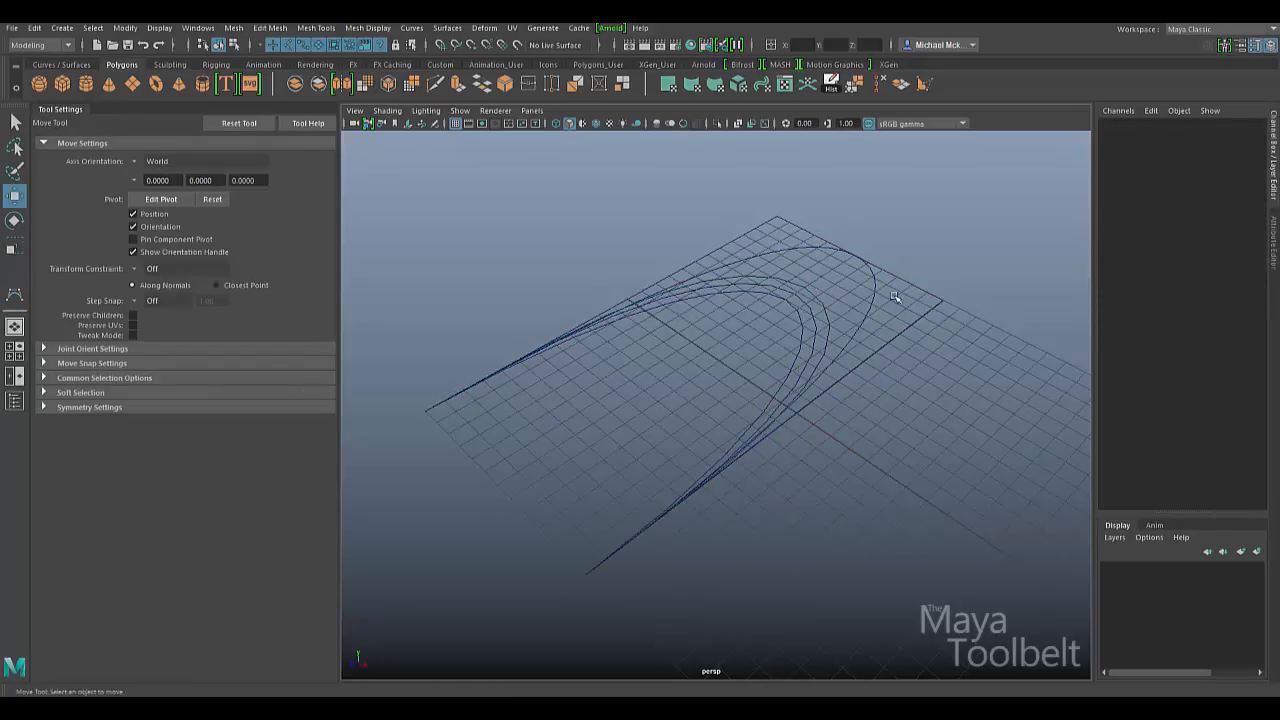
{"action": "left_click", "coordinate": [938, 298]}
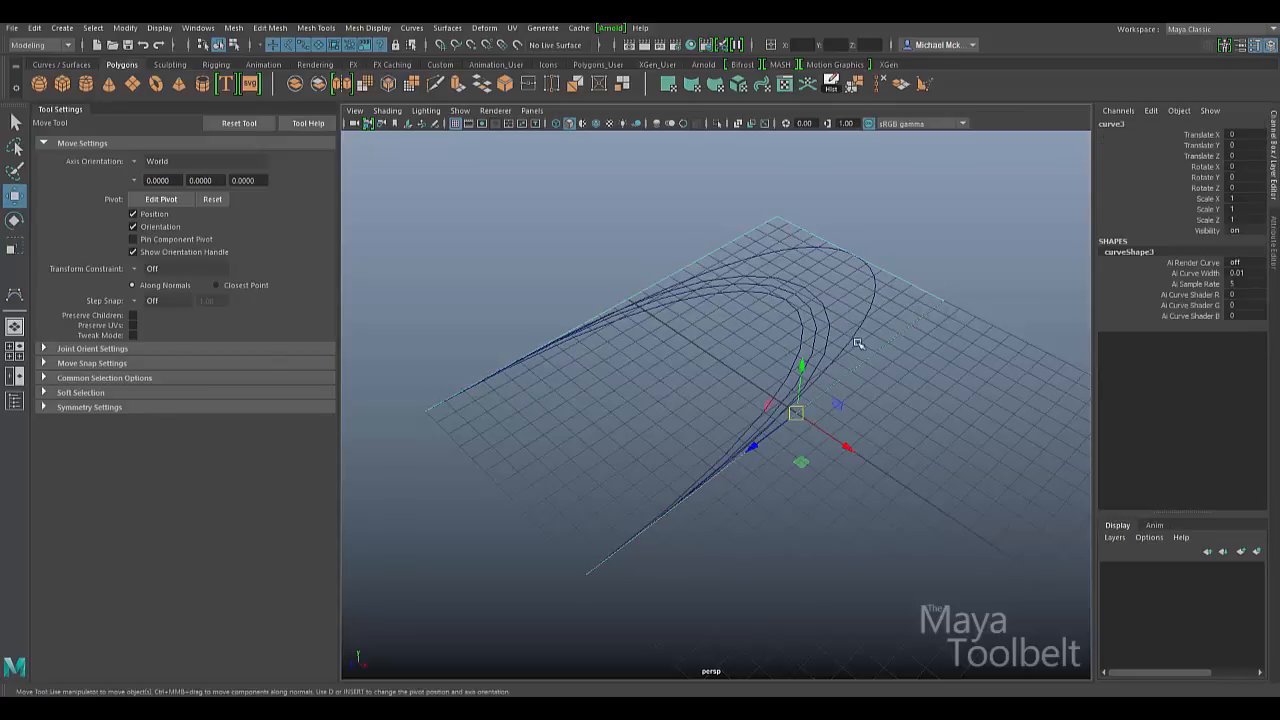
{"action": "left_click", "coordinate": [815, 320]}
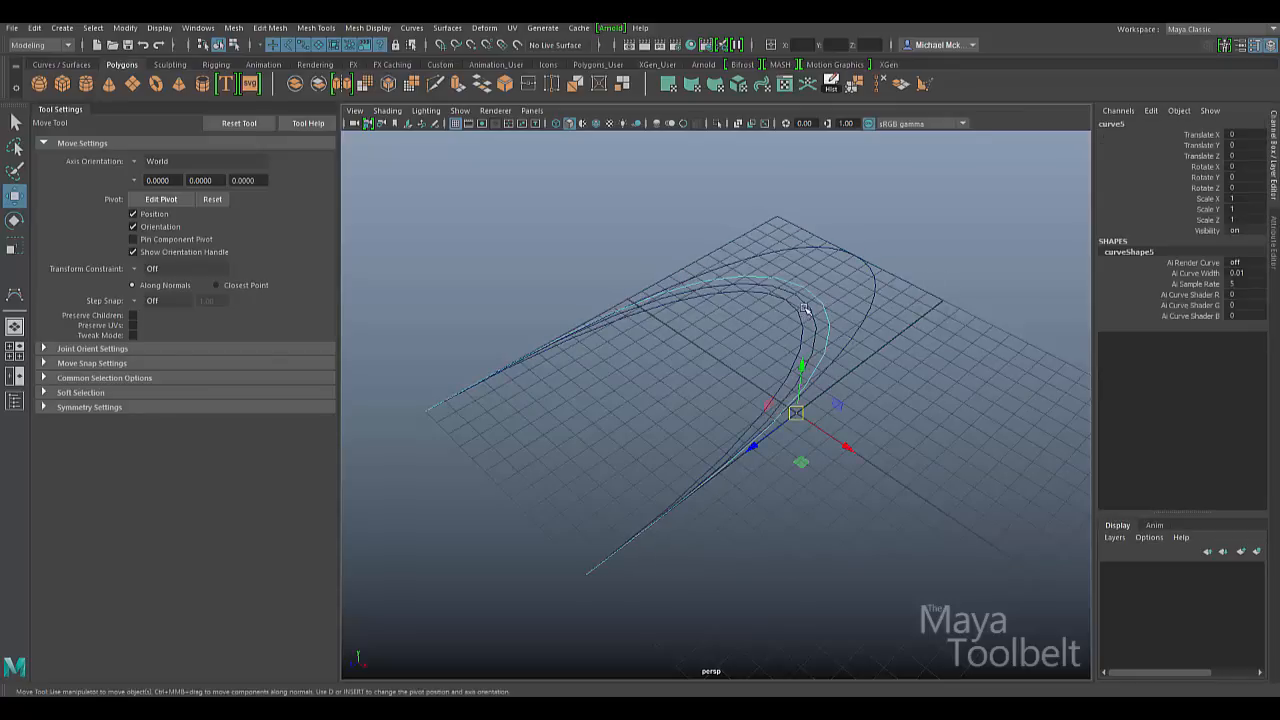
{"action": "left_click", "coordinate": [825, 302], "text": "shift"}
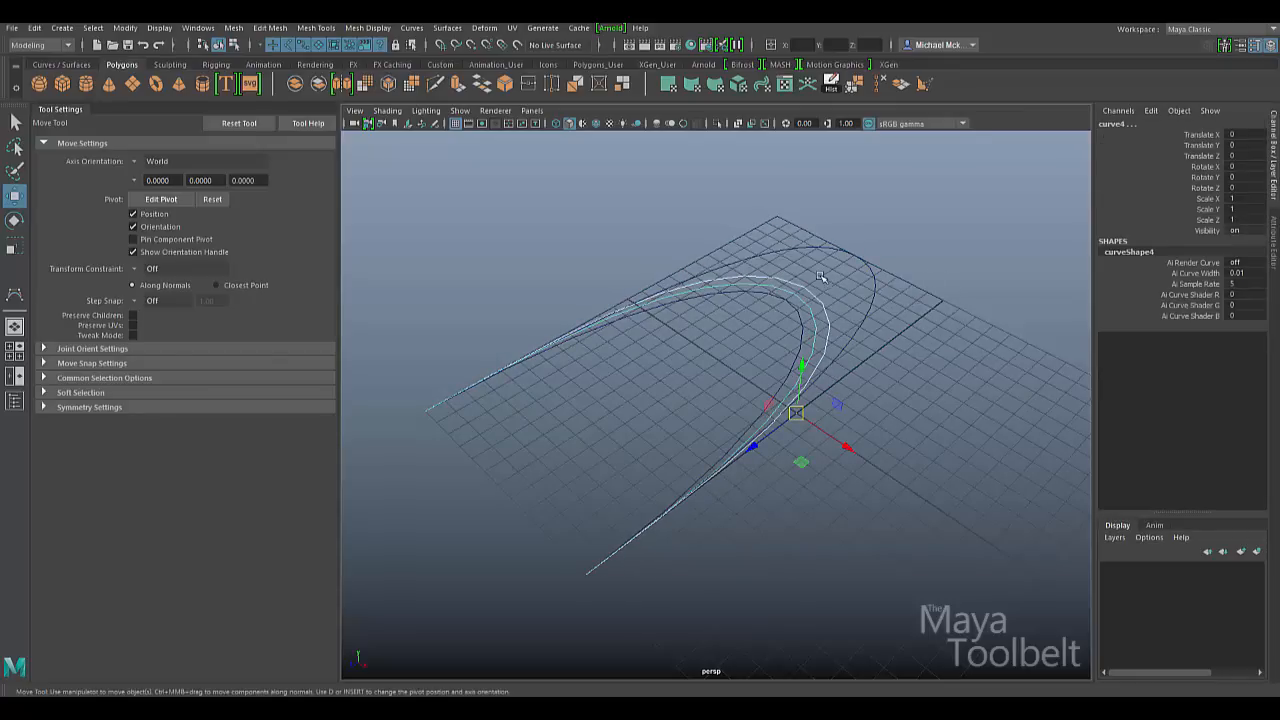
{"action": "left_click_drag", "start_coordinate": [848, 448], "coordinate": [566, 257]}
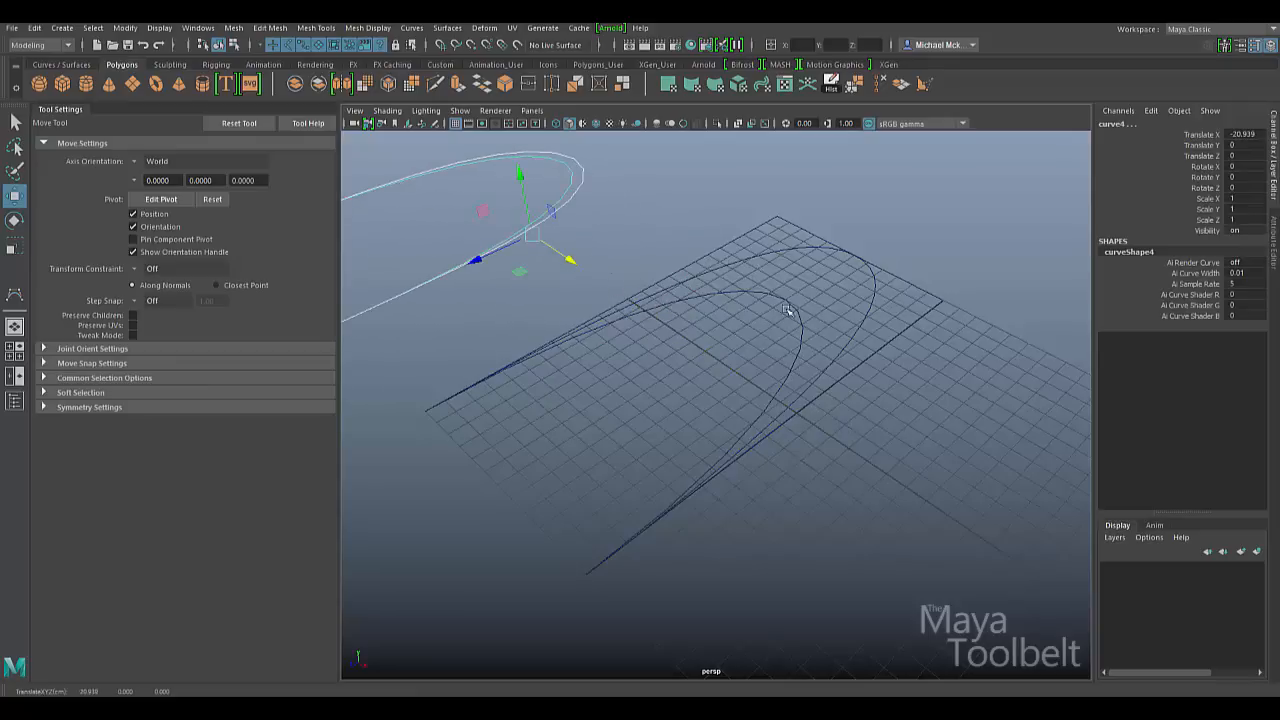
{"action": "left_click", "coordinate": [900, 284]}
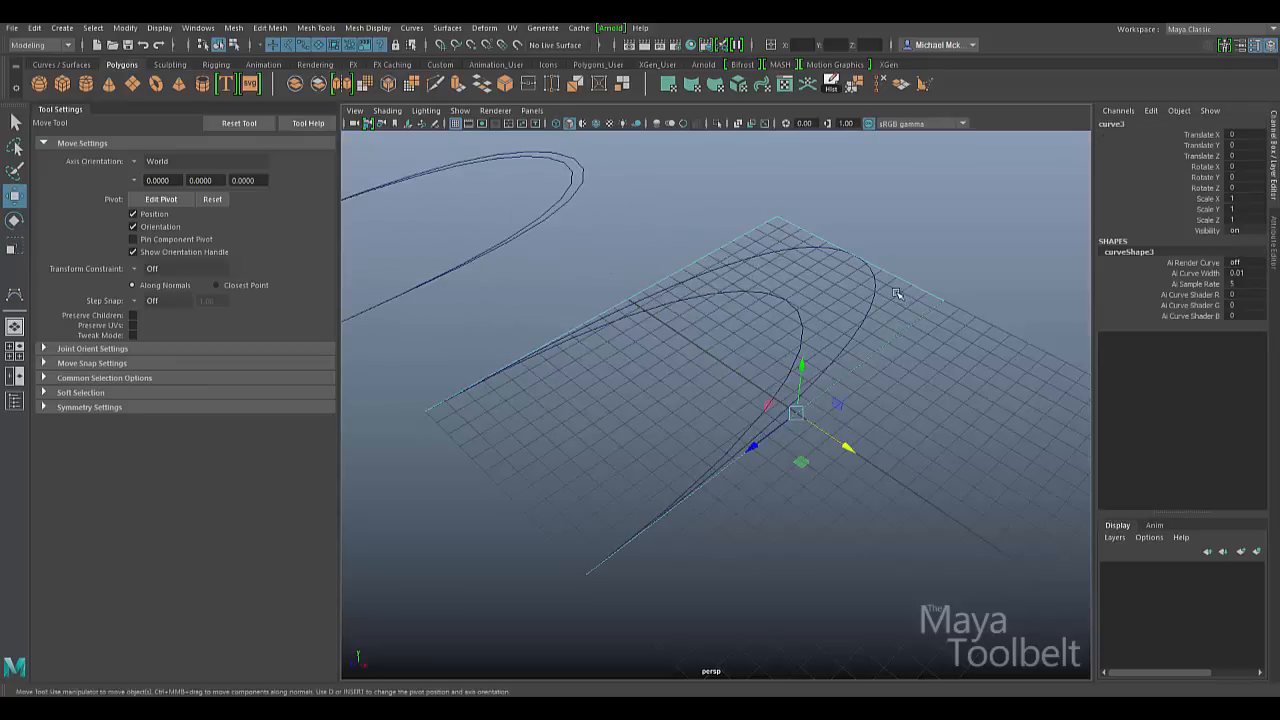
{"action": "left_click_drag", "start_coordinate": [877, 302], "coordinate": [784, 306]}
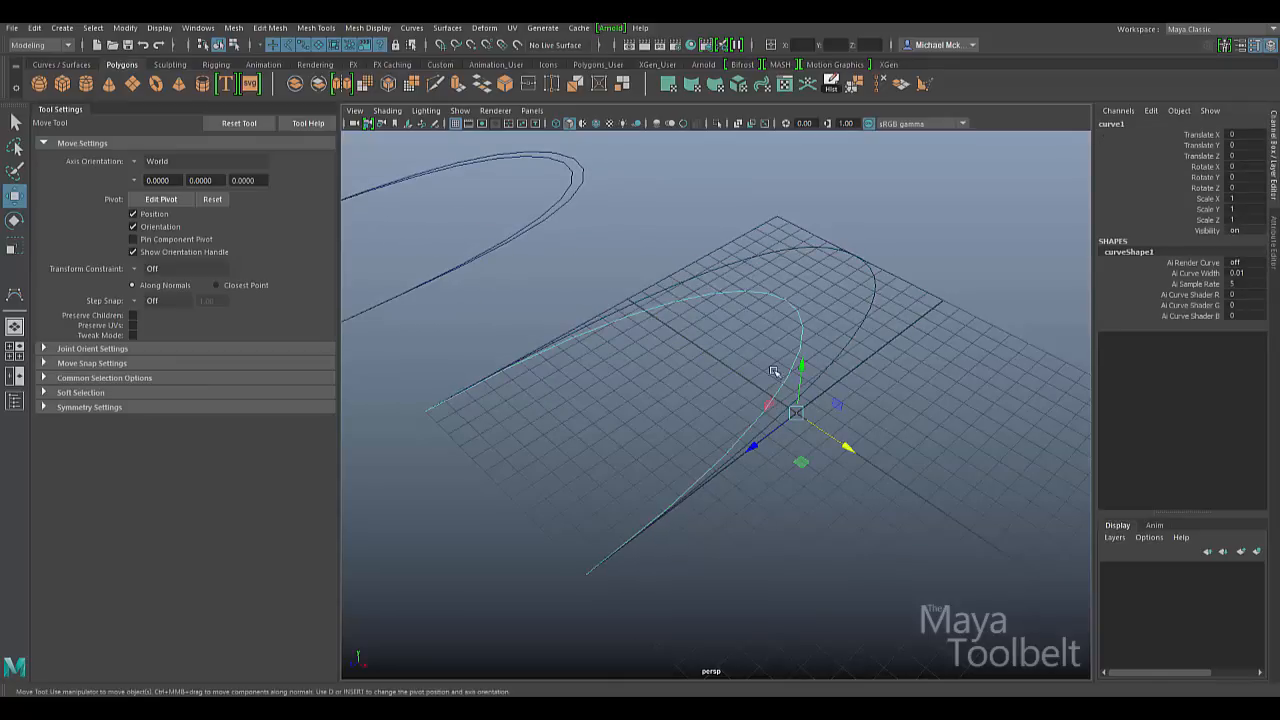
{"action": "left_click_drag", "start_coordinate": [908, 237], "coordinate": [727, 343], "text": "shift"}
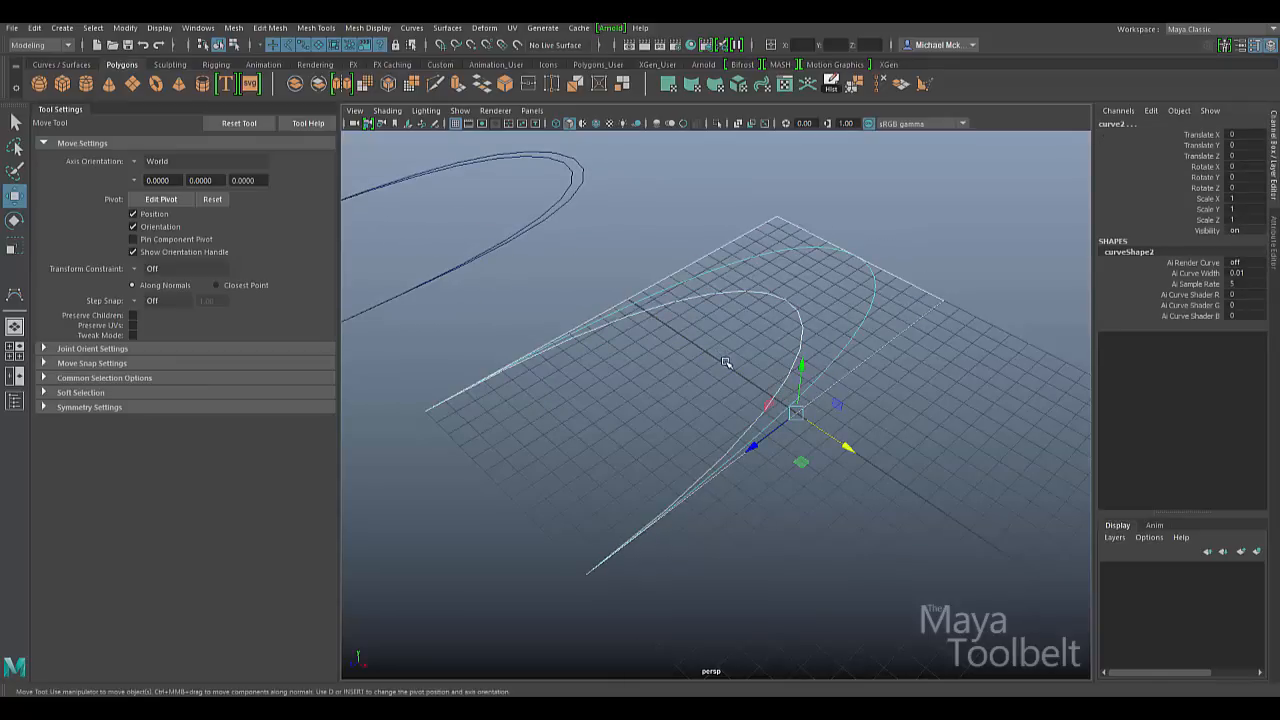
{"action": "left_click", "coordinate": [776, 236]}
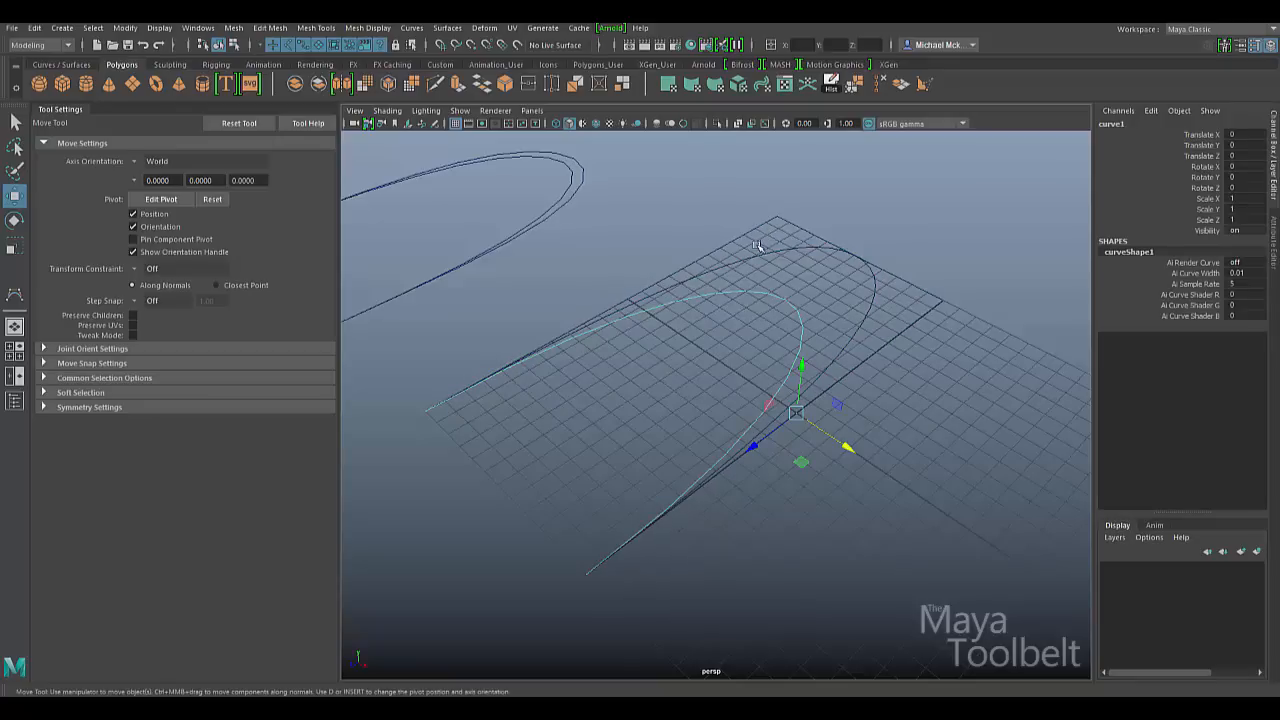
{"action": "left_click_drag", "start_coordinate": [766, 268], "coordinate": [762, 338]}
{"action": "left_click", "coordinate": [793, 228]}
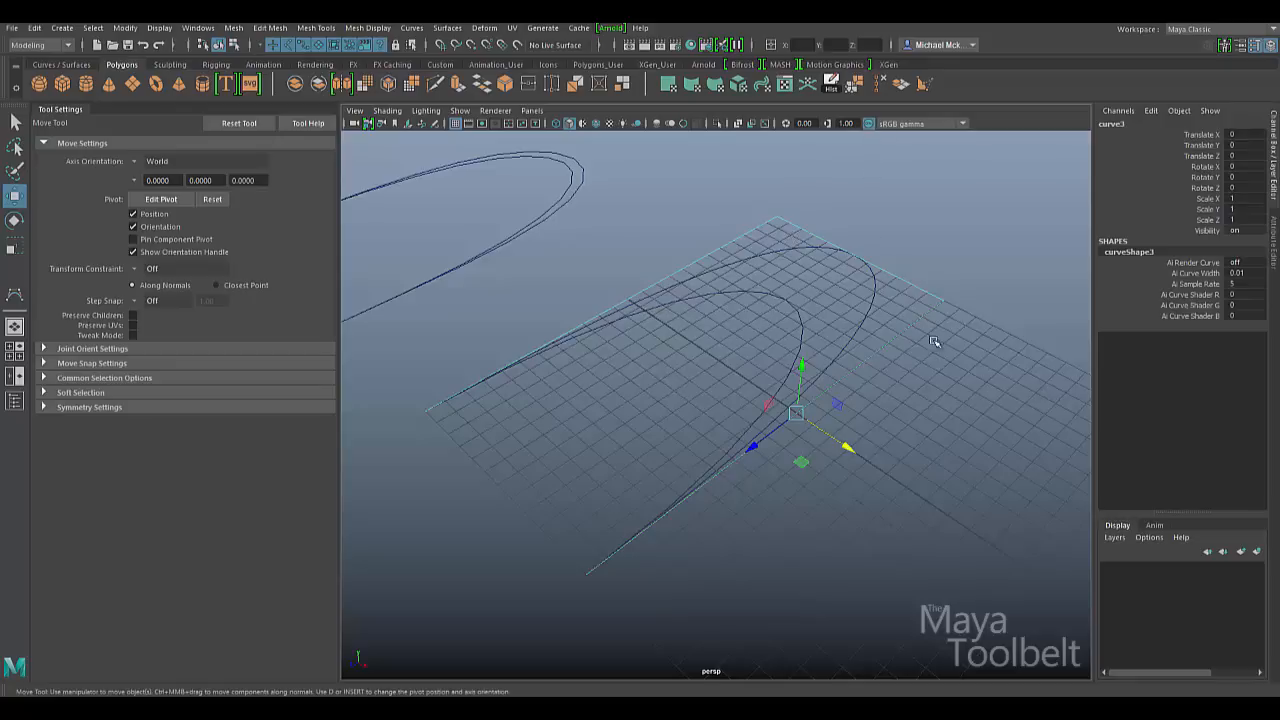
{"action": "left_click_drag", "start_coordinate": [825, 296], "coordinate": [759, 346]}
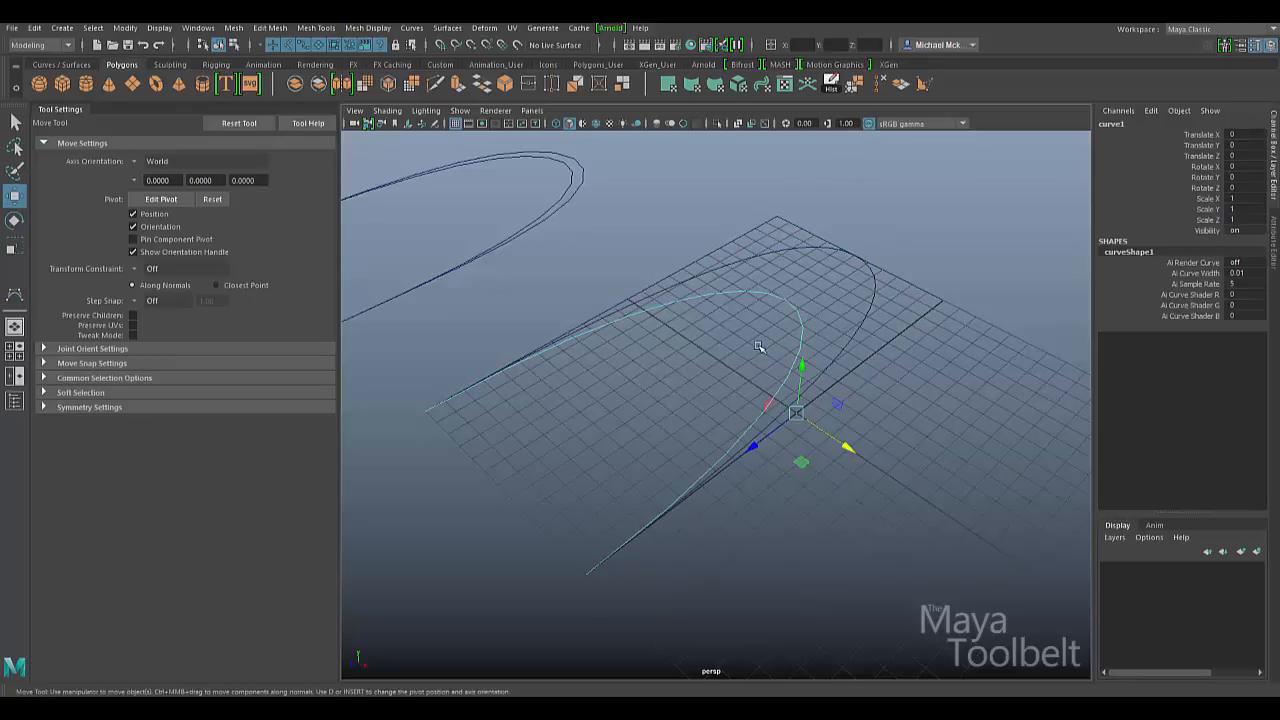
- Delete the two upper-left curves and the outer curve over the grid
{"action": "left_click_drag", "start_coordinate": [616, 231], "coordinate": [480, 199]}
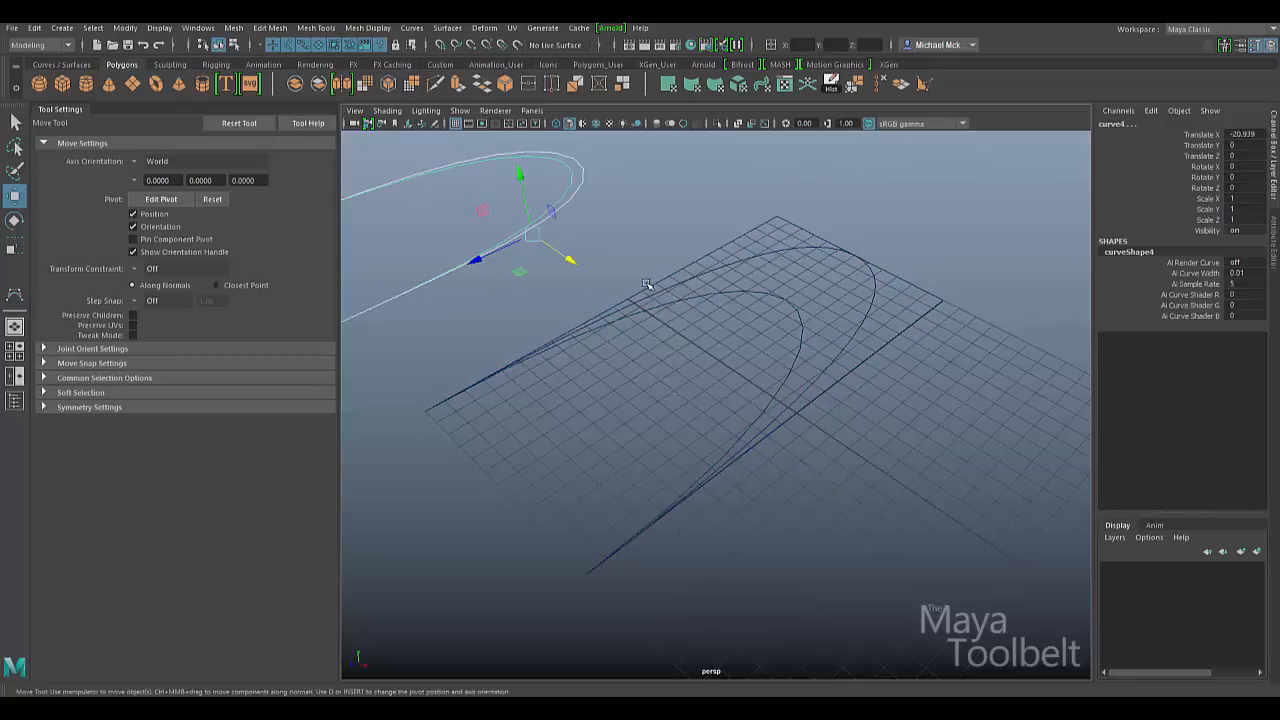
{"action": "key", "text": "Delete"}
{"action": "left_click_drag", "start_coordinate": [847, 287], "coordinate": [891, 313]}
{"action": "key", "text": "Delete"}
{"action": "left_click_drag", "start_coordinate": [938, 267], "coordinate": [893, 362]}
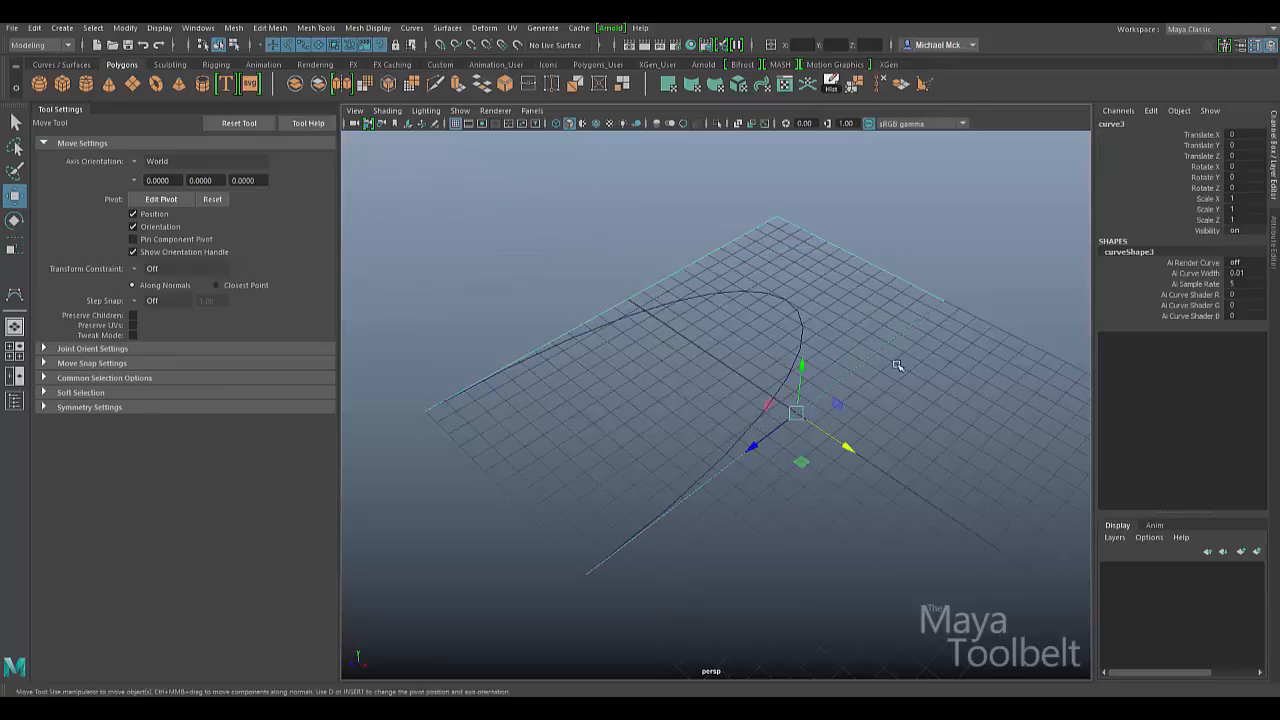
{"action": "left_click", "coordinate": [15, 293]}
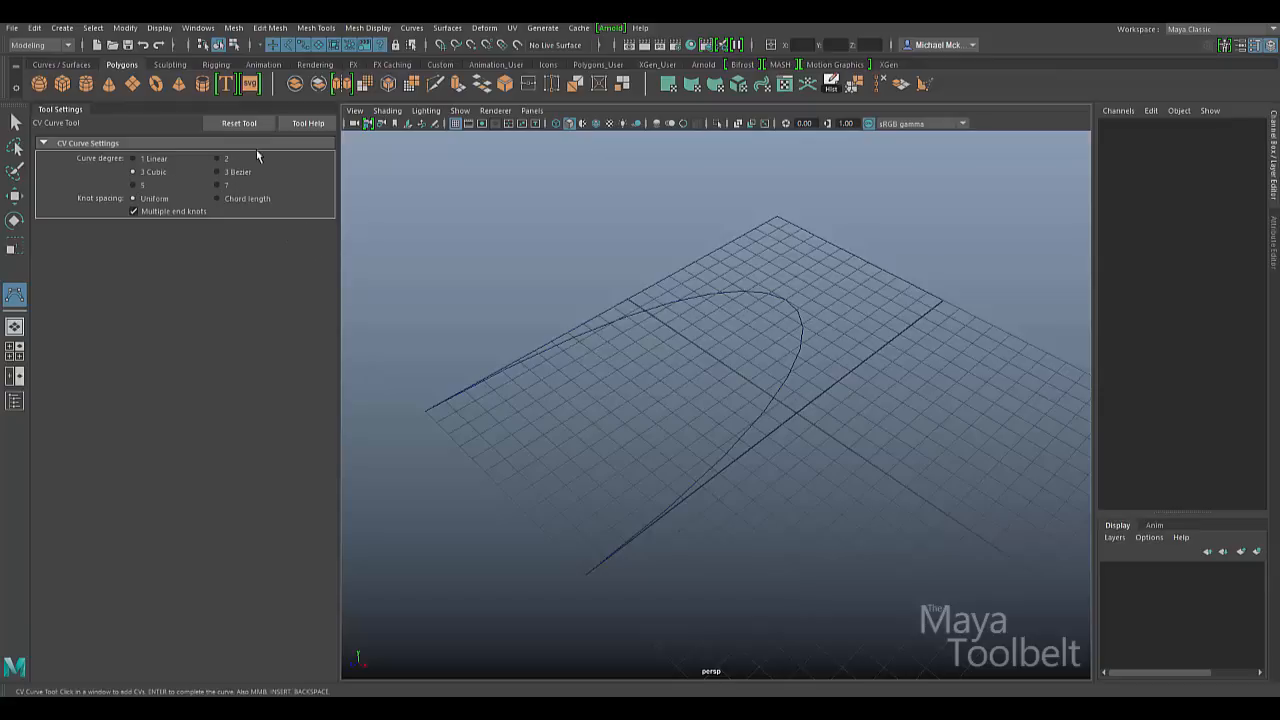
- Marquee-select the last remaining curve and delete it, leaving an empty grid
{"action": "key", "text": "q"}
{"action": "left_click_drag", "start_coordinate": [520, 233], "coordinate": [758, 440]}
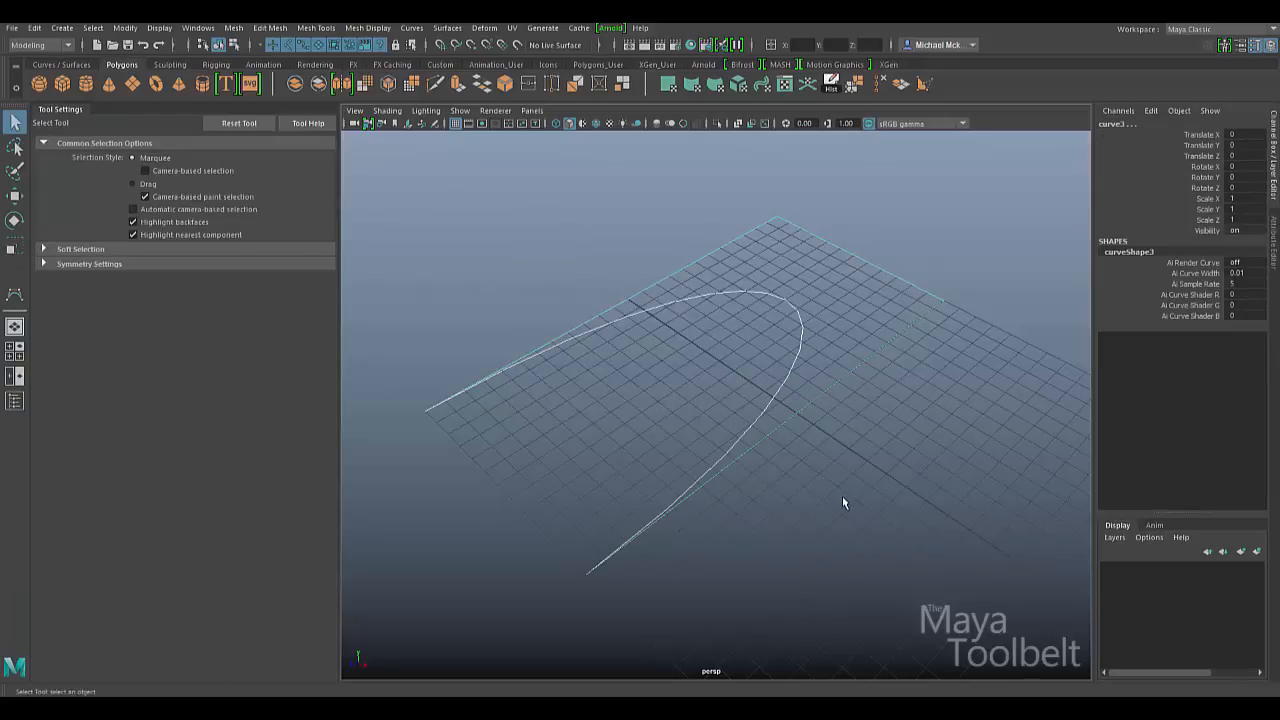
{"action": "key", "text": "Delete"}
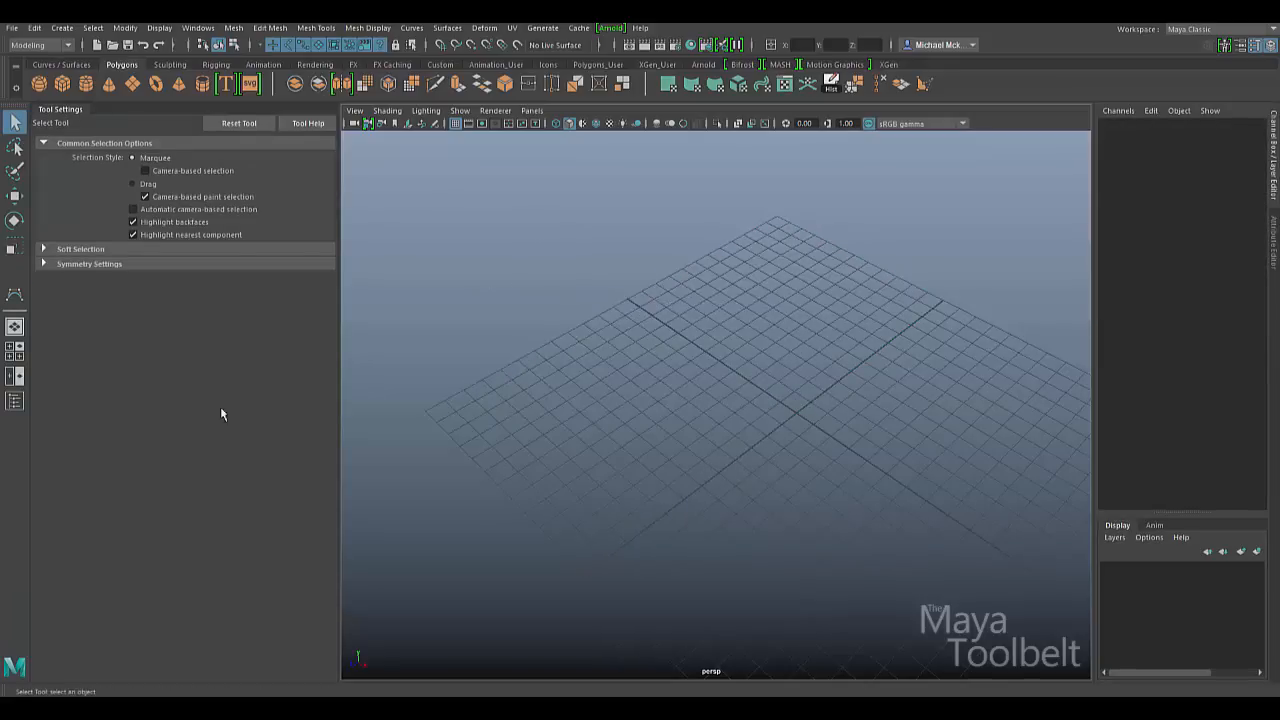
{"action": "left_click", "coordinate": [14, 294]}
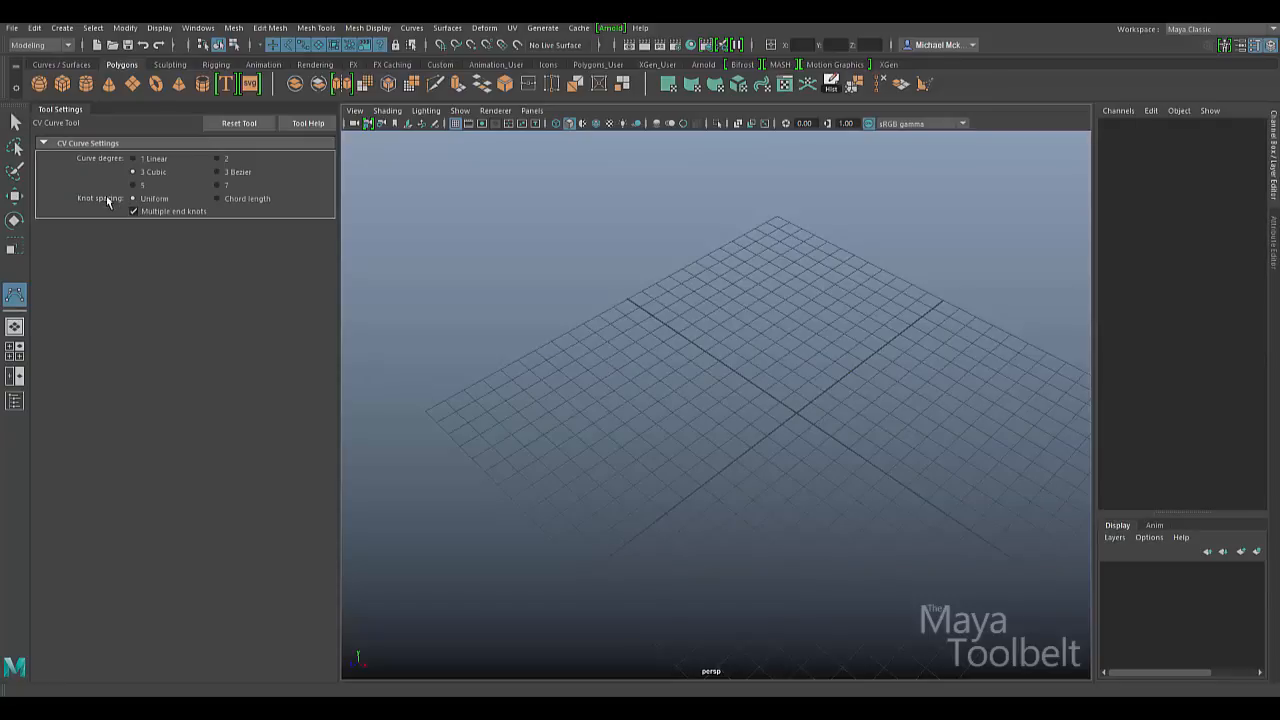
{"action": "left_click", "coordinate": [279, 197]}
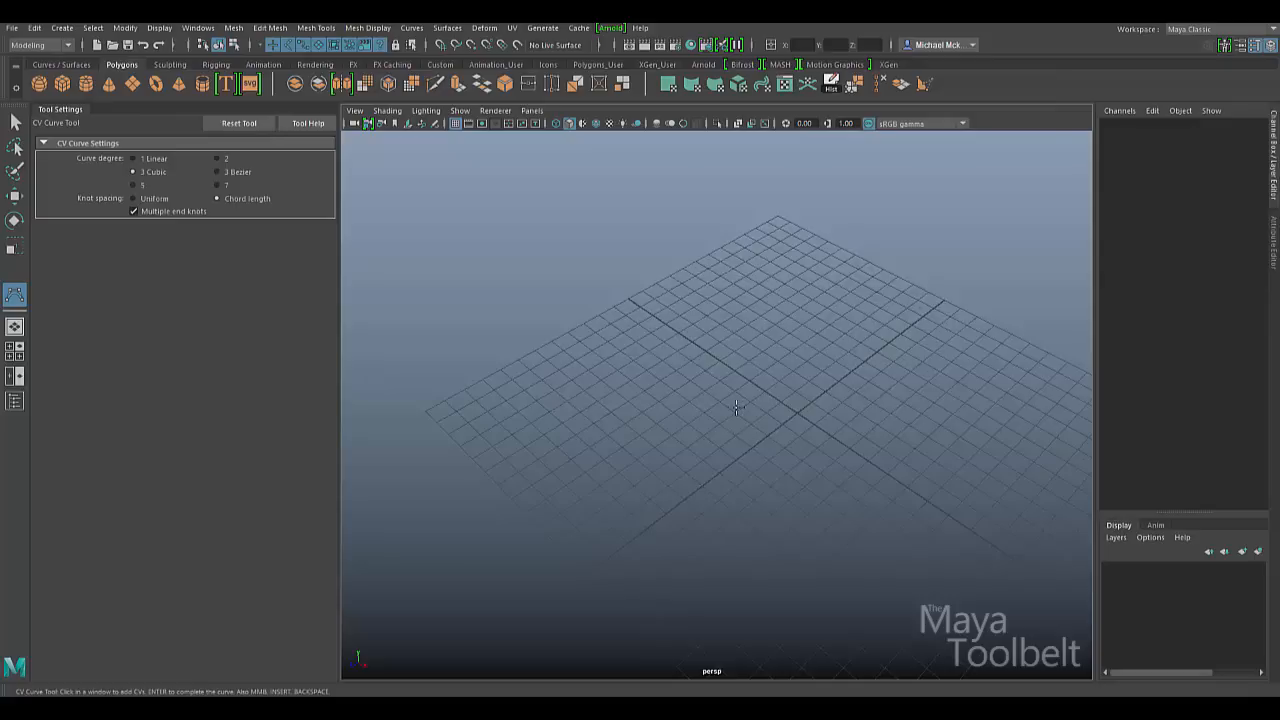
{"action": "left_click", "coordinate": [153, 198]}
- Draw a four-CV cubic arc from the grid's left, far and right corners to below the near edge
{"action": "left_click", "coordinate": [437, 398]}
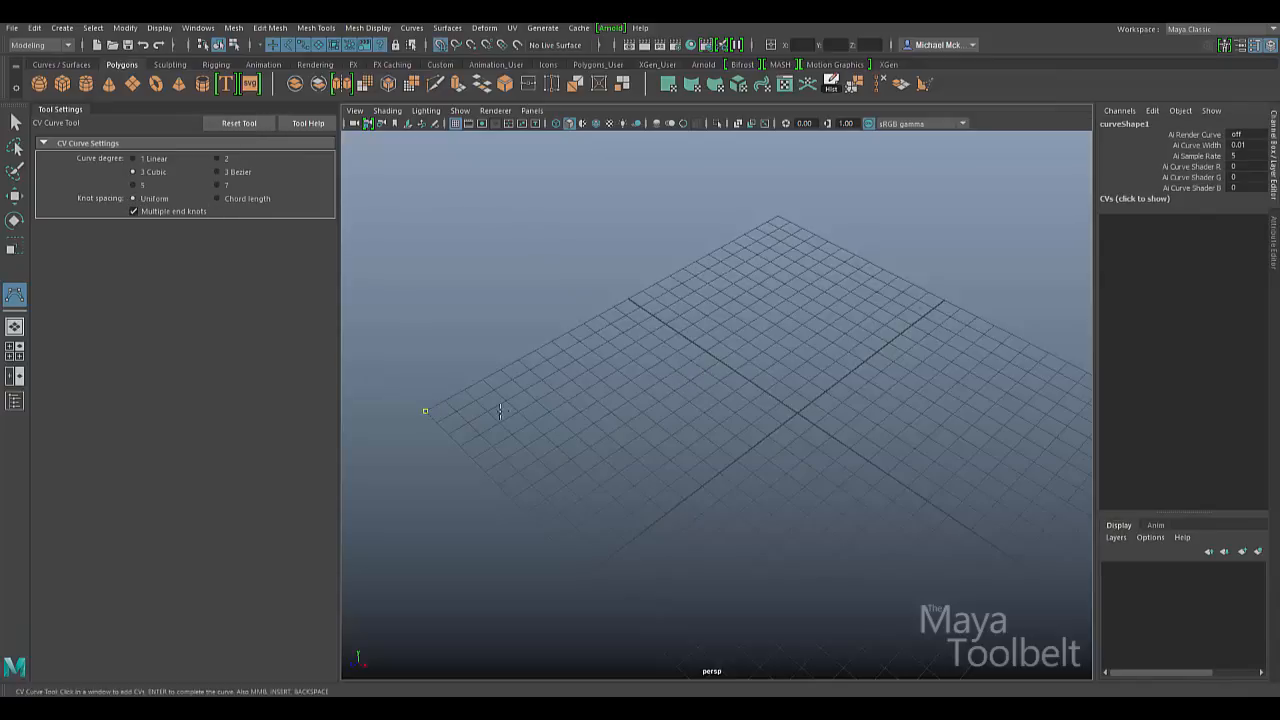
{"action": "left_click", "coordinate": [789, 218]}
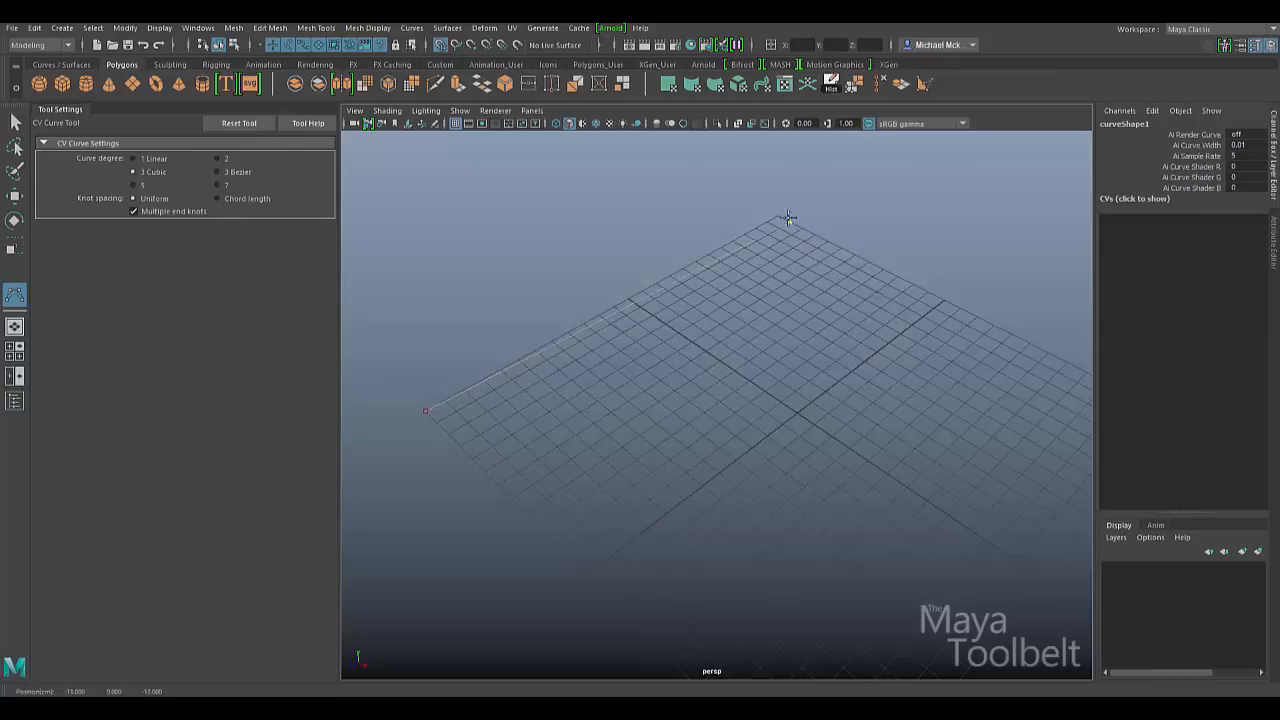
{"action": "left_click", "coordinate": [943, 300]}
{"action": "left_click_drag", "start_coordinate": [588, 540], "coordinate": [586, 574]}
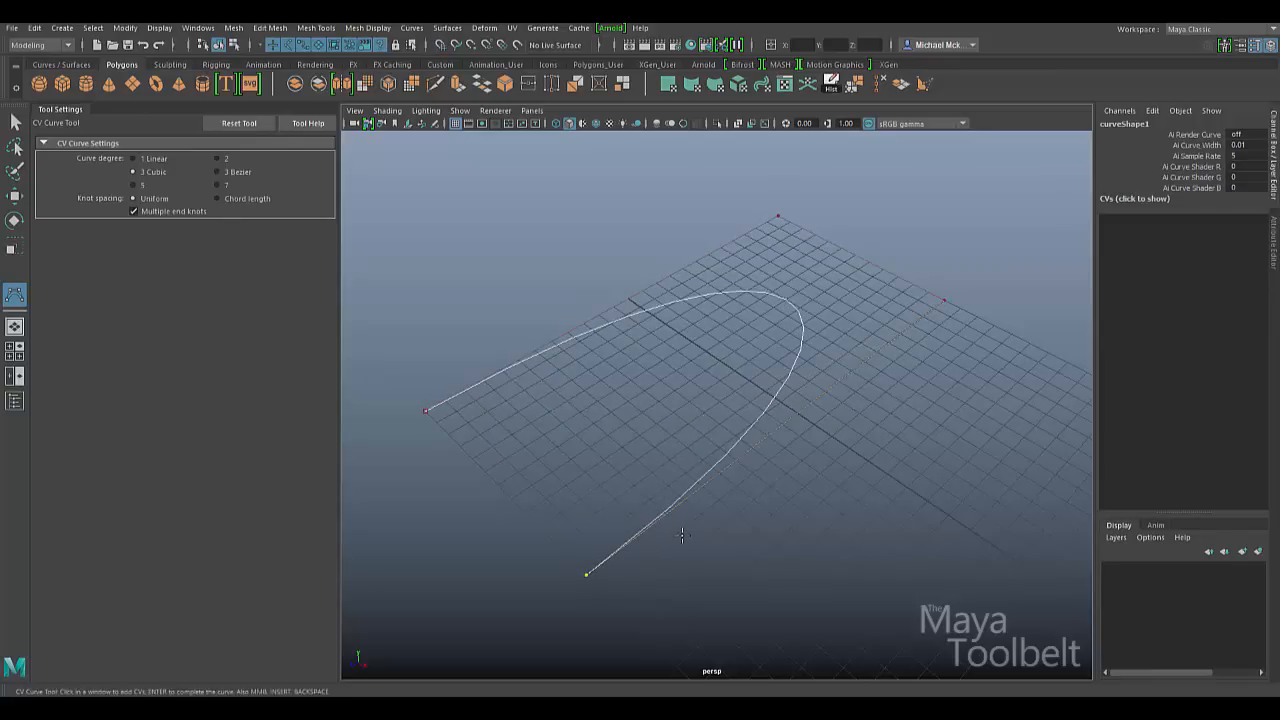
{"action": "key", "text": "q"}
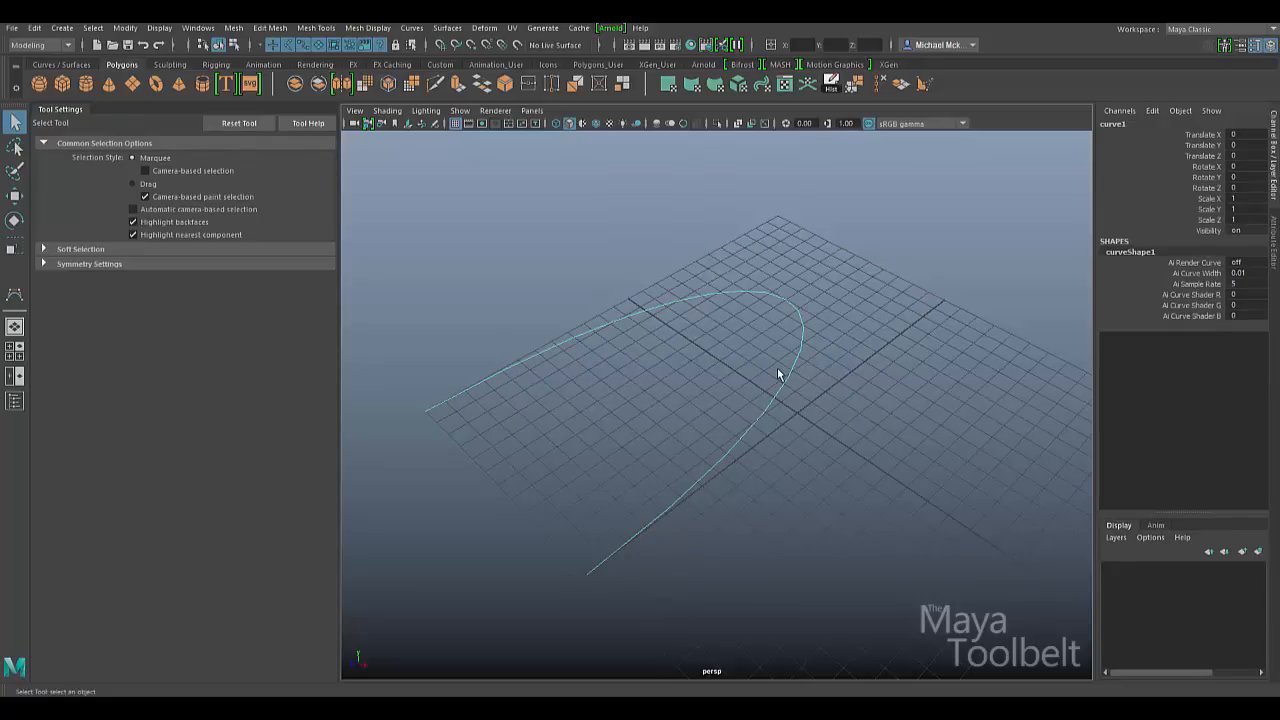
{"action": "left_click", "coordinate": [16, 294]}
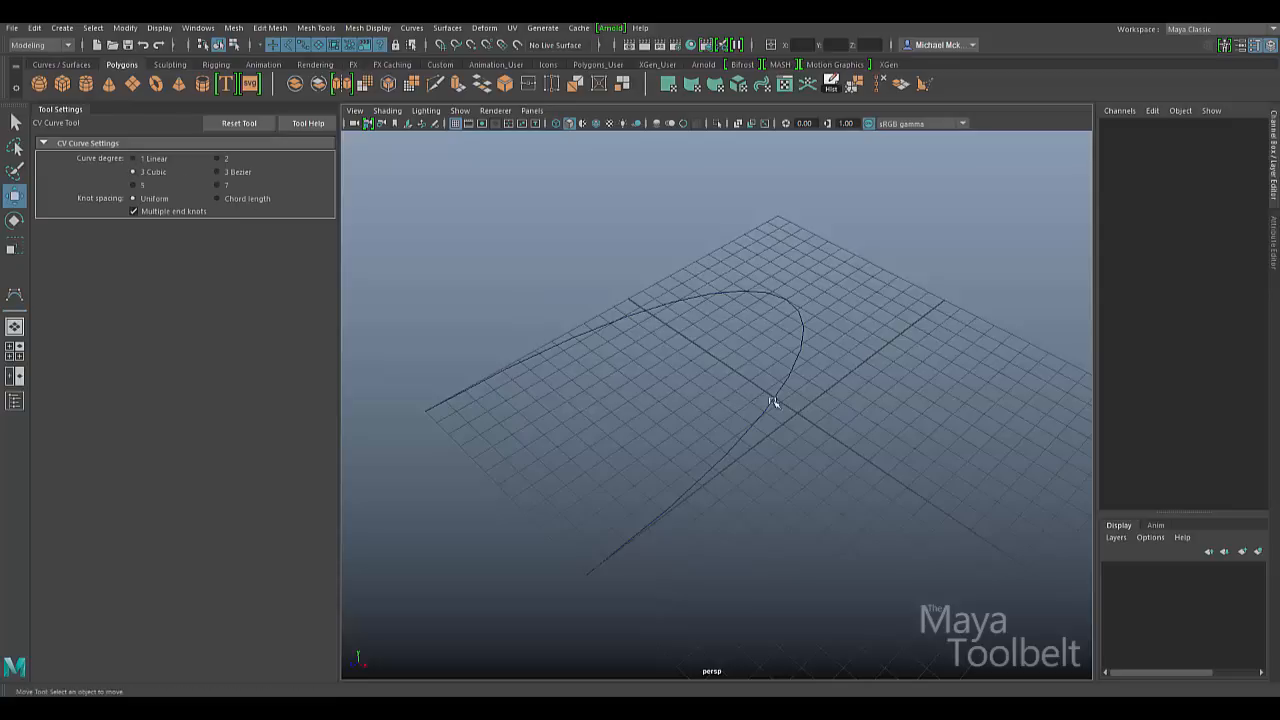
- Rename the curve to Uniform and slide it up-left along X
{"action": "key", "text": "w"}
{"action": "type", "text": "U"}
{"action": "key", "text": "Return"}
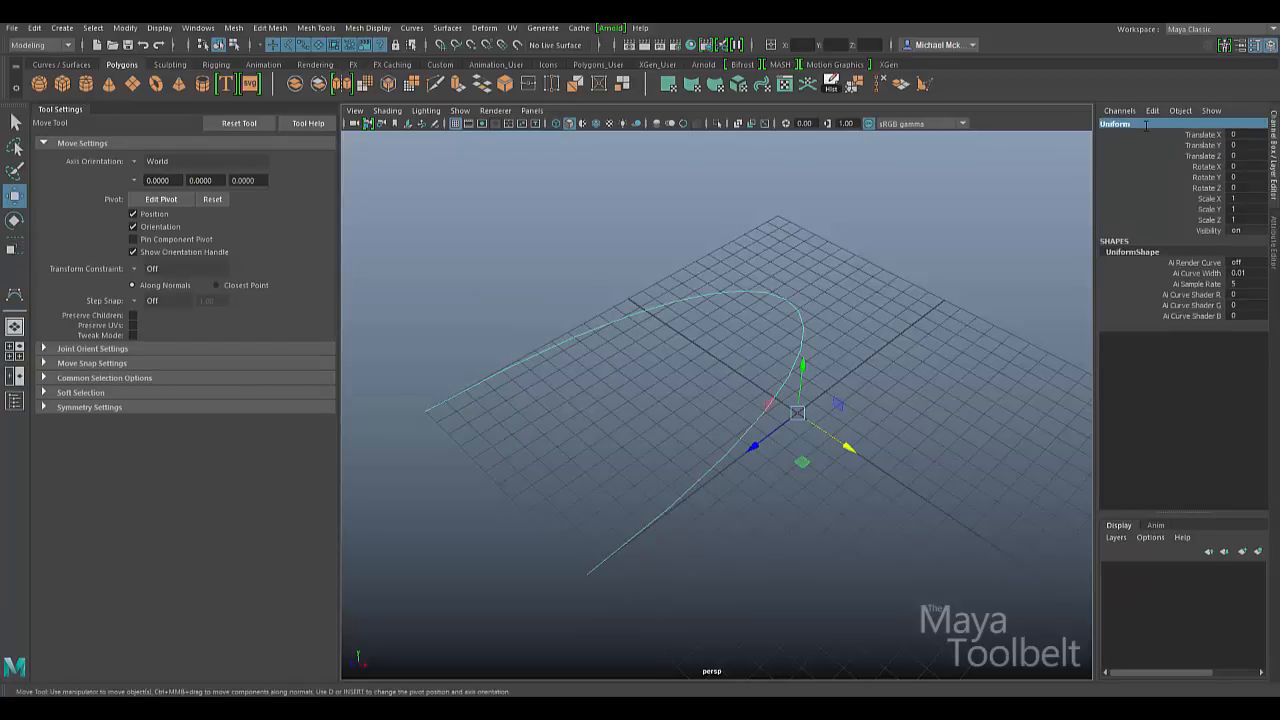
{"action": "left_click_drag", "start_coordinate": [849, 447], "coordinate": [625, 256]}
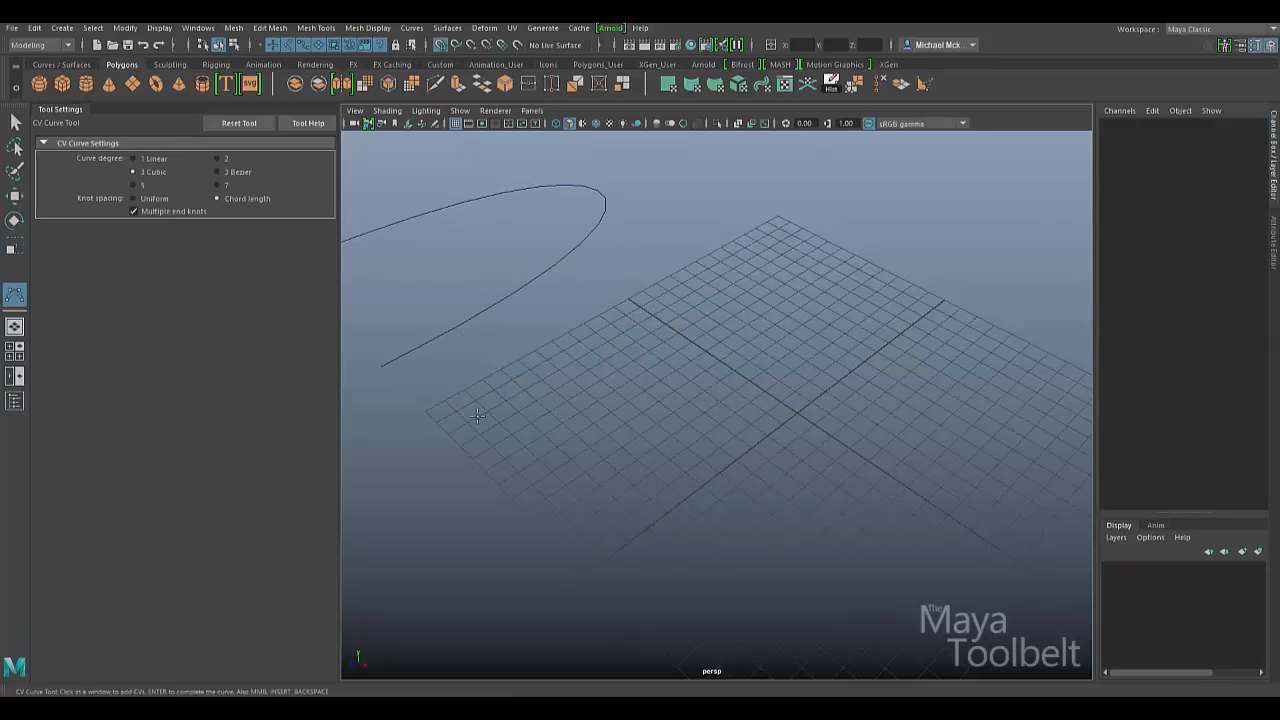
- Draw a four-CV chord-length cubic curve through the same grid corners
{"action": "left_click", "coordinate": [425, 411]}
{"action": "left_click", "coordinate": [778, 216]}
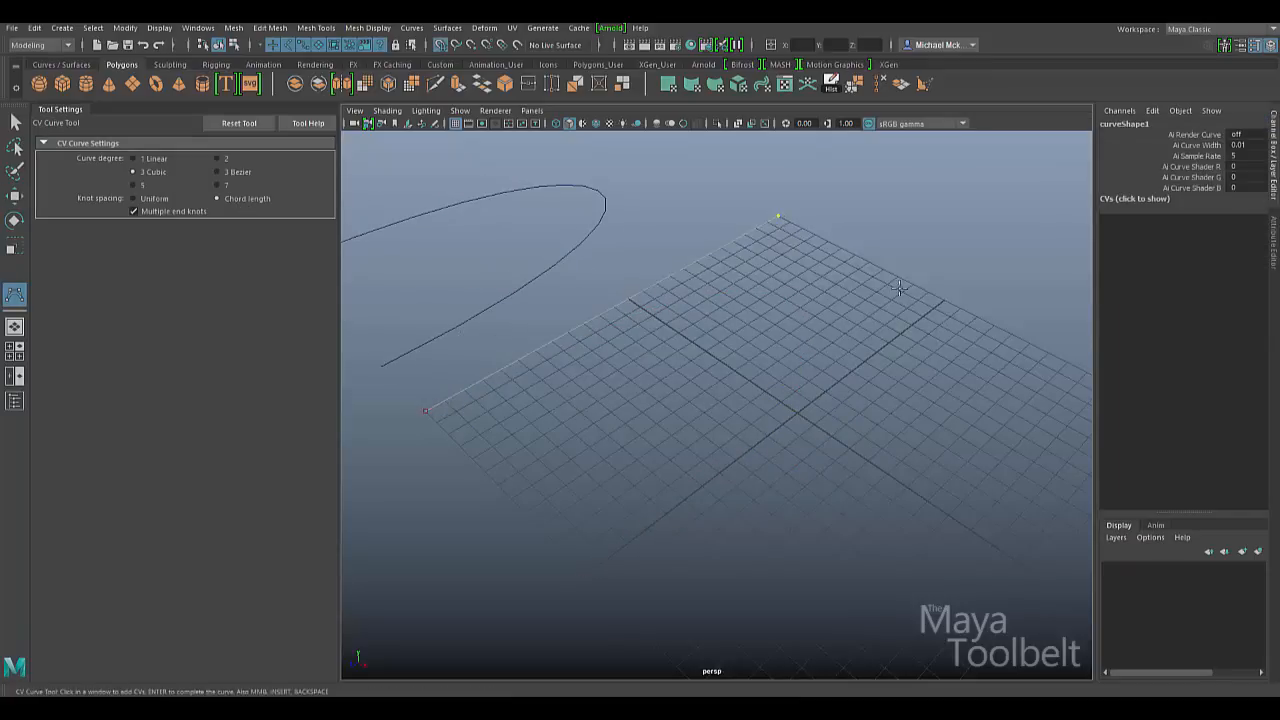
{"action": "left_click", "coordinate": [944, 302]}
{"action": "left_click", "coordinate": [586, 574]}
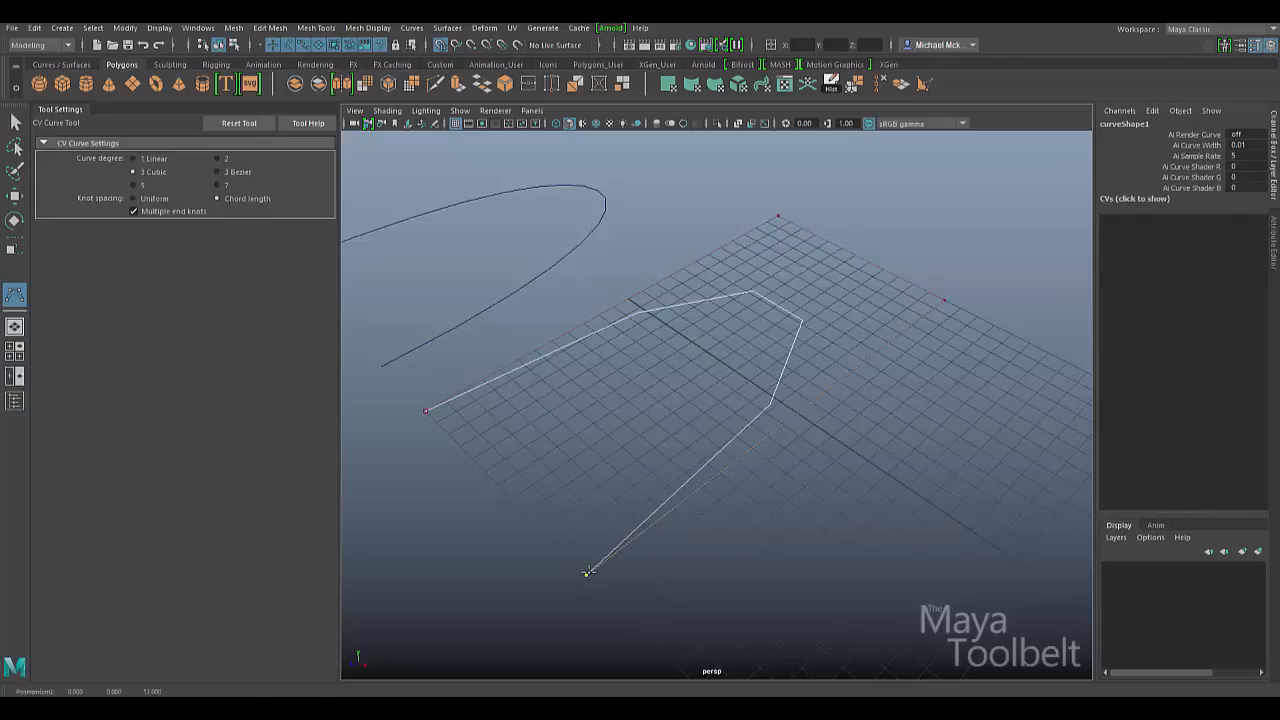
{"action": "key", "text": "w"}
- Nudge the Uniform curve aside and rename the new curve 'Chord'
{"action": "left_click_drag", "start_coordinate": [643, 283], "coordinate": [571, 253]}
{"action": "mouse_move", "coordinate": [620, 302]}
{"action": "left_mouse_down"}
{"action": "mouse_move", "coordinate": [848, 452]}
{"action": "mouse_move", "coordinate": [636, 303]}
{"action": "left_mouse_up"}
{"action": "key", "text": "ctrl+z"}
{"action": "left_click", "coordinate": [768, 290]}
{"action": "left_click", "coordinate": [1143, 124]}
{"action": "double_click", "coordinate": [1142, 122]}
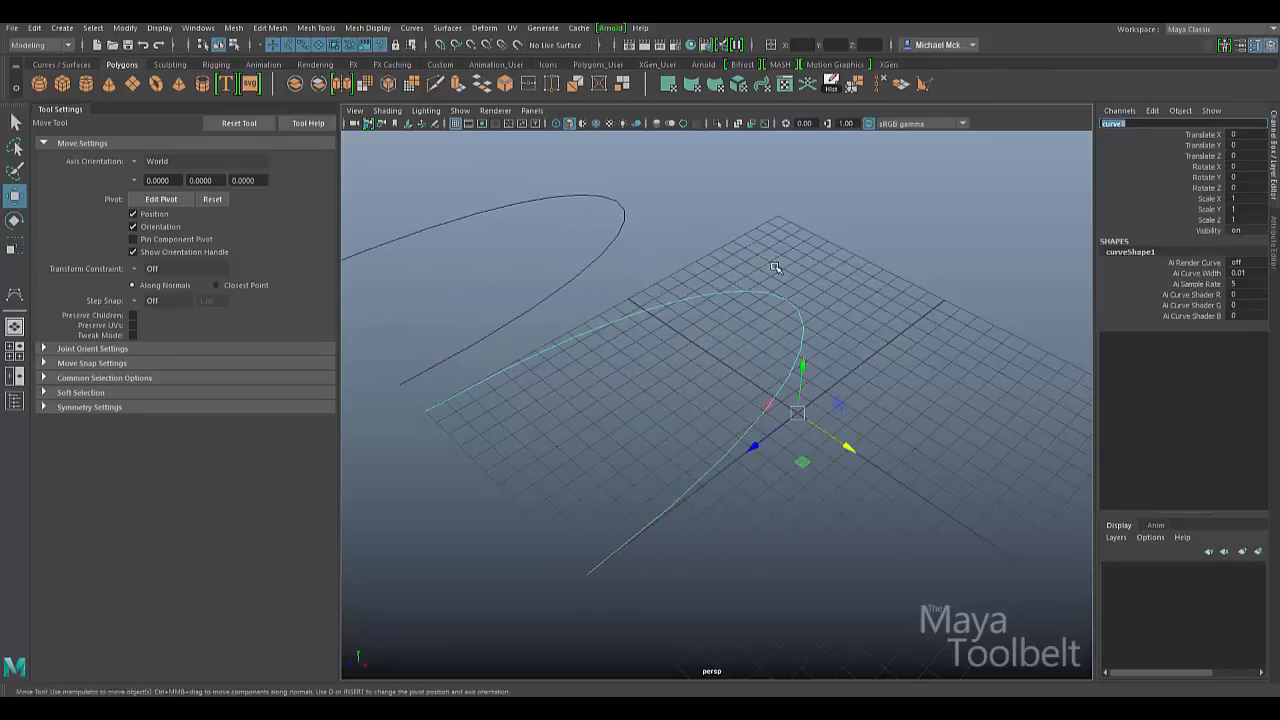
{"action": "type", "text": "Chord"}
{"action": "key", "text": "Return"}
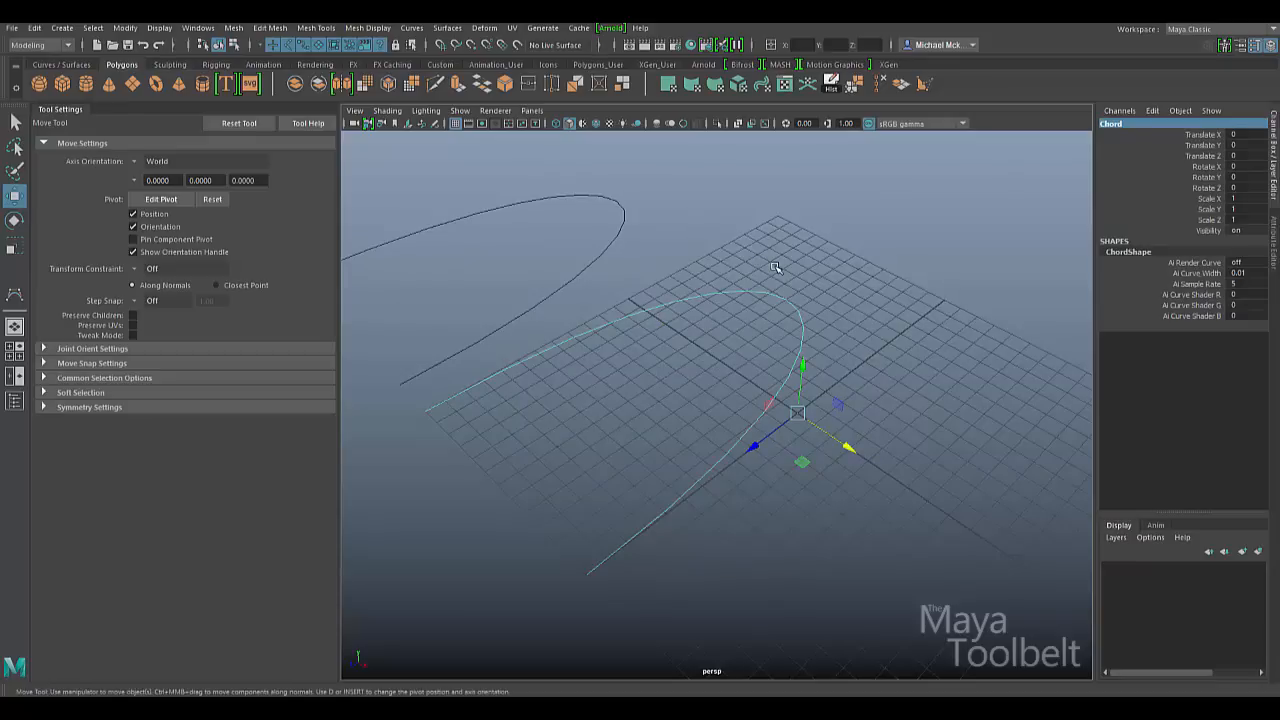
- Select the Uniform curve and open its Attribute Editor with Ctrl+A
{"action": "left_click_drag", "start_coordinate": [650, 262], "coordinate": [598, 240]}
{"action": "left_click_drag", "start_coordinate": [700, 239], "coordinate": [725, 322]}
{"action": "left_click_drag", "start_coordinate": [726, 242], "coordinate": [563, 224]}
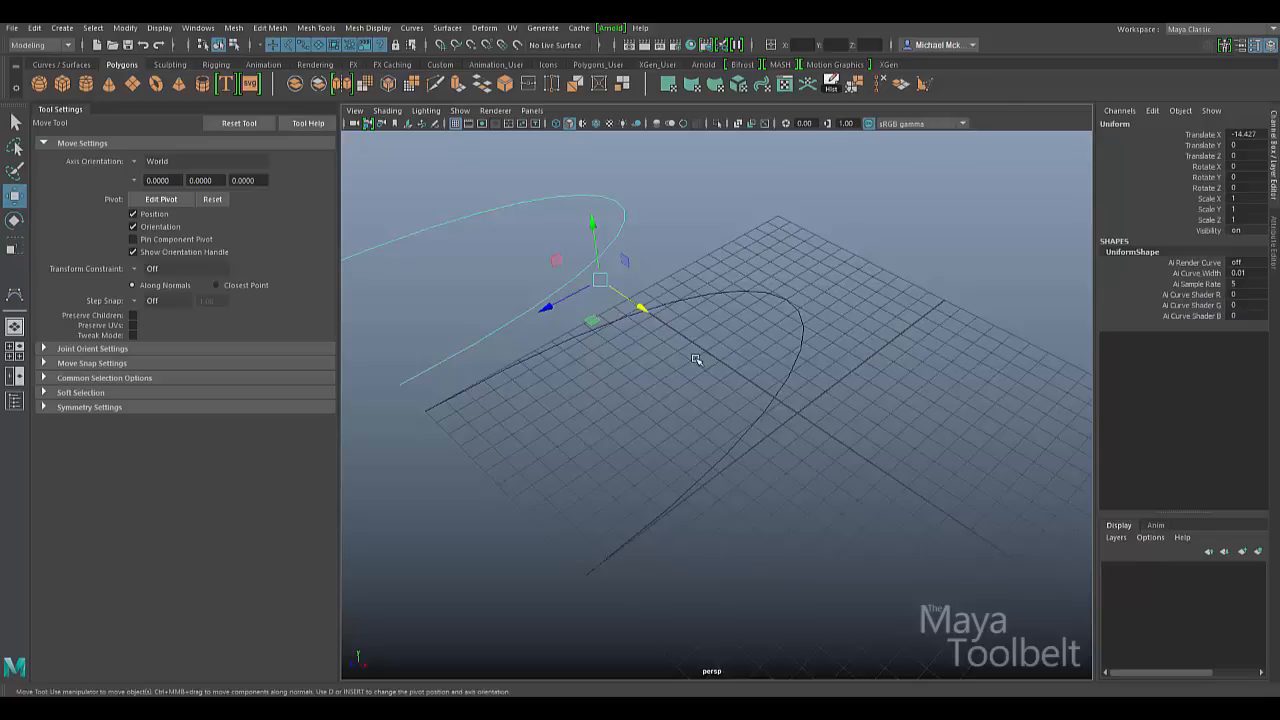
{"action": "key", "text": "ctrl+a"}
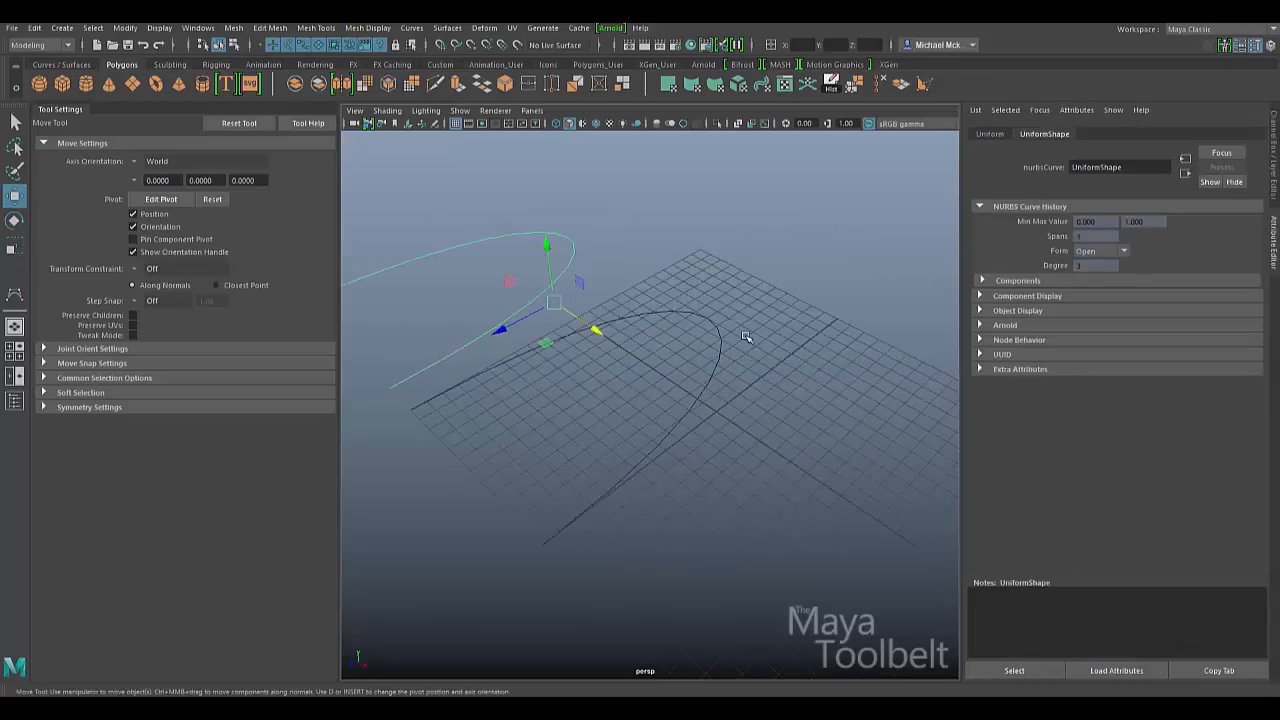
- Alternate between the Uniform and Chord curves to compare ranges: 0 to 1 versus 0 to 20
{"action": "left_click_drag", "start_coordinate": [651, 336], "coordinate": [777, 306], "text": "alt"}
{"action": "left_click", "coordinate": [778, 311]}
{"action": "left_click", "coordinate": [630, 273]}
{"action": "left_click", "coordinate": [778, 312]}
{"action": "left_click", "coordinate": [620, 261]}
{"action": "left_click_drag", "start_coordinate": [735, 238], "coordinate": [780, 358]}
{"action": "left_click_drag", "start_coordinate": [734, 226], "coordinate": [625, 263]}
{"action": "left_click_drag", "start_coordinate": [712, 222], "coordinate": [778, 382]}
{"action": "left_click_drag", "start_coordinate": [735, 245], "coordinate": [532, 292]}
{"action": "left_click_drag", "start_coordinate": [708, 245], "coordinate": [582, 298]}
{"action": "left_click_drag", "start_coordinate": [727, 267], "coordinate": [746, 402]}
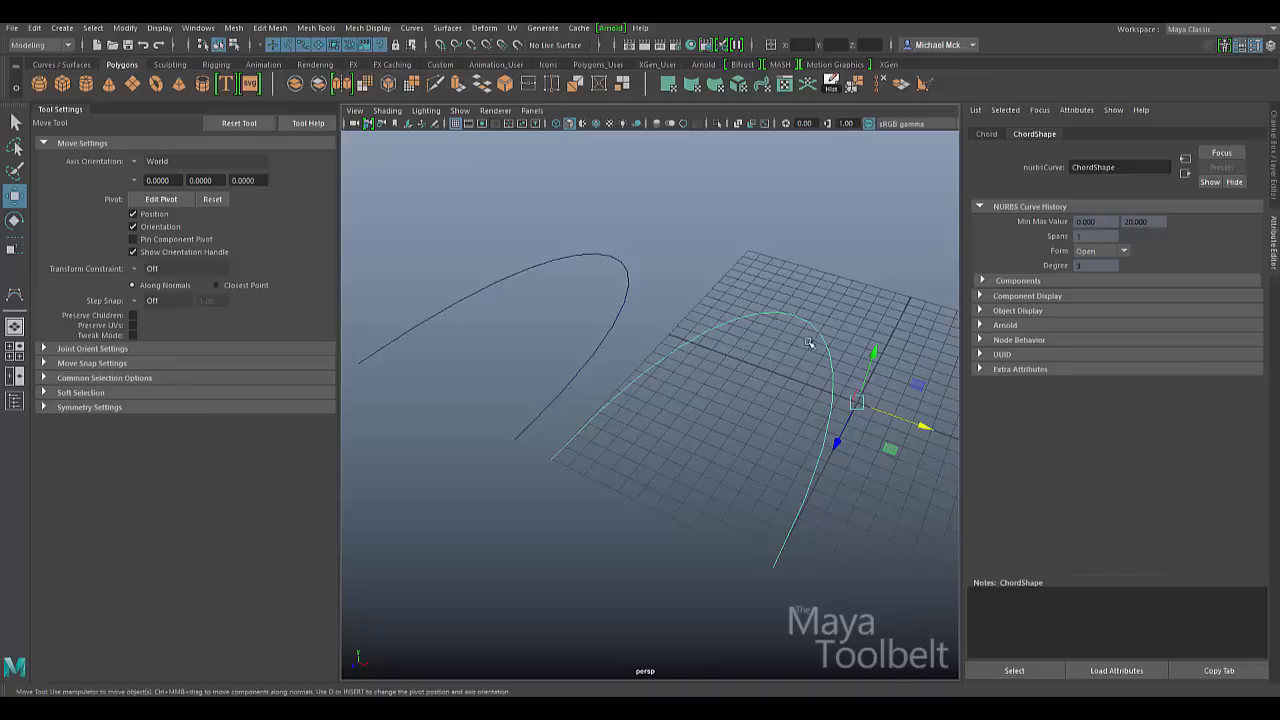
{"action": "left_click_drag", "start_coordinate": [640, 275], "coordinate": [566, 294]}
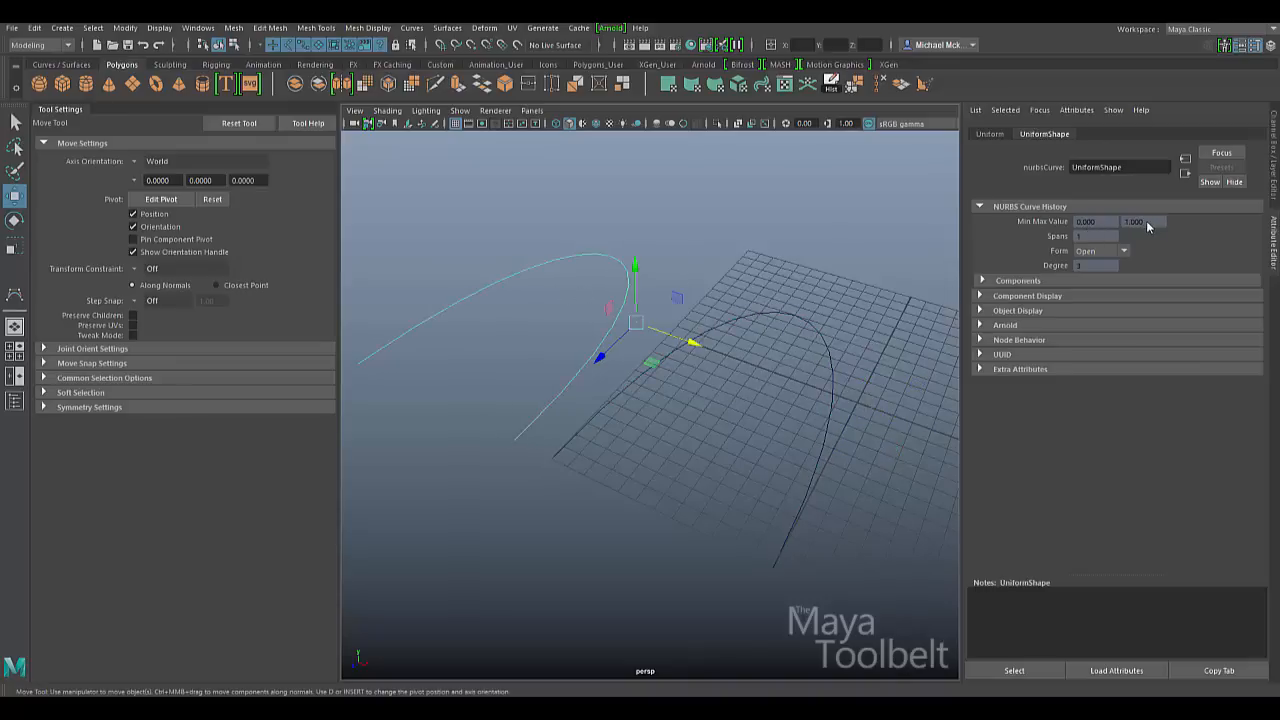
{"action": "left_click", "coordinate": [652, 245]}
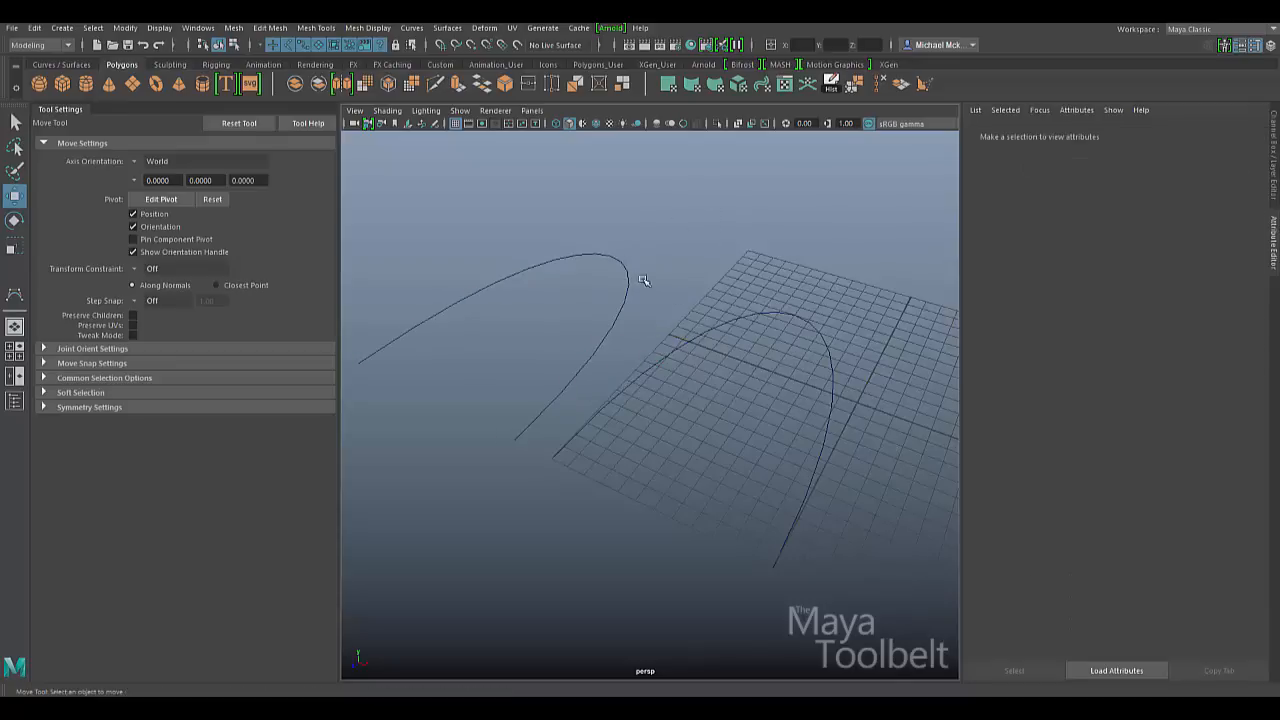
- Toggle between the Uniform and Chord curves to compare their Min Max Values
{"action": "left_click", "coordinate": [631, 270]}
{"action": "left_click_drag", "start_coordinate": [767, 294], "coordinate": [782, 359]}
{"action": "left_click", "coordinate": [628, 288]}
{"action": "left_click", "coordinate": [698, 334]}
{"action": "left_click", "coordinate": [629, 284]}
{"action": "left_click", "coordinate": [695, 337]}
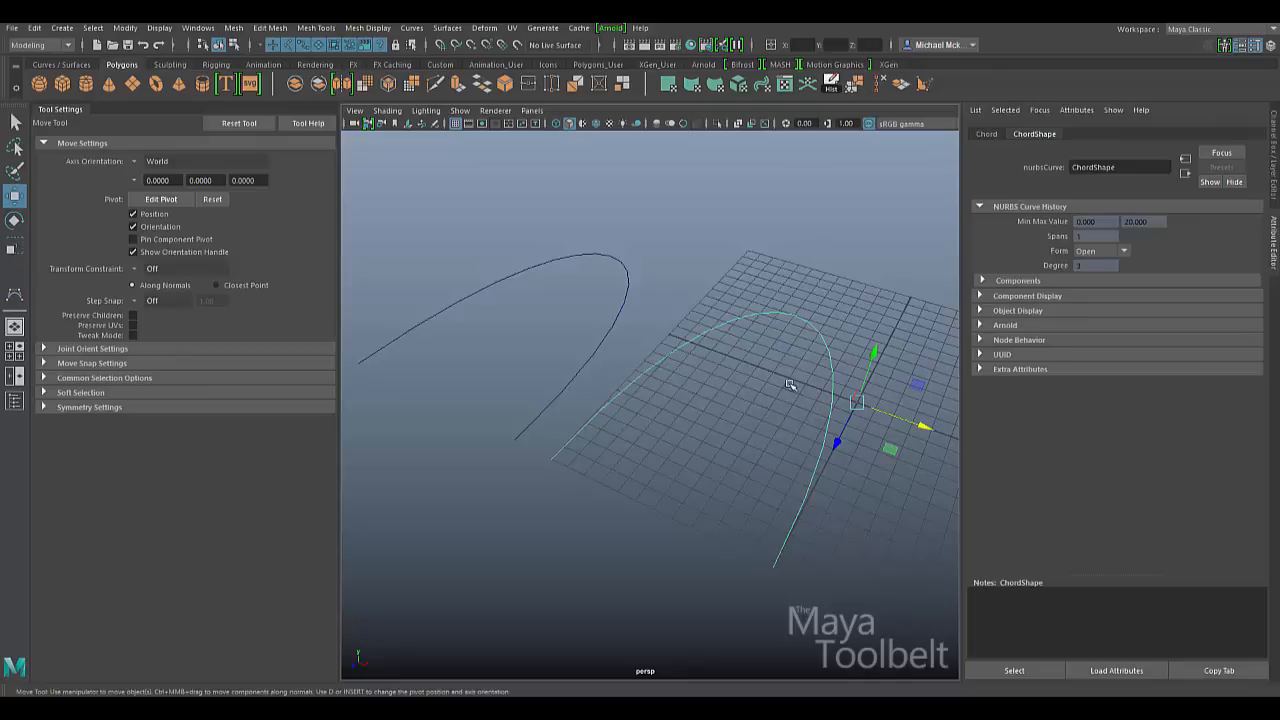
- Recheck each curve's range, then reactivate the CV Curve Tool with Y
{"action": "left_click", "coordinate": [537, 283]}
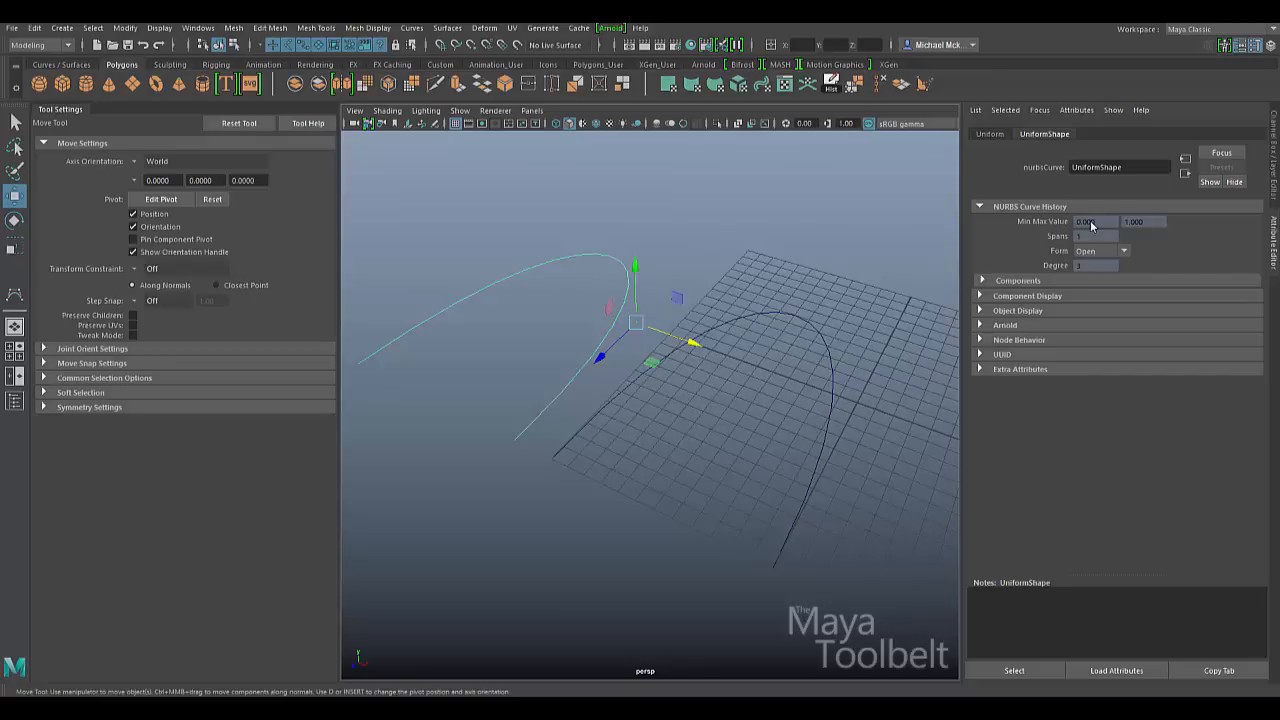
{"action": "left_click_drag", "start_coordinate": [864, 254], "coordinate": [777, 377]}
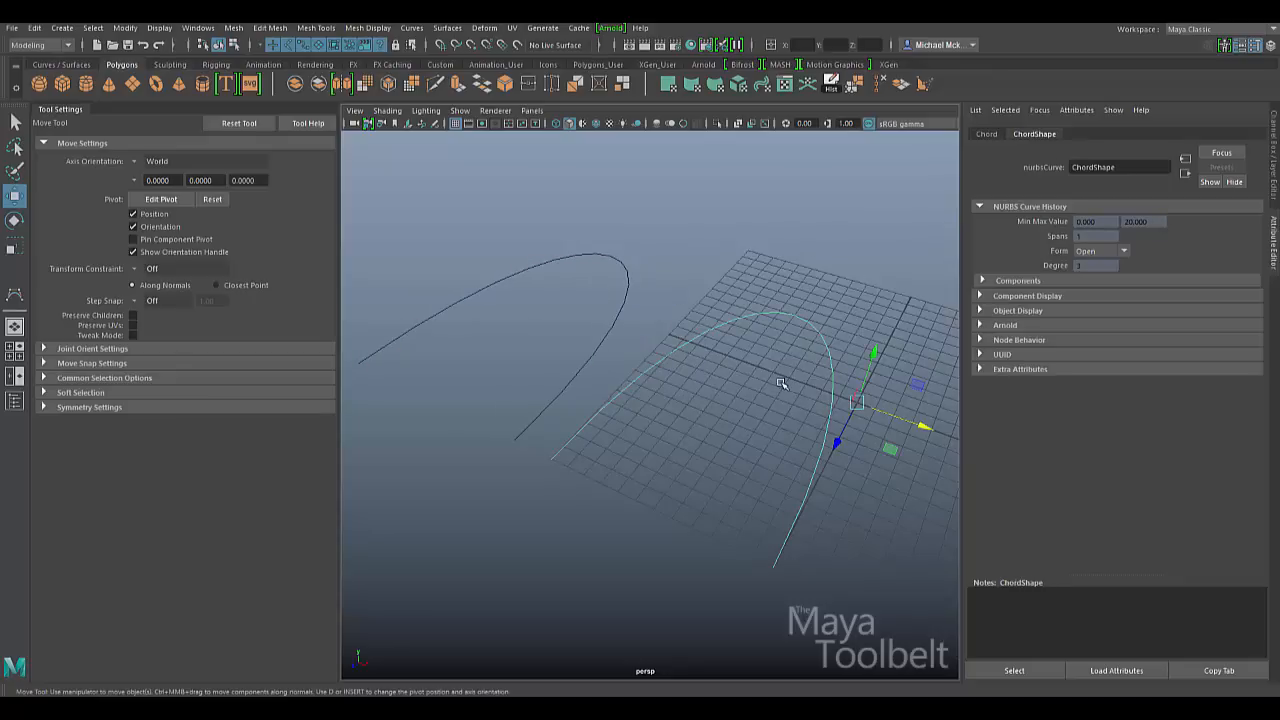
{"action": "left_click_drag", "start_coordinate": [694, 423], "coordinate": [600, 430], "text": "alt"}
{"action": "key", "text": "y"}
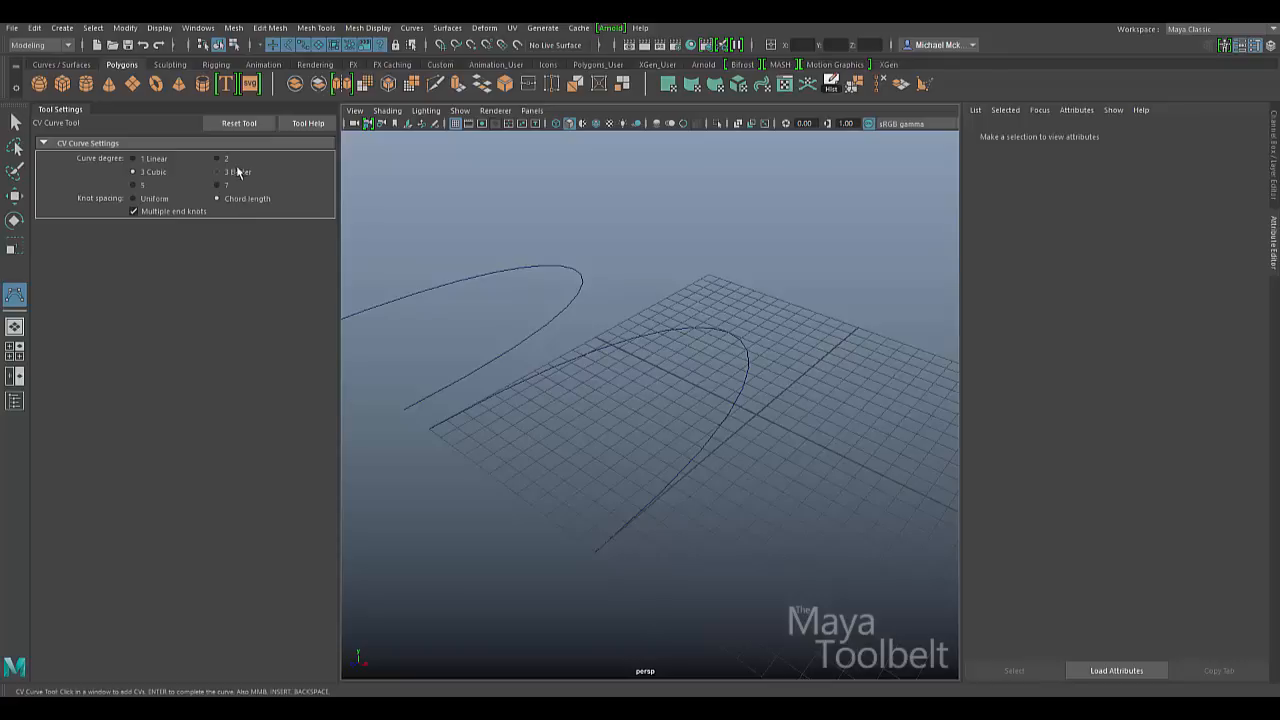
- Trace the Chord curve with a new grid-snapped four-CV chord-length cubic curve
{"action": "key", "text": "x"}
{"action": "mouse_move", "coordinate": [442, 432]}
{"action": "left_mouse_down"}
{"action": "mouse_move", "coordinate": [465, 435]}
{"action": "mouse_move", "coordinate": [451, 444]}
{"action": "mouse_move", "coordinate": [460, 453]}
{"action": "mouse_move", "coordinate": [452, 445]}
{"action": "left_mouse_up"}
{"action": "left_click", "coordinate": [709, 273]}
{"action": "left_click", "coordinate": [857, 328]}
{"action": "left_click_drag", "start_coordinate": [580, 535], "coordinate": [563, 530]}
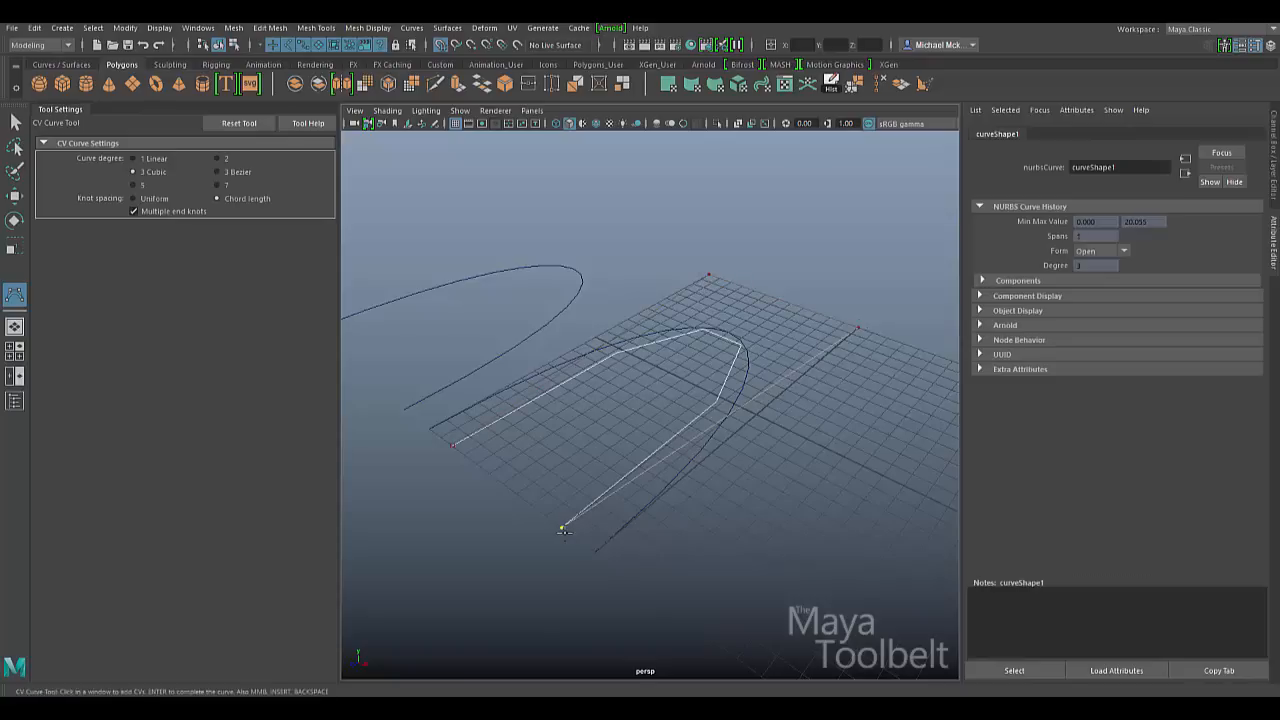
{"action": "key", "text": "Return"}
- Select the Chord and Uniform curves to compare them with the new curve
{"action": "key", "text": "w"}
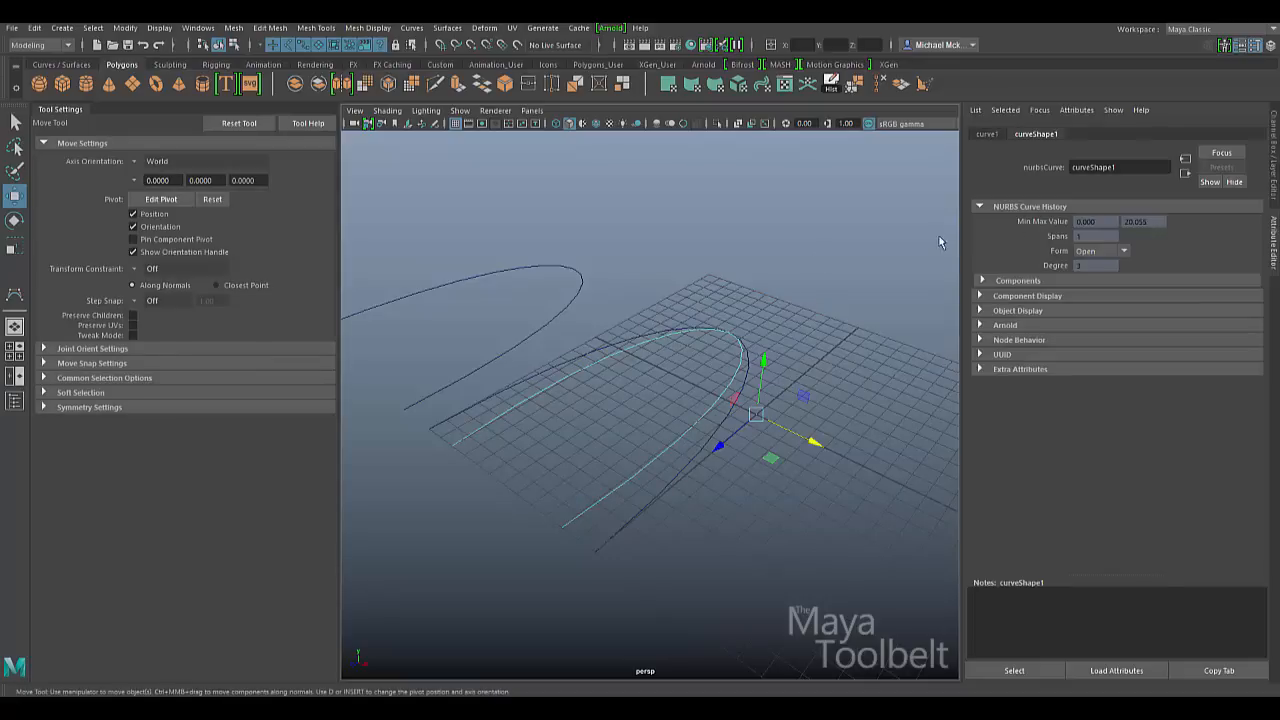
{"action": "left_click", "coordinate": [692, 456]}
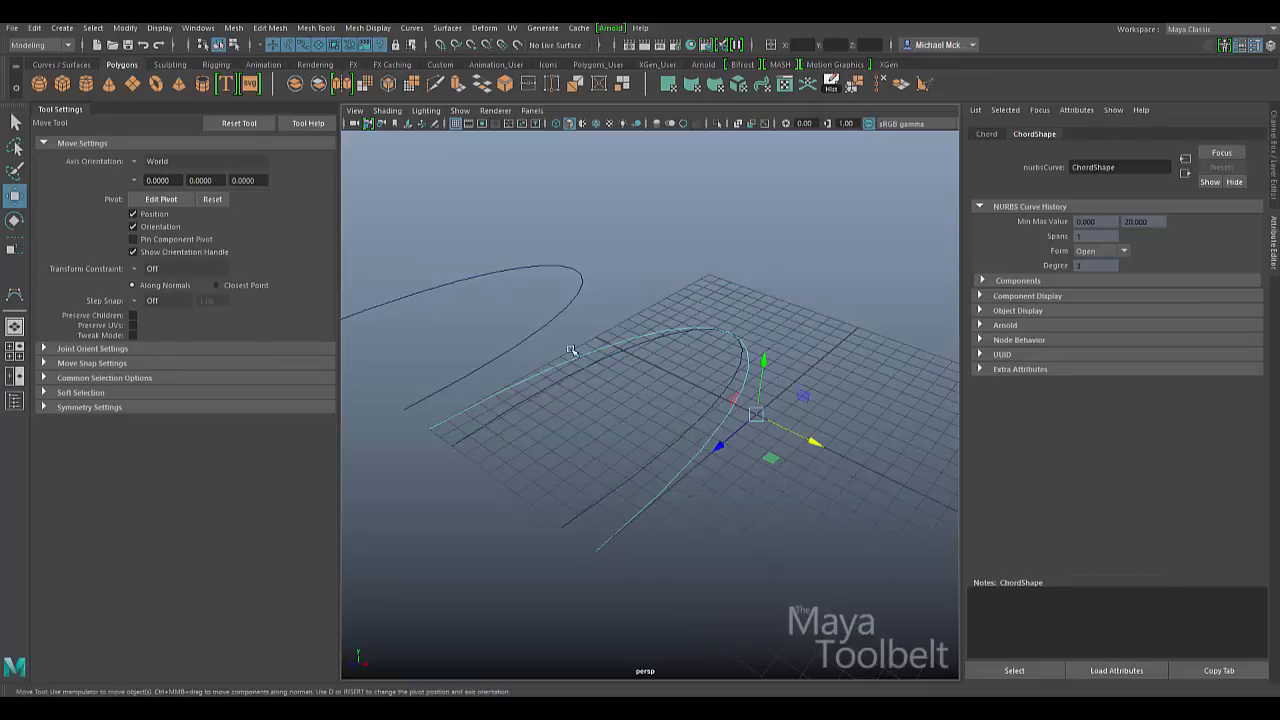
{"action": "left_click", "coordinate": [566, 305]}
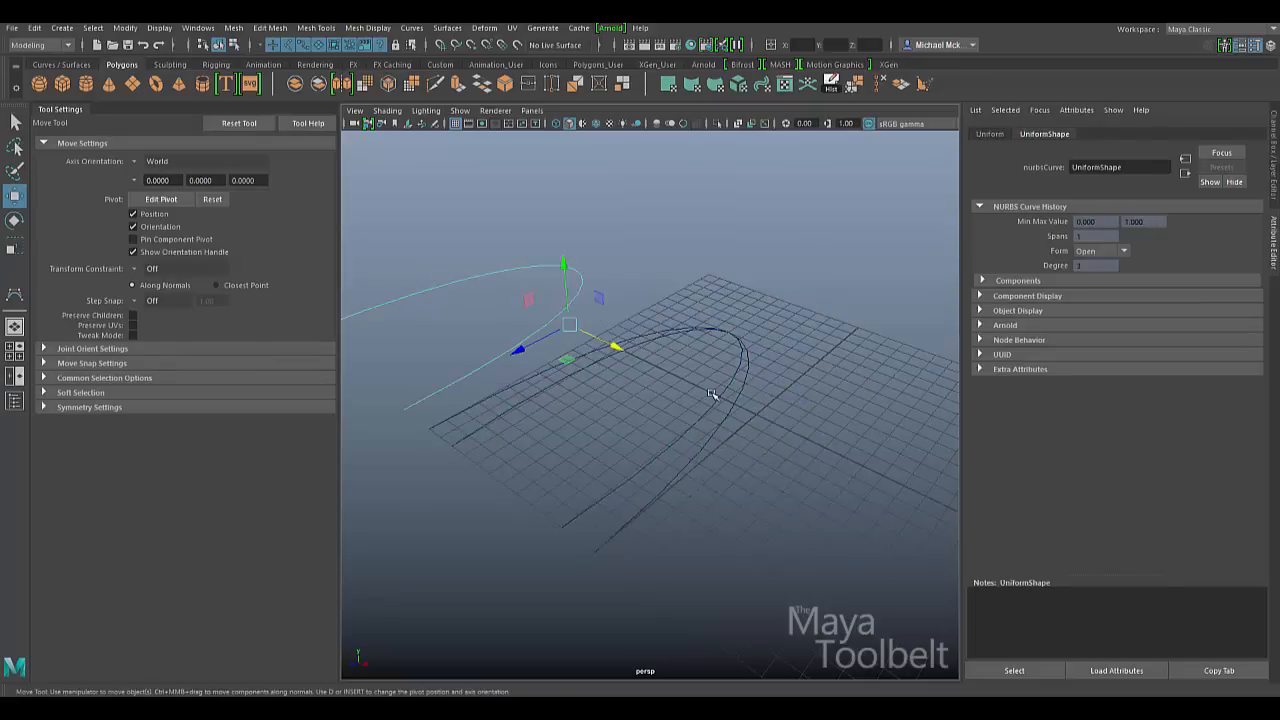
- Draw a grid-snapped four-CV uniform cubic curve, curve2, on the same points
{"action": "key", "text": "y"}
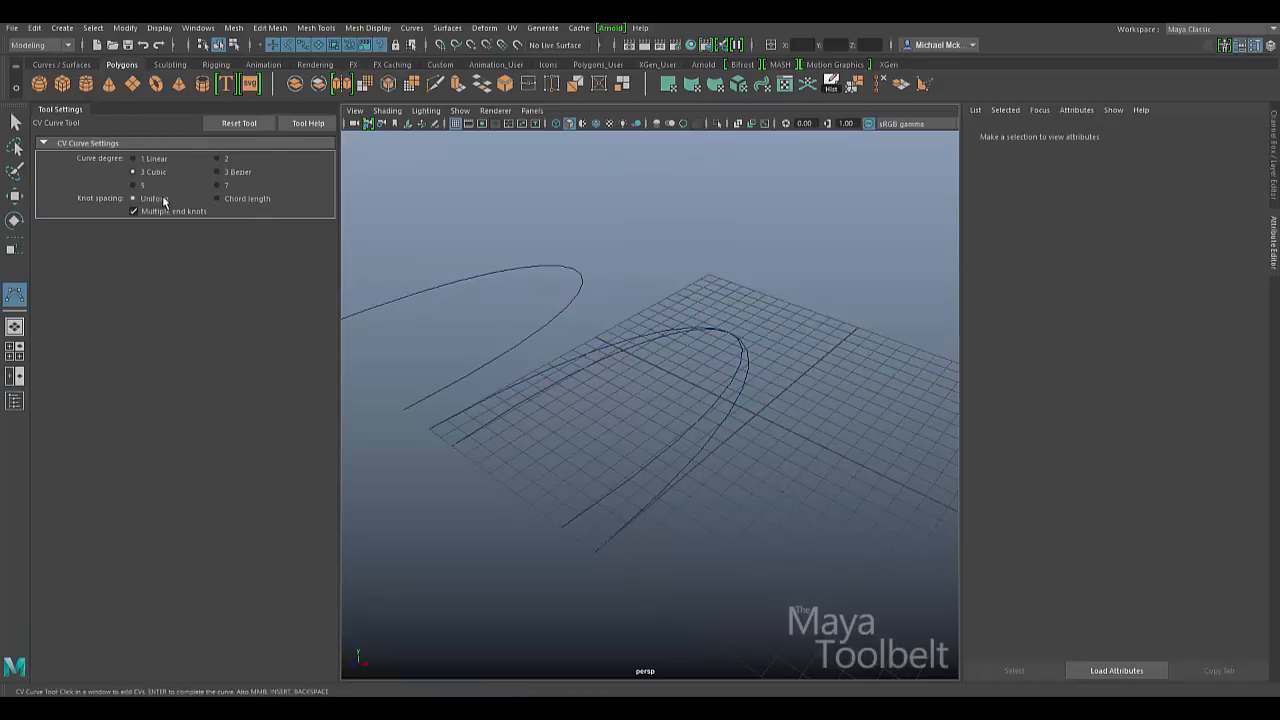
{"action": "key", "text": "x"}
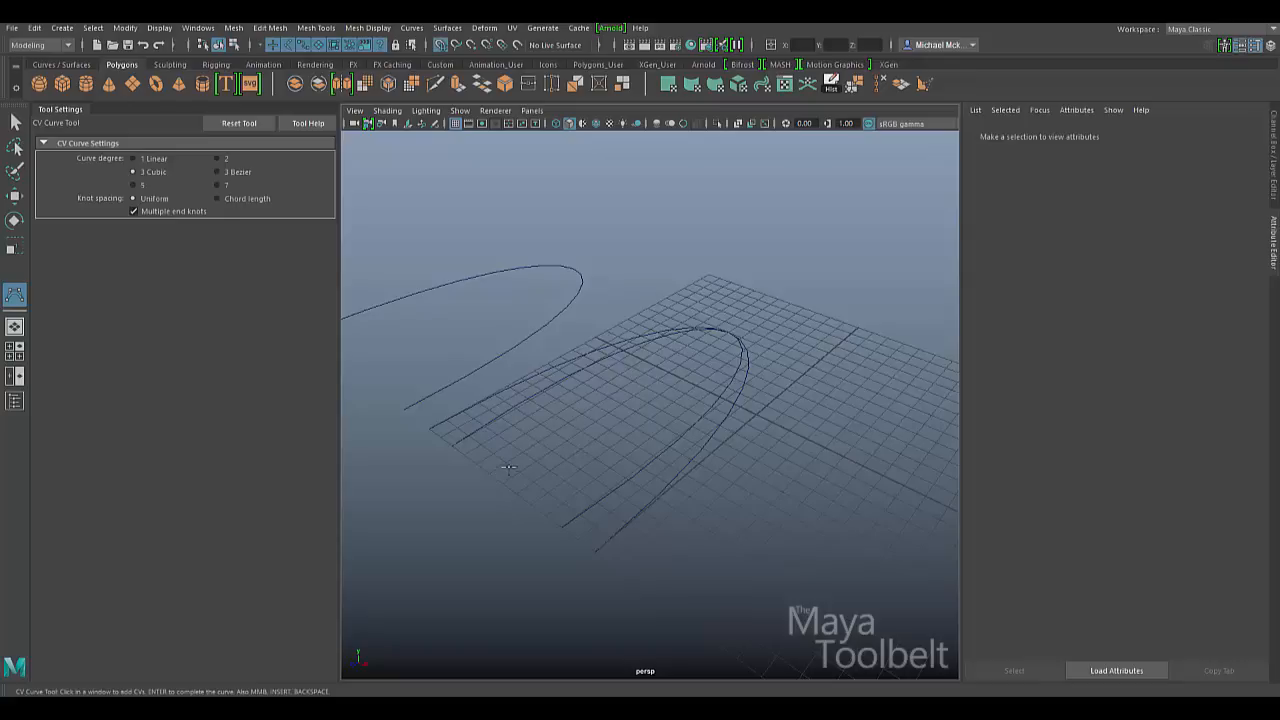
{"action": "left_click", "coordinate": [458, 448]}
{"action": "left_click", "coordinate": [709, 274]}
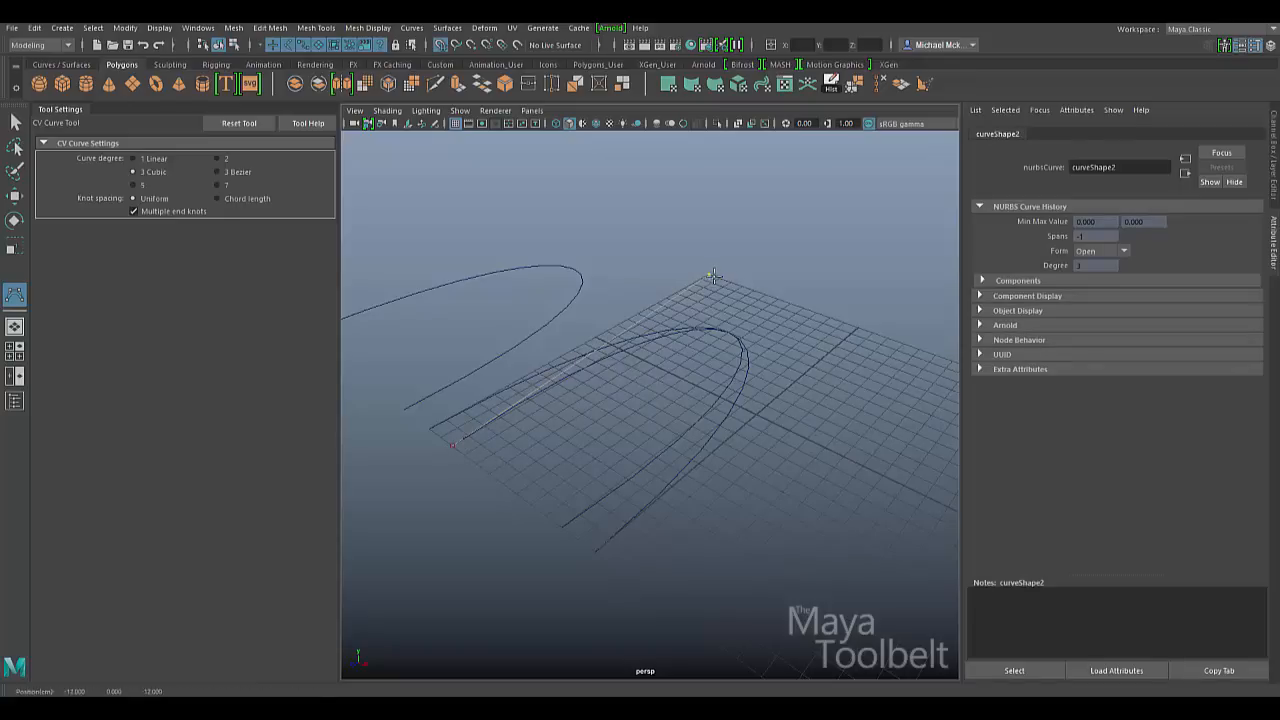
{"action": "left_click", "coordinate": [858, 330]}
{"action": "left_click", "coordinate": [563, 527]}
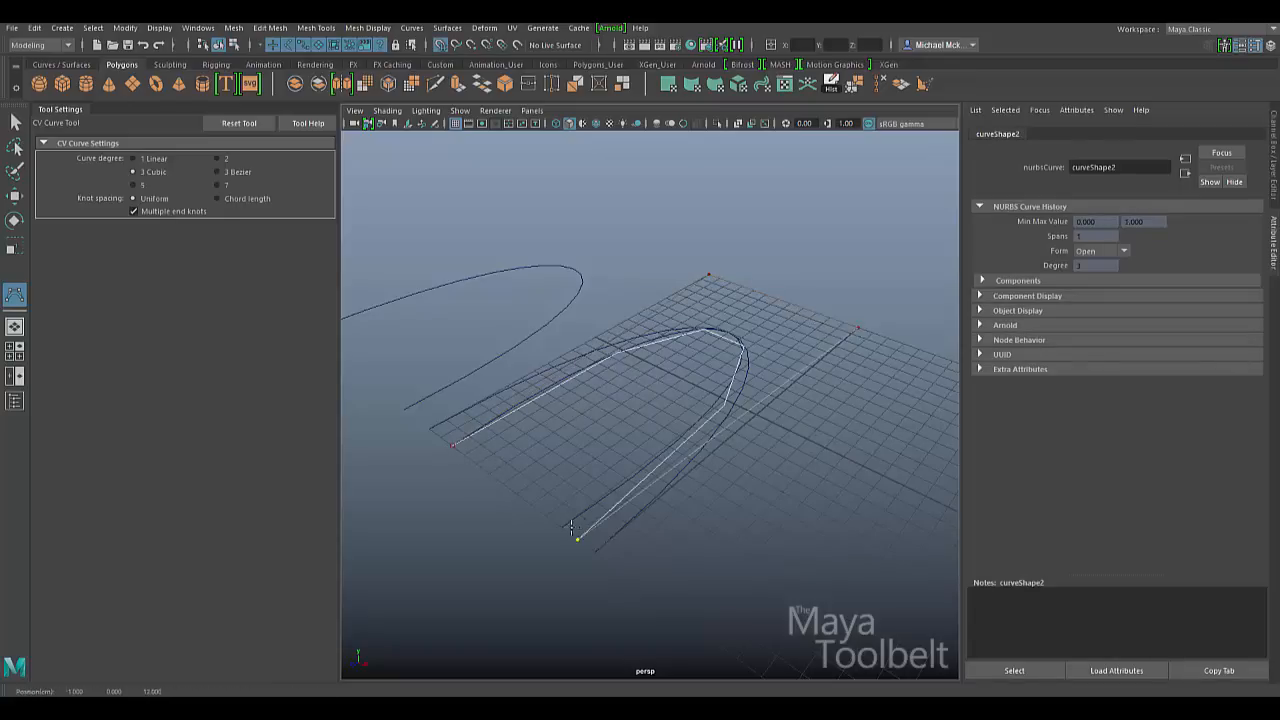
{"action": "key", "text": "Return"}
- Move curve2 to the lower right, then delete it and the Uniform curve
{"action": "key", "text": "w"}
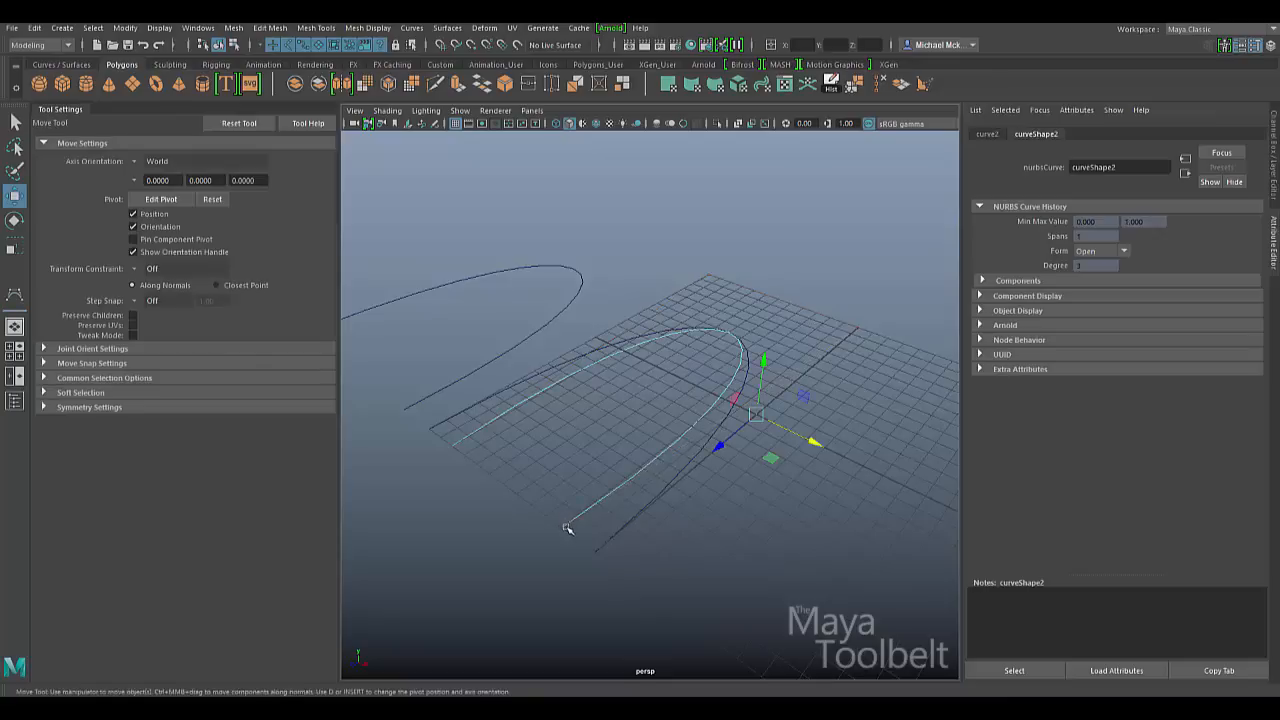
{"action": "left_click_drag", "start_coordinate": [812, 438], "coordinate": [968, 515]}
{"action": "left_click_drag", "start_coordinate": [640, 296], "coordinate": [508, 292]}
{"action": "left_click_drag", "start_coordinate": [817, 355], "coordinate": [836, 432]}
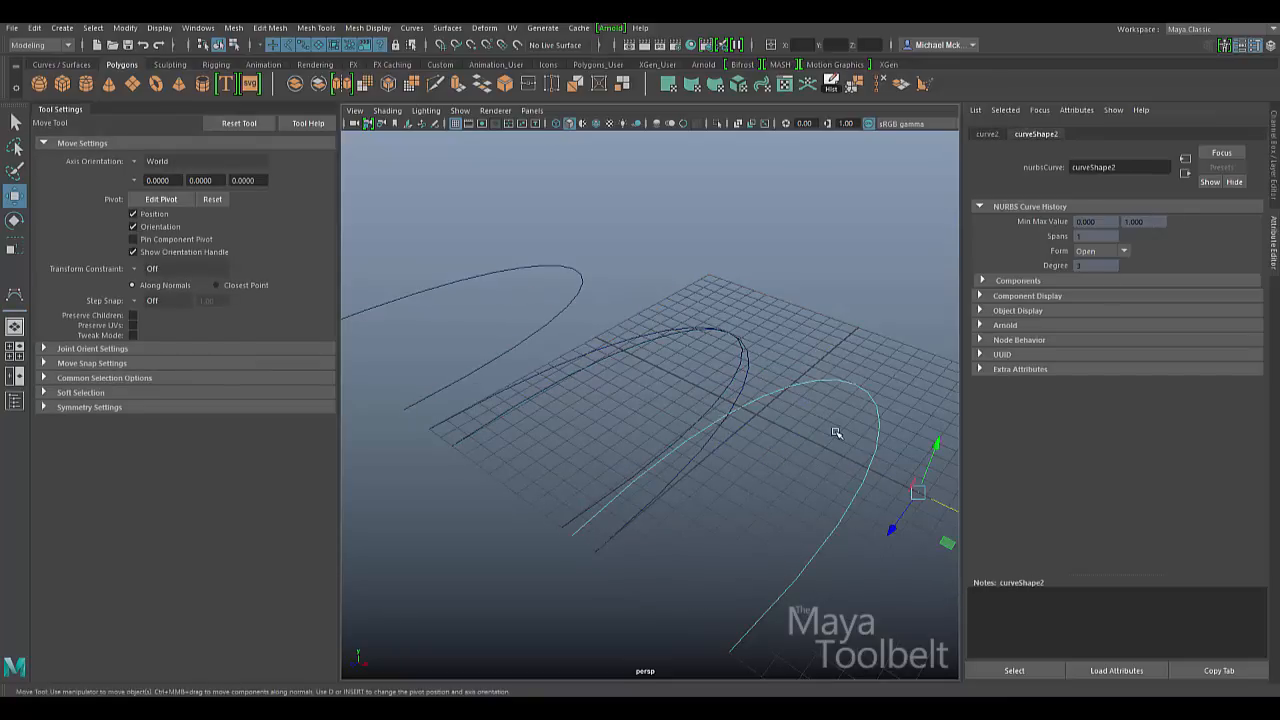
{"action": "key", "text": "Delete"}
{"action": "left_click", "coordinate": [580, 275]}
{"action": "key", "text": "Delete"}
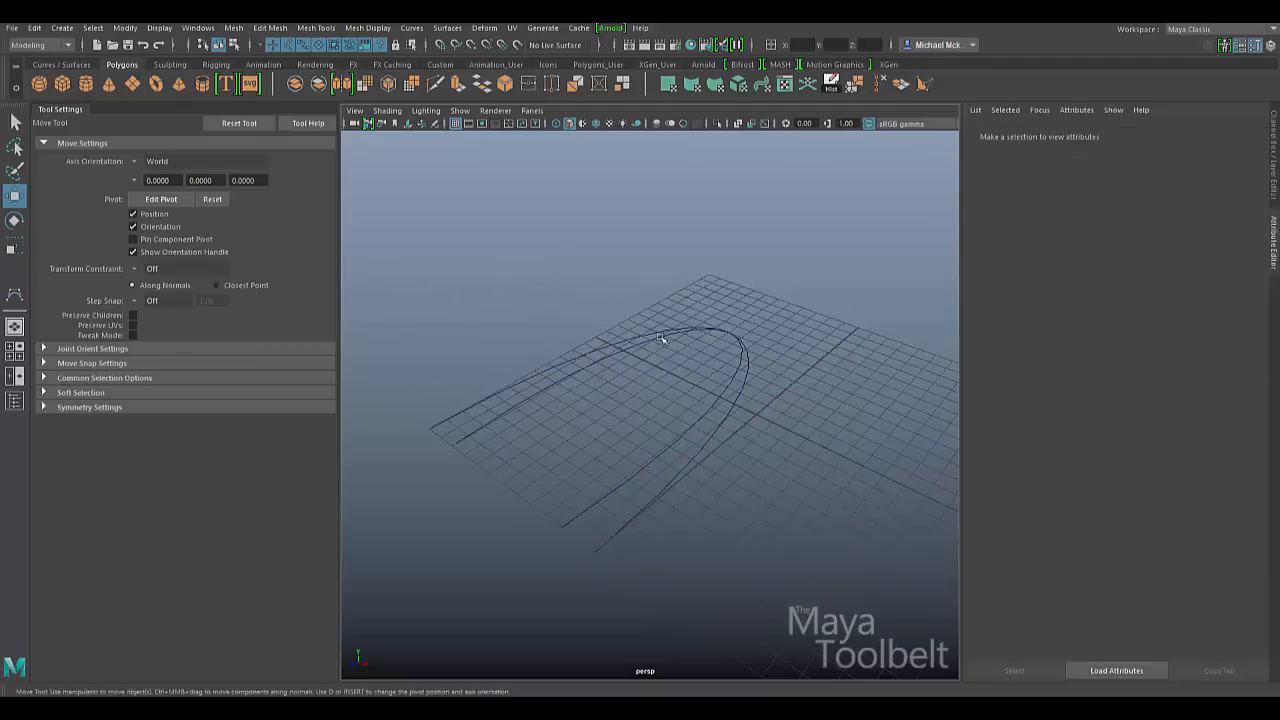
- Delete the traced curve1, select the Chord curve, and pick the CV Curve Tool again
{"action": "left_click", "coordinate": [662, 336]}
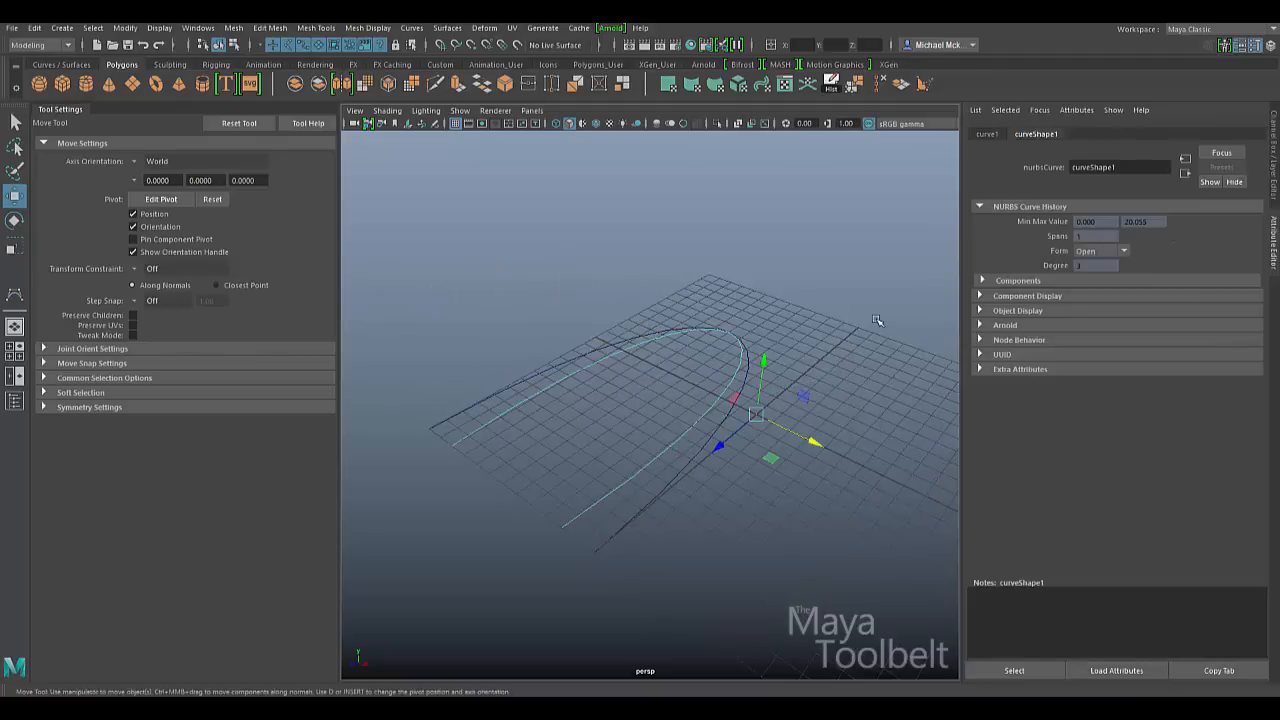
{"action": "key", "text": "Delete"}
{"action": "left_click", "coordinate": [685, 397]}
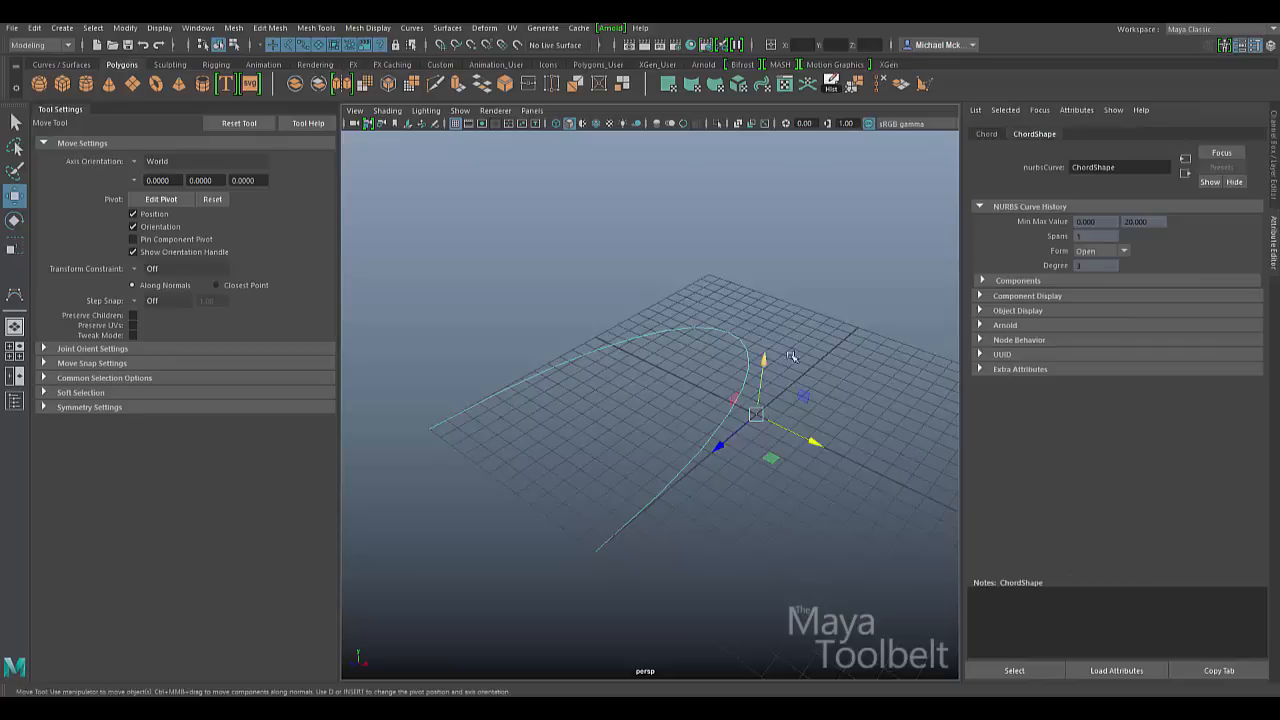
{"action": "left_click", "coordinate": [15, 294]}
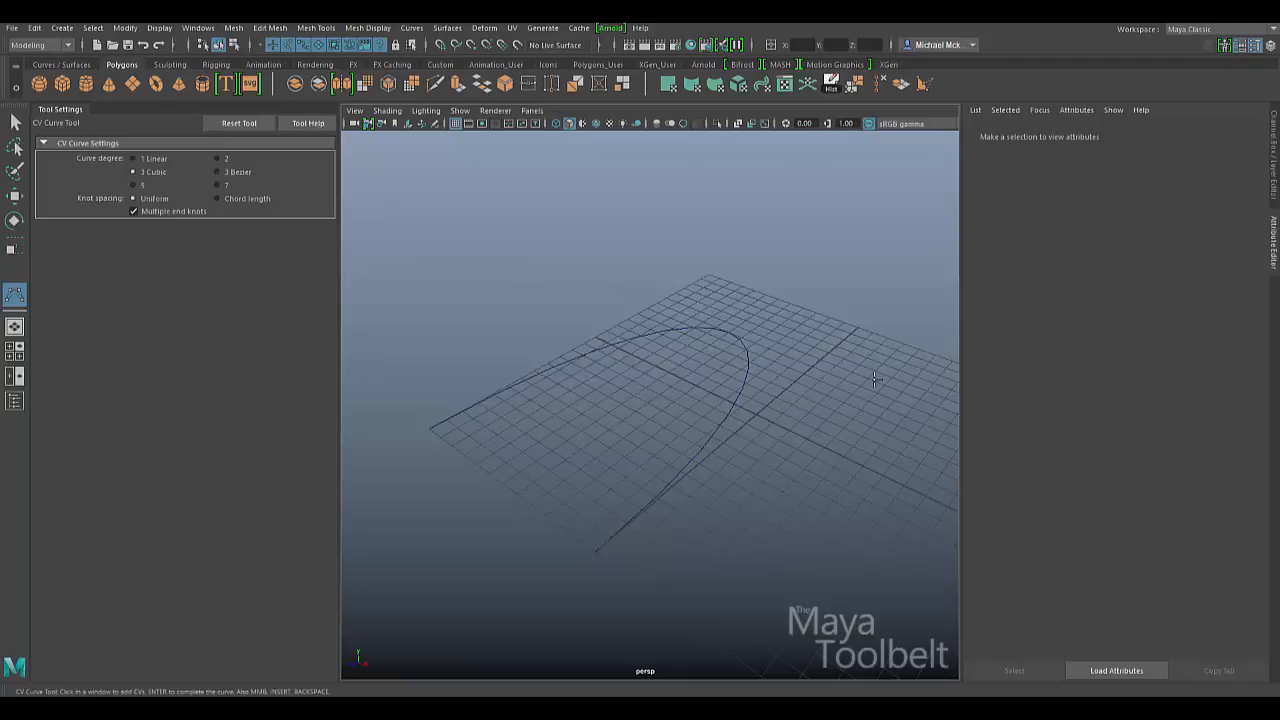
- Open the Surfaces menu and close it without choosing a command
{"action": "left_click", "coordinate": [447, 28]}
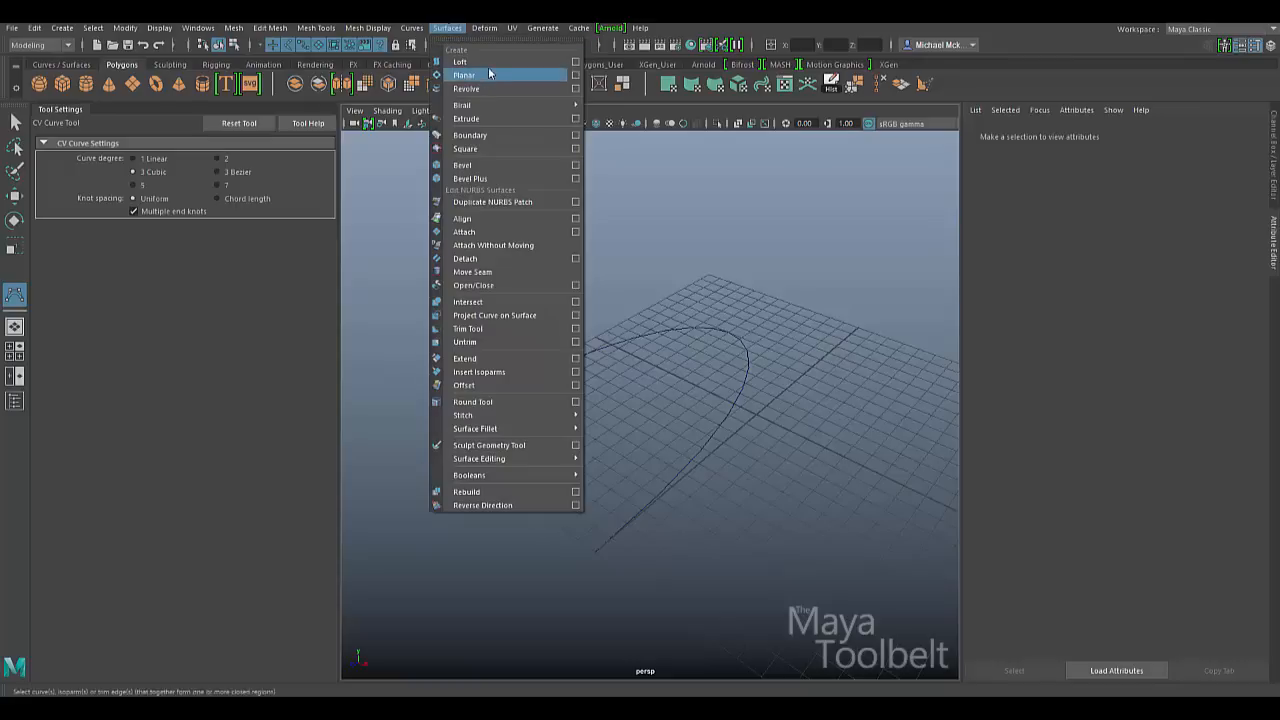
{"action": "left_click", "coordinate": [751, 277]}
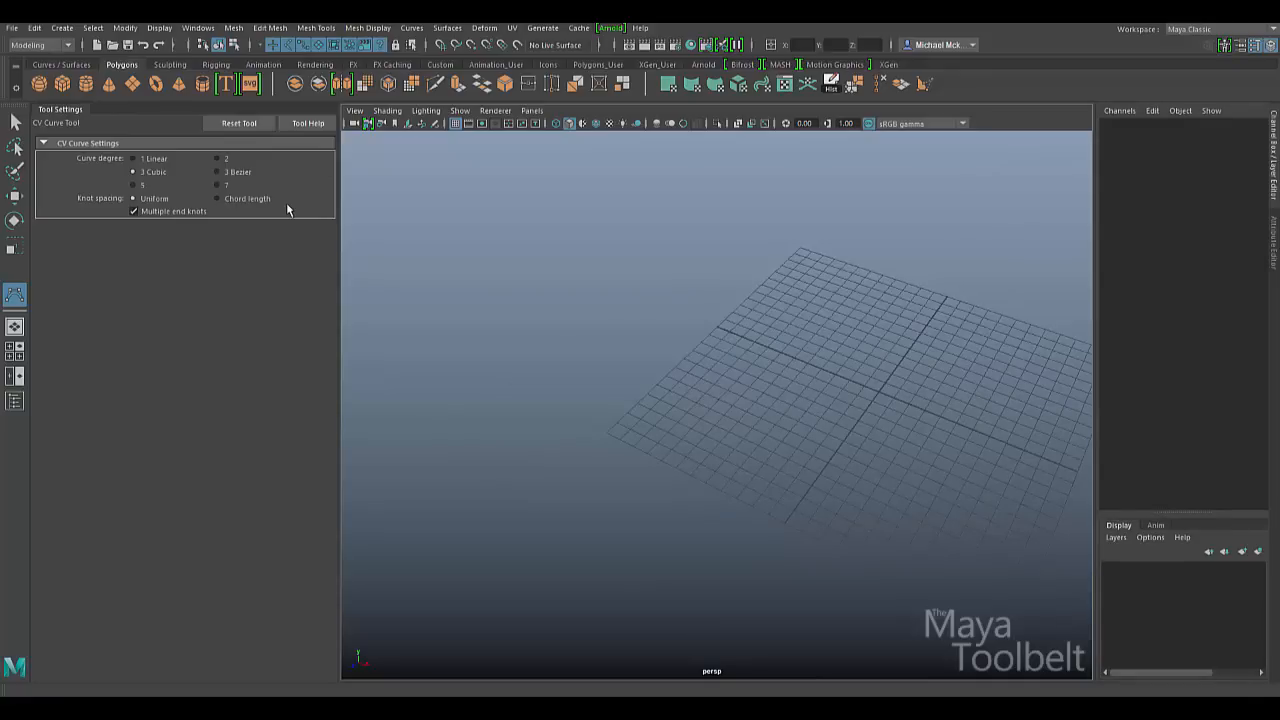
{"action": "left_click", "coordinate": [248, 203]}
{"action": "left_click", "coordinate": [161, 201]}
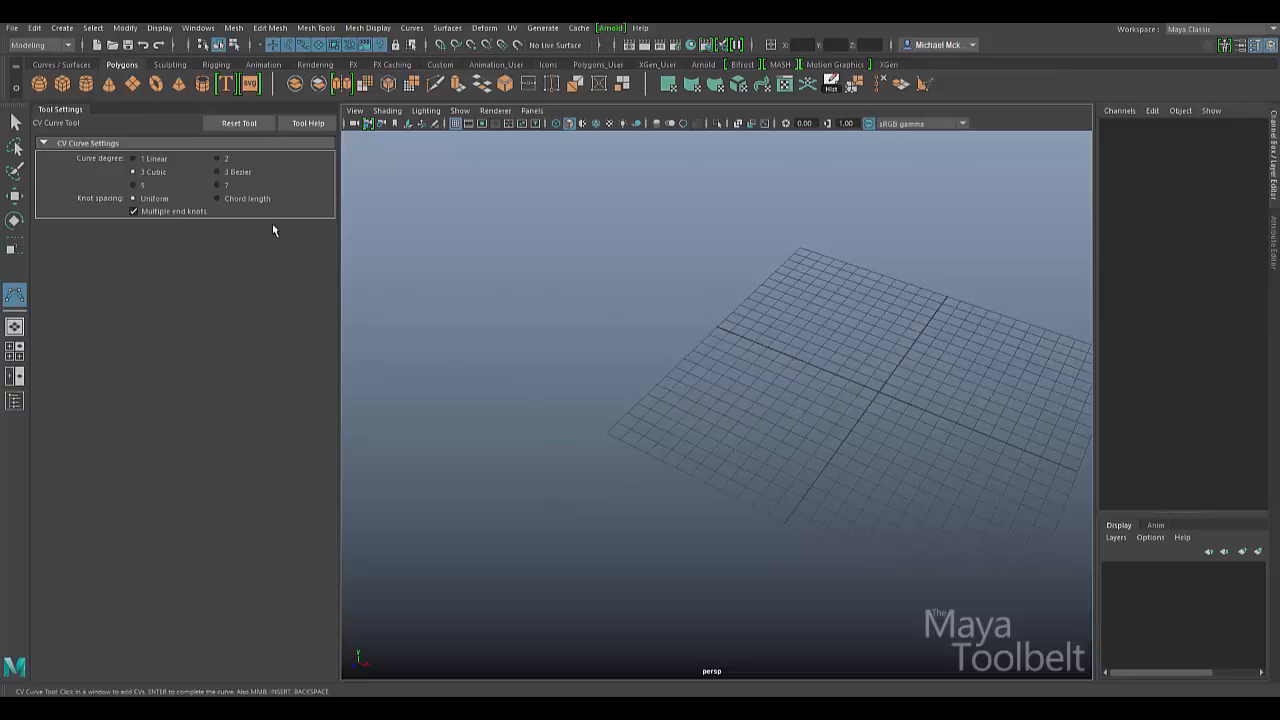
{"action": "key", "text": "q"}
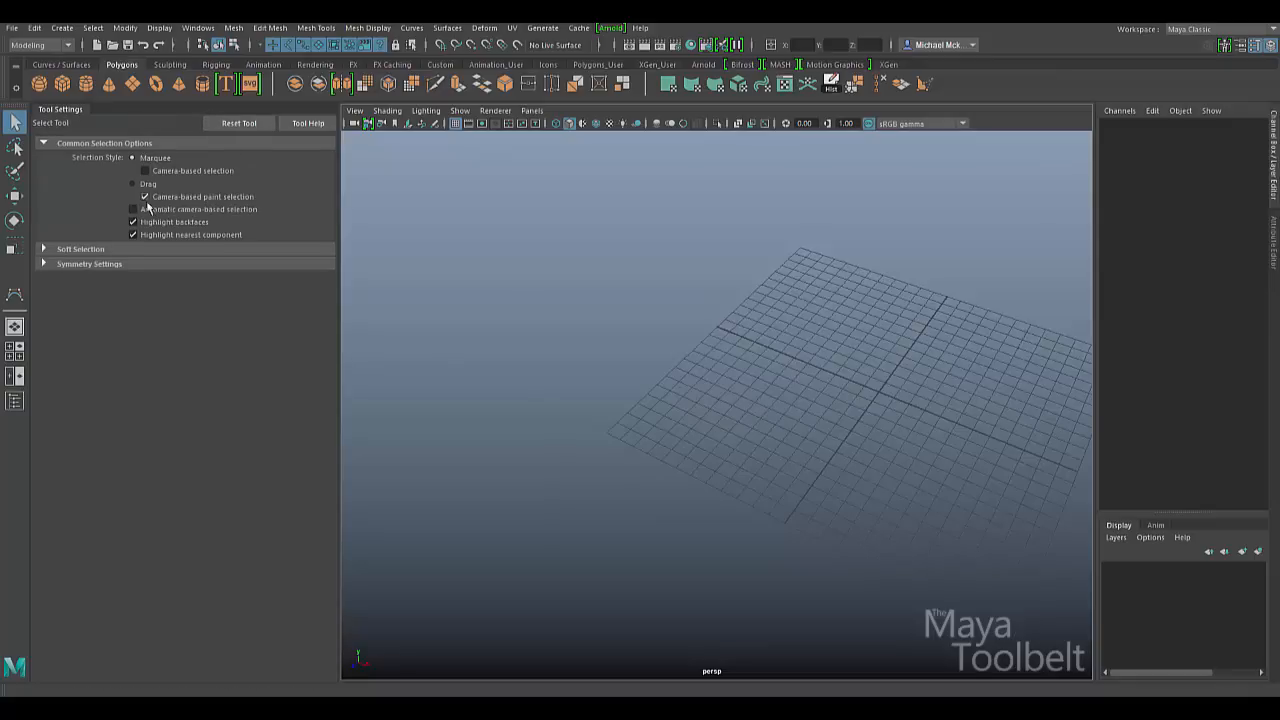
{"action": "left_click", "coordinate": [15, 294]}
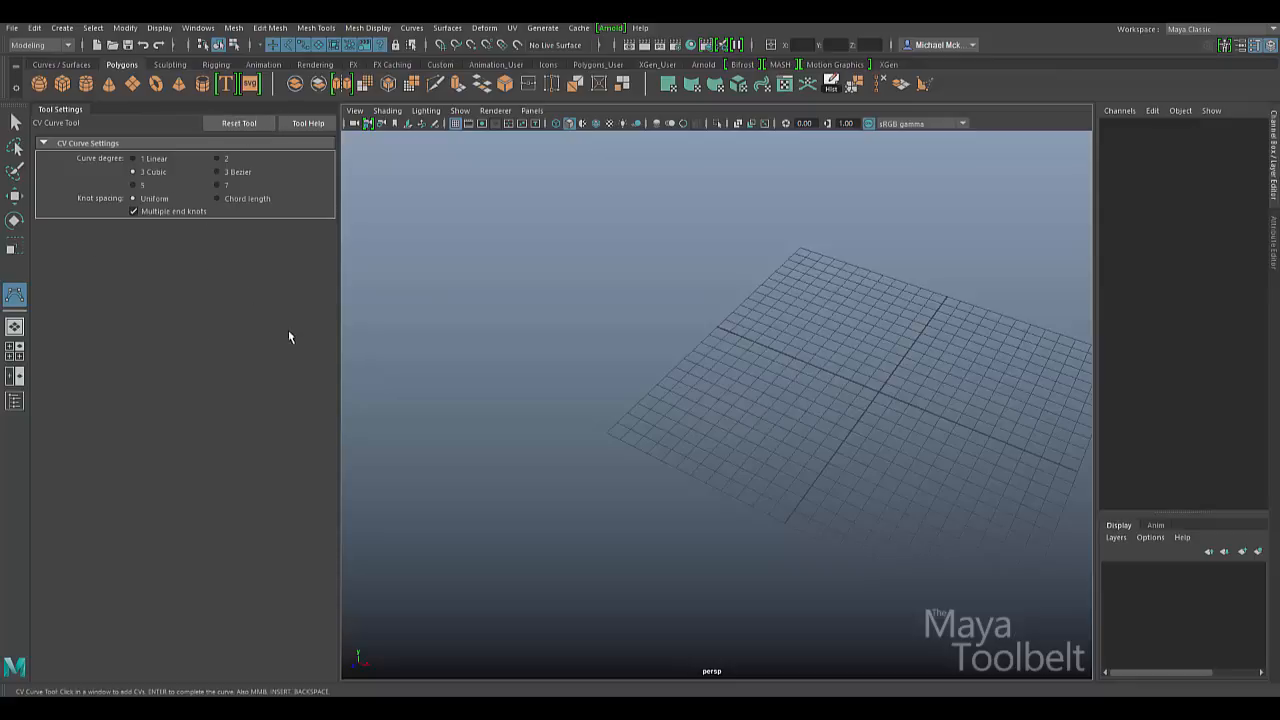
{"action": "left_click", "coordinate": [156, 158]}
{"action": "left_click", "coordinate": [154, 172]}
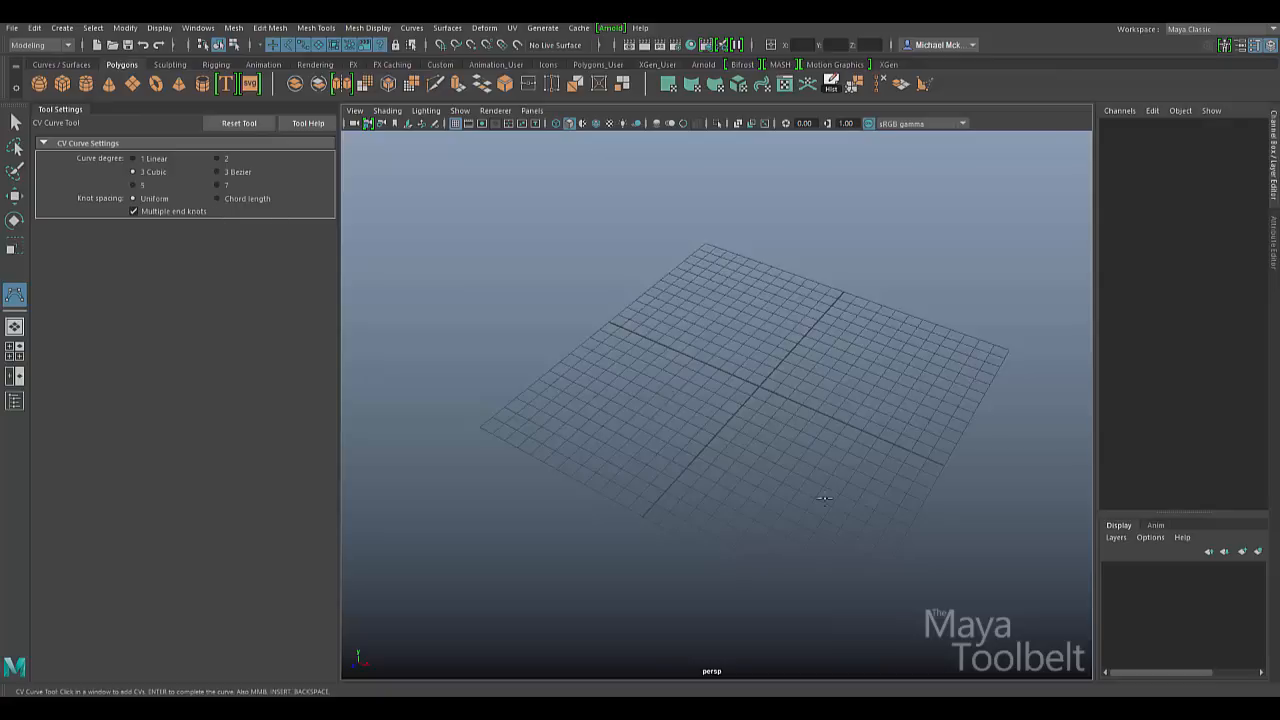
- Orbit to a front view and snap four CVs to grid corners forming an arch
{"action": "middle_click_drag", "start_coordinate": [773, 485], "coordinate": [757, 480], "text": "alt"}
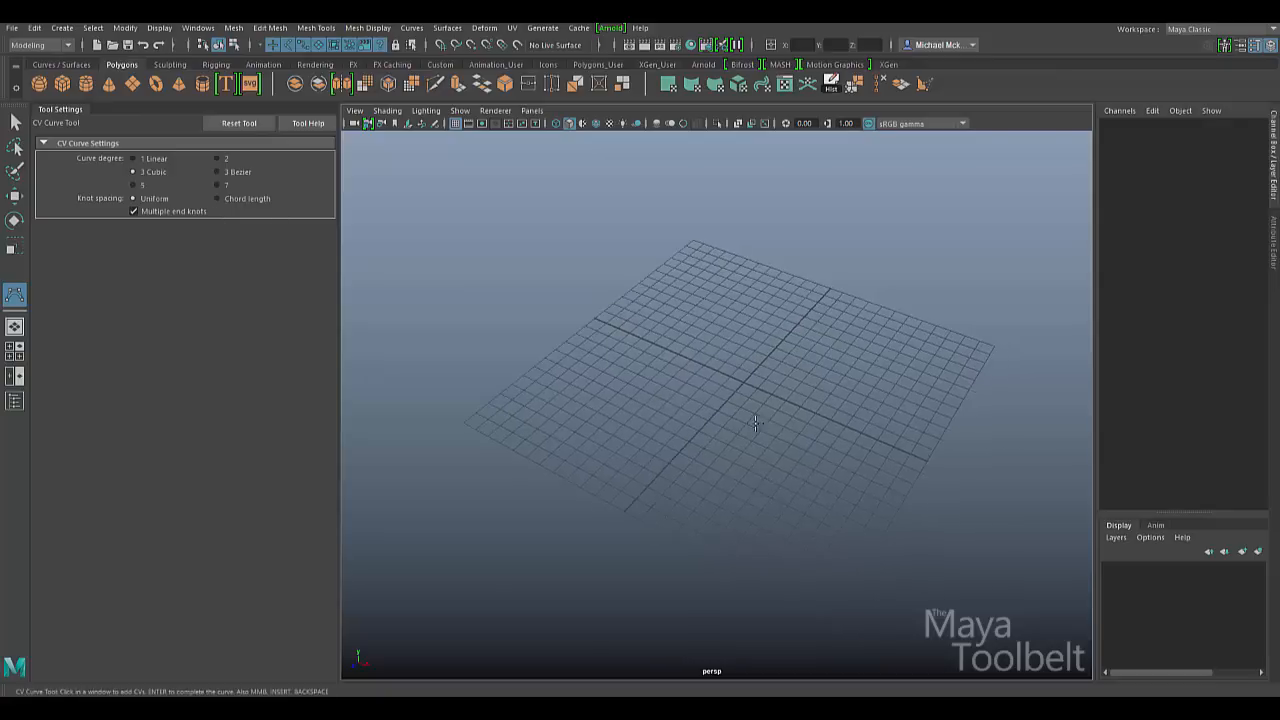
{"action": "left_click_drag", "start_coordinate": [739, 407], "coordinate": [514, 324], "text": "alt"}
{"action": "key", "text": "x"}
{"action": "left_click", "coordinate": [434, 372]}
{"action": "left_click", "coordinate": [470, 182]}
{"action": "left_click", "coordinate": [890, 190]}
{"action": "left_click", "coordinate": [904, 386]}
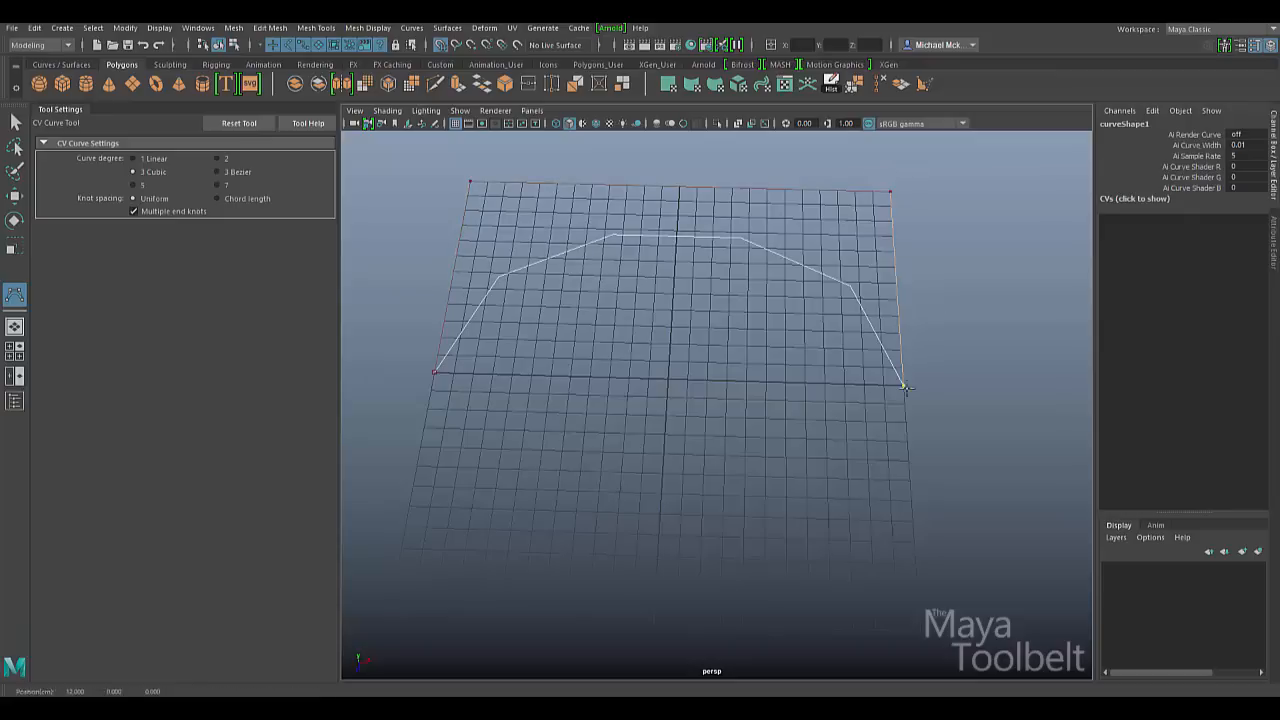
{"action": "key", "text": "Return"}
- Orbit around the finished arch and reselect the CV Curve Tool
{"action": "key", "text": "w"}
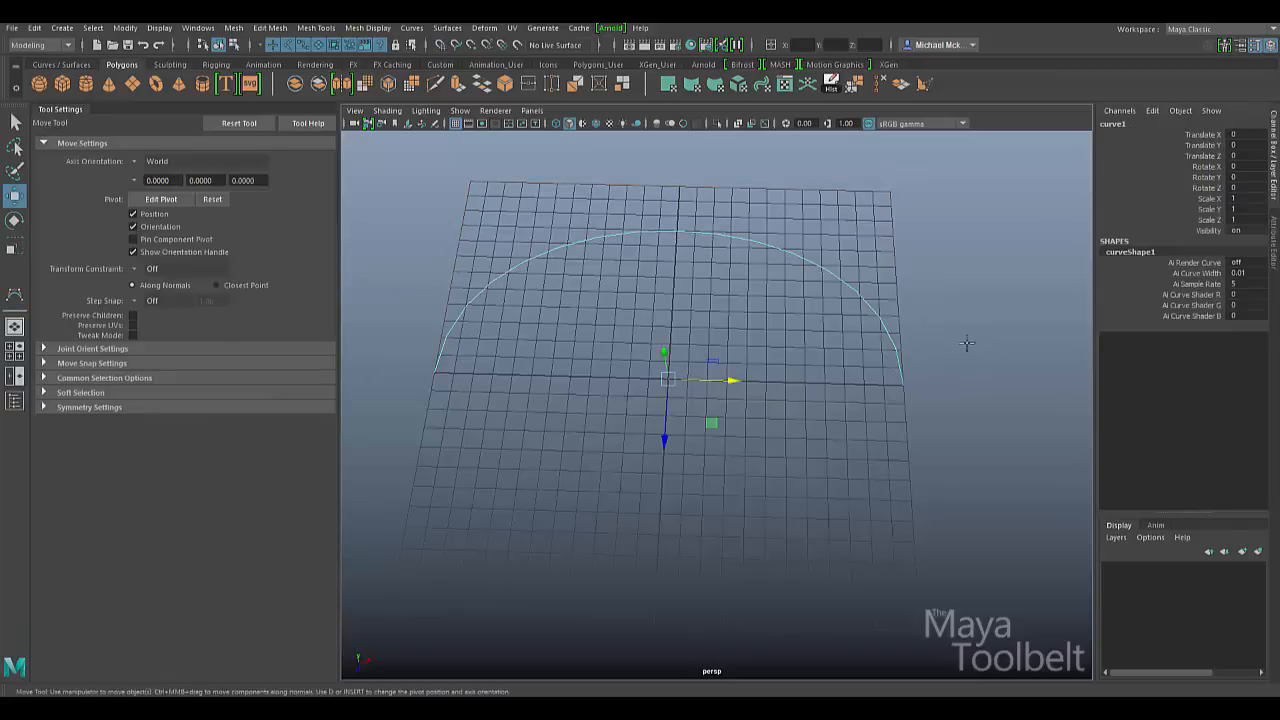
{"action": "left_click_drag", "start_coordinate": [834, 394], "coordinate": [914, 457], "text": "alt"}
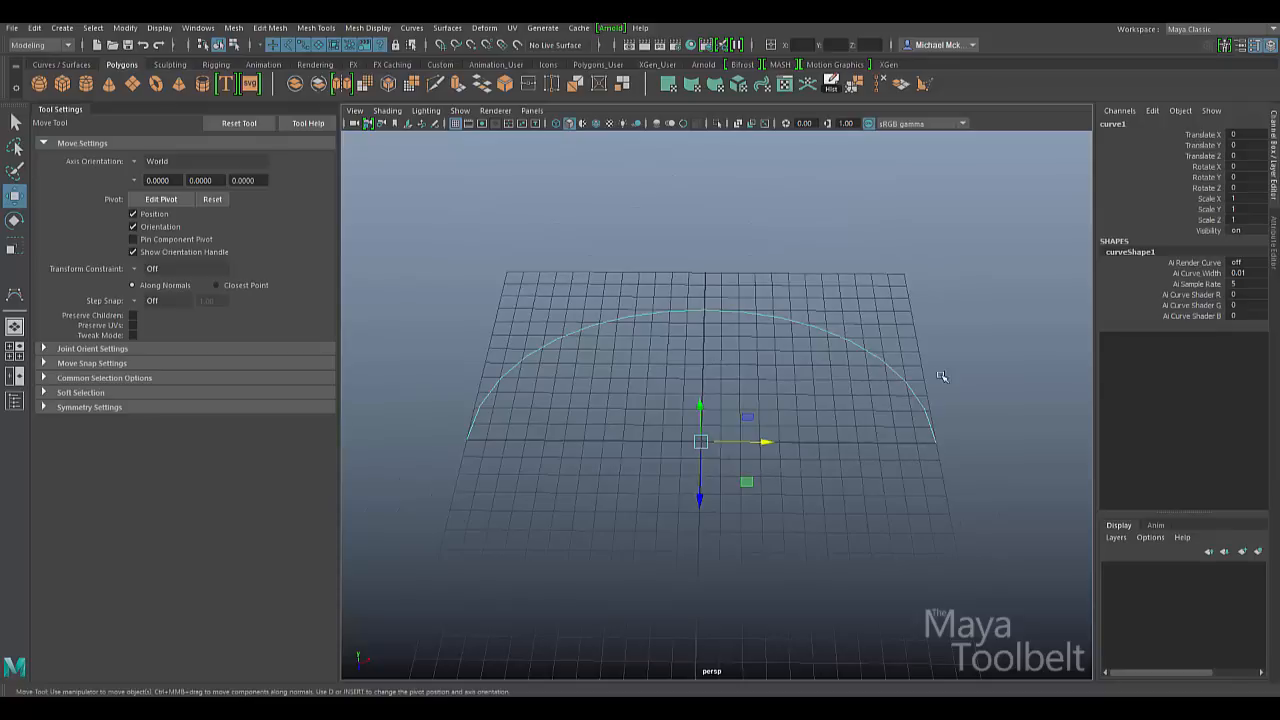
{"action": "left_click", "coordinate": [14, 294]}
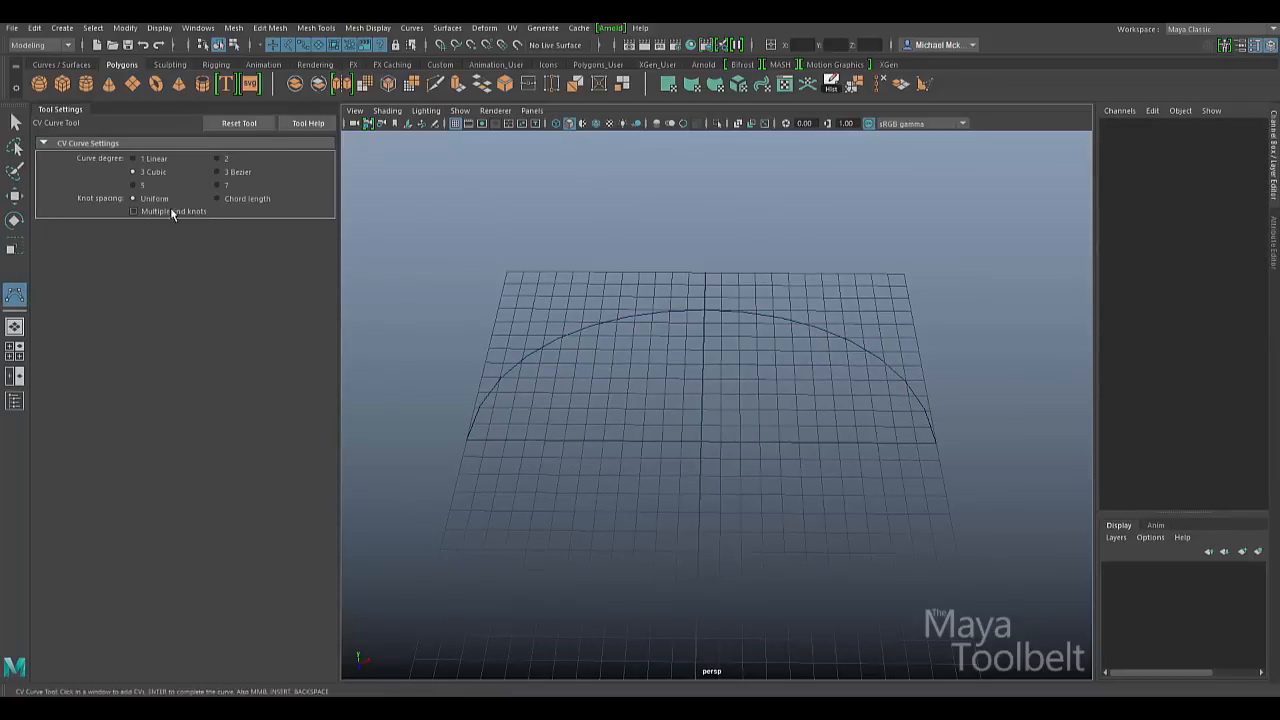
- Turn off Multiple end knots and snap curve2's four CVs to the arch's corner points
{"action": "left_click", "coordinate": [196, 210]}
{"action": "key", "text": "x"}
{"action": "left_click", "coordinate": [467, 438]}
{"action": "left_click", "coordinate": [507, 270]}
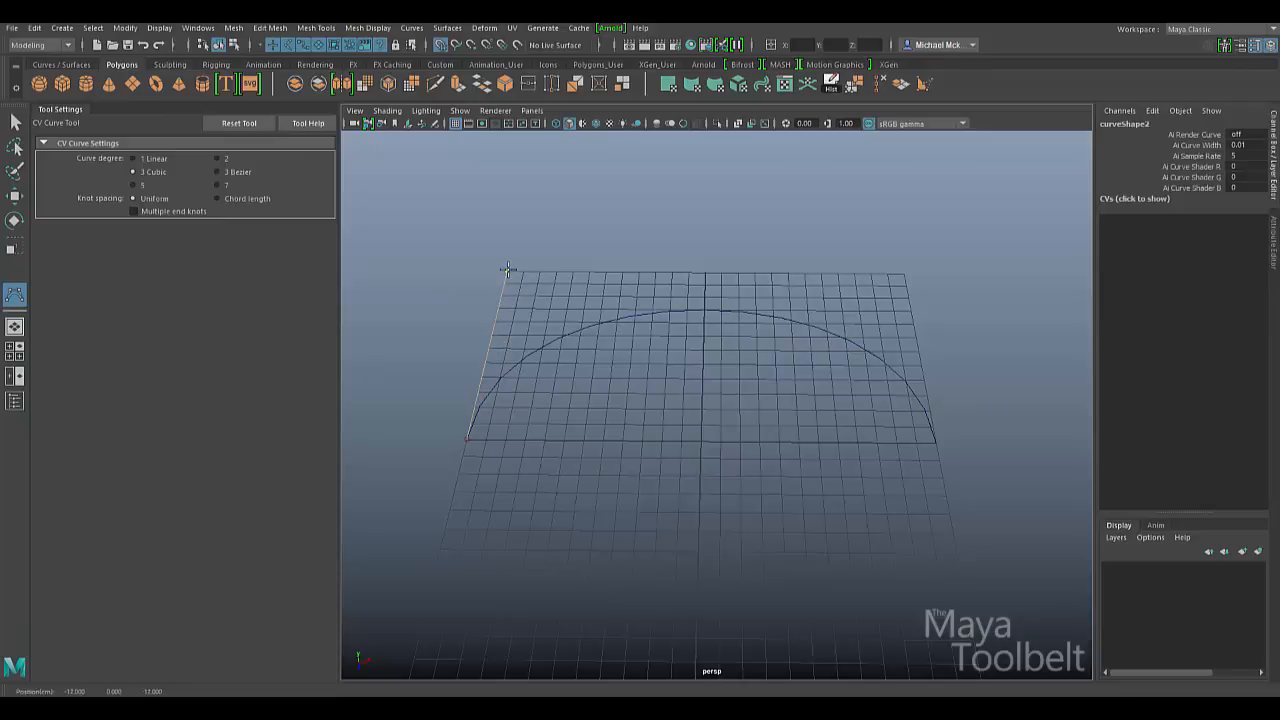
{"action": "left_click", "coordinate": [905, 275]}
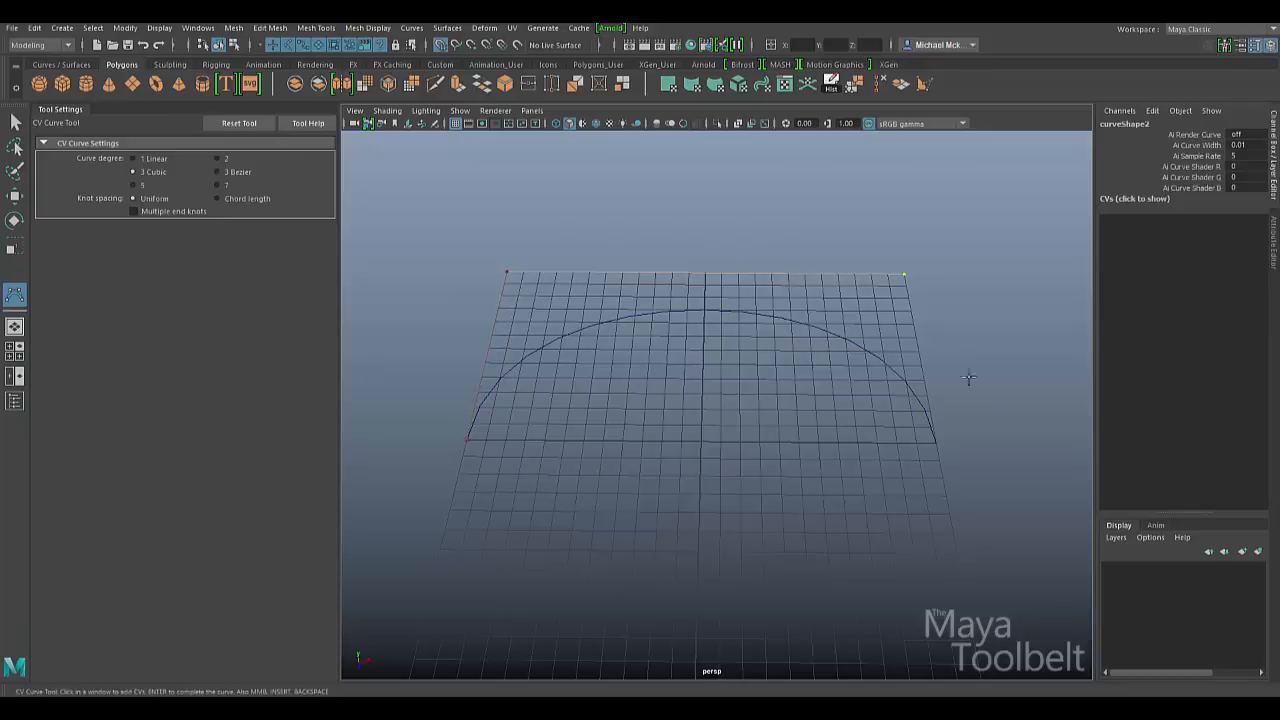
{"action": "left_click", "coordinate": [938, 441]}
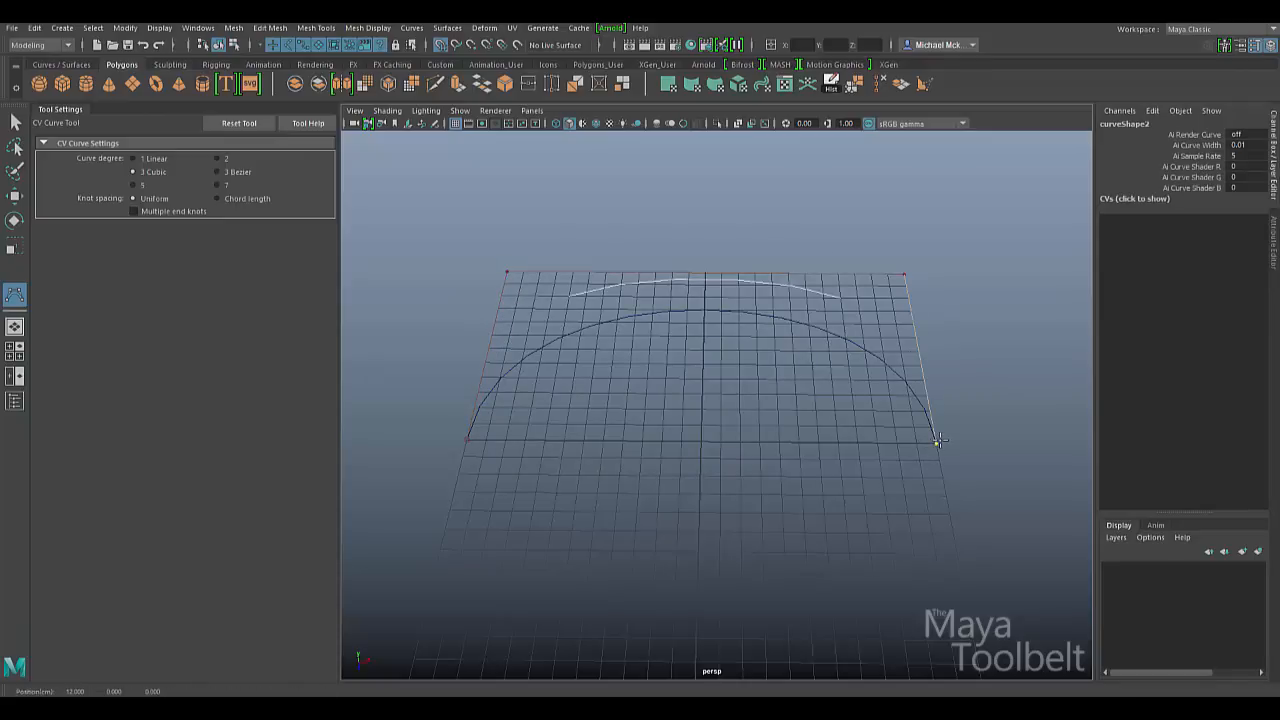
{"action": "key", "text": "w"}
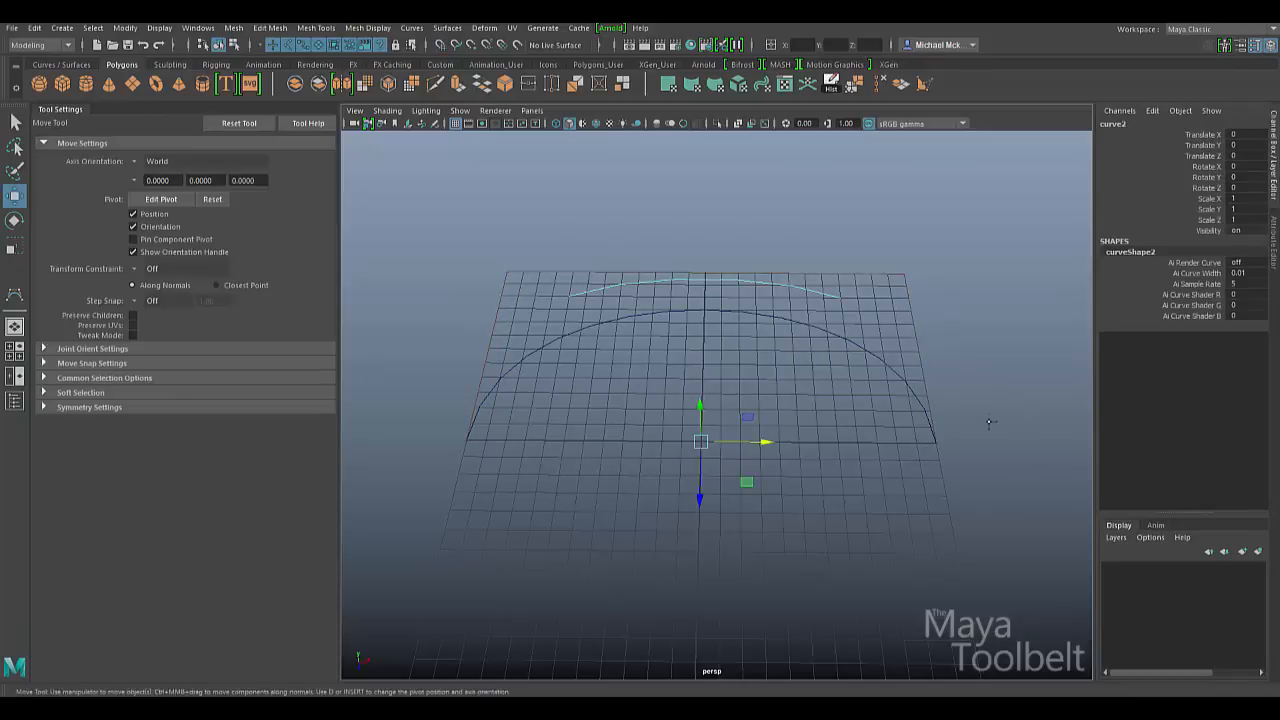
- Orbit the view and switch curve2 to Control Vertex mode
{"action": "left_click_drag", "start_coordinate": [791, 357], "coordinate": [846, 345], "text": "alt"}
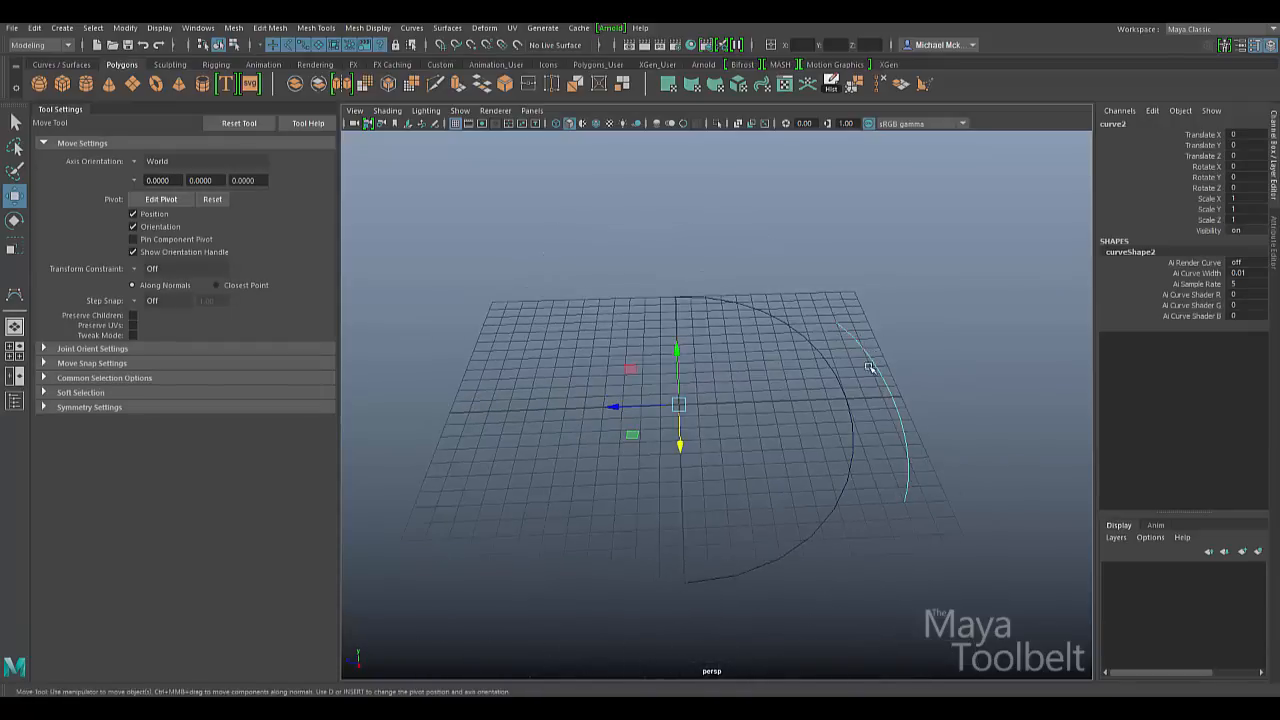
{"action": "left_click_drag", "start_coordinate": [843, 380], "coordinate": [880, 349], "text": "alt"}
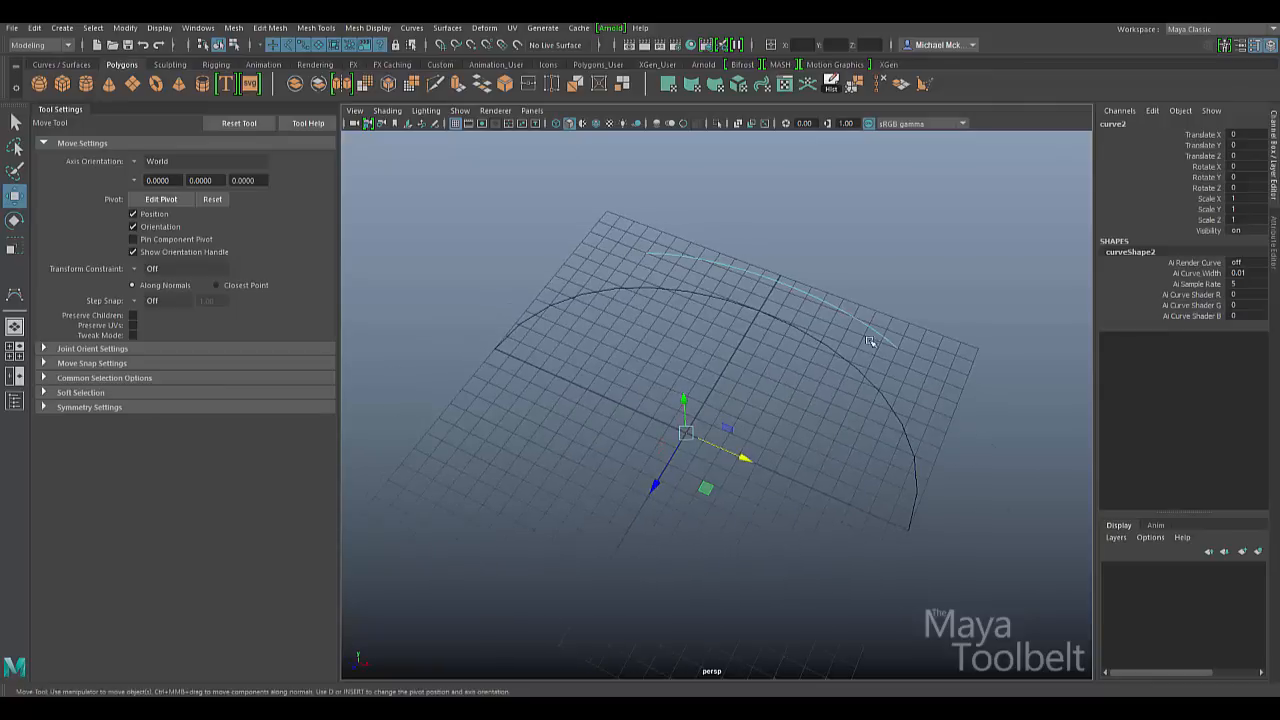
{"action": "right_click", "coordinate": [860, 333]}
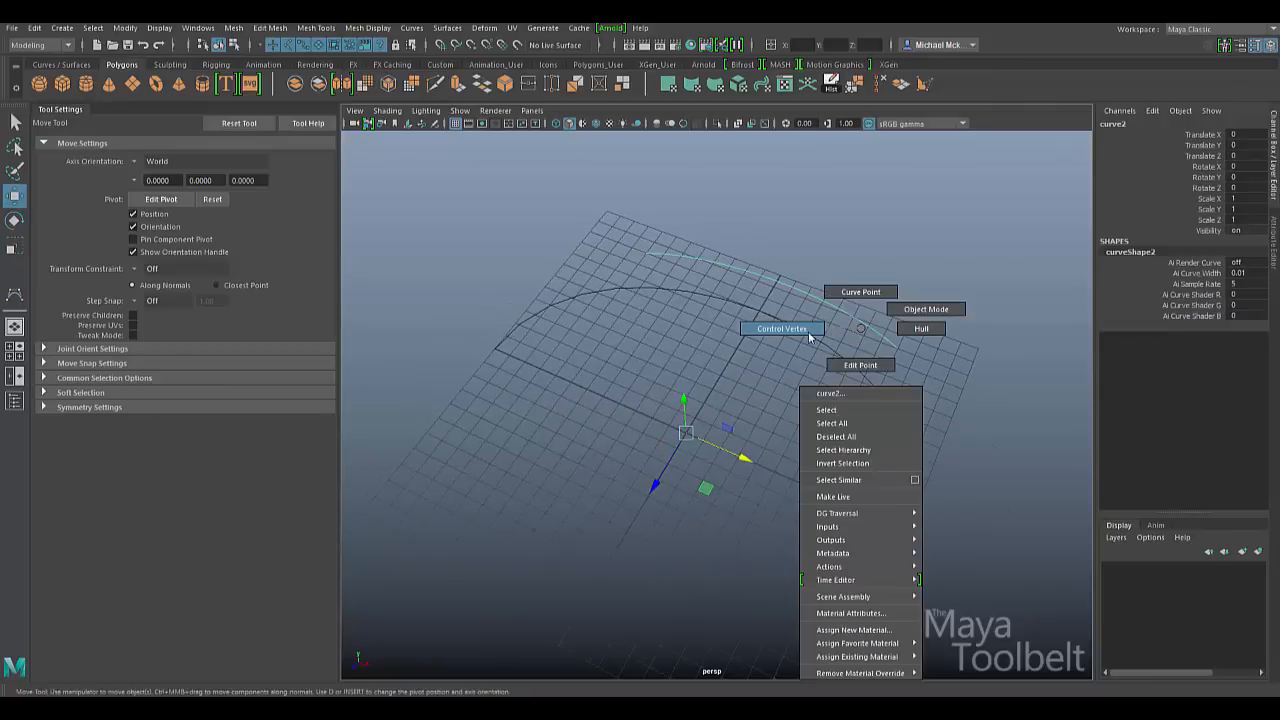
{"action": "right_click_drag", "start_coordinate": [806, 331], "coordinate": [790, 332]}
- Select curve2's end control vertices and move them along the ground plane
{"action": "left_click_drag", "start_coordinate": [761, 348], "coordinate": [825, 315], "text": "alt"}
{"action": "left_click_drag", "start_coordinate": [607, 266], "coordinate": [449, 323]}
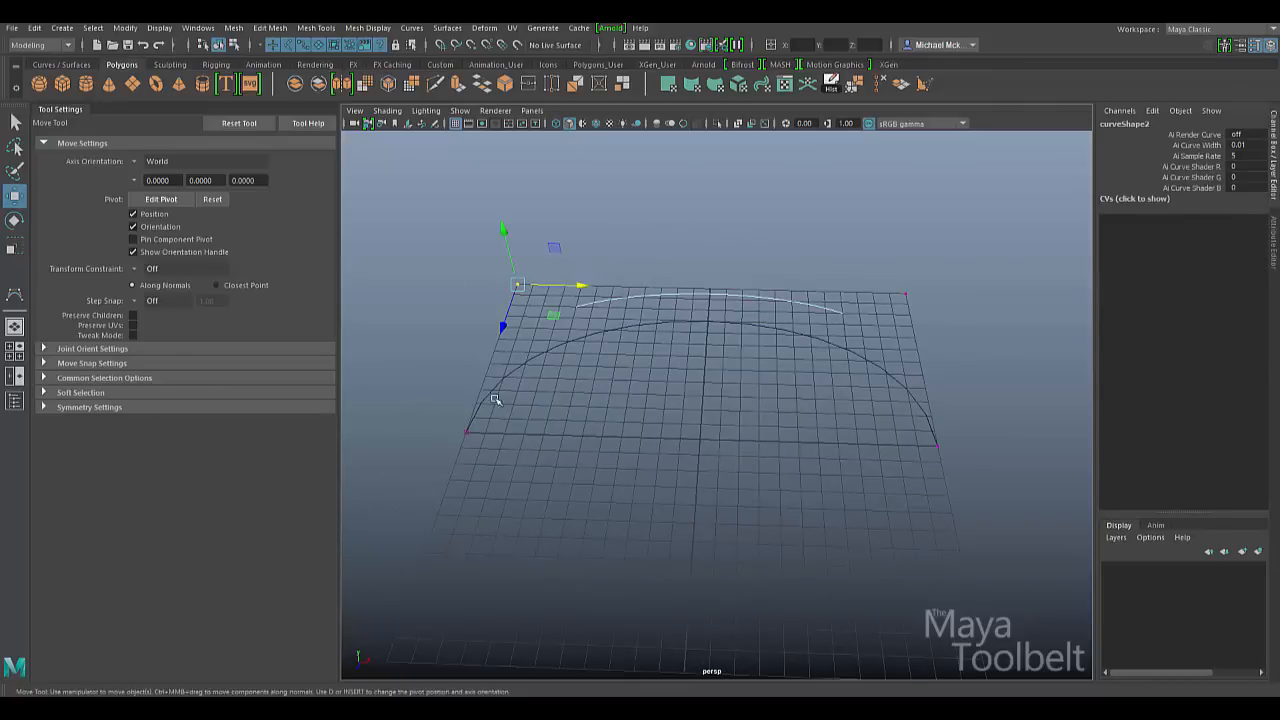
{"action": "left_click_drag", "start_coordinate": [437, 400], "coordinate": [447, 453]}
{"action": "left_click_drag", "start_coordinate": [543, 248], "coordinate": [474, 331]}
{"action": "mouse_move", "coordinate": [555, 319]}
{"action": "left_mouse_down"}
{"action": "mouse_move", "coordinate": [599, 366]}
{"action": "mouse_move", "coordinate": [555, 319]}
{"action": "left_mouse_up"}
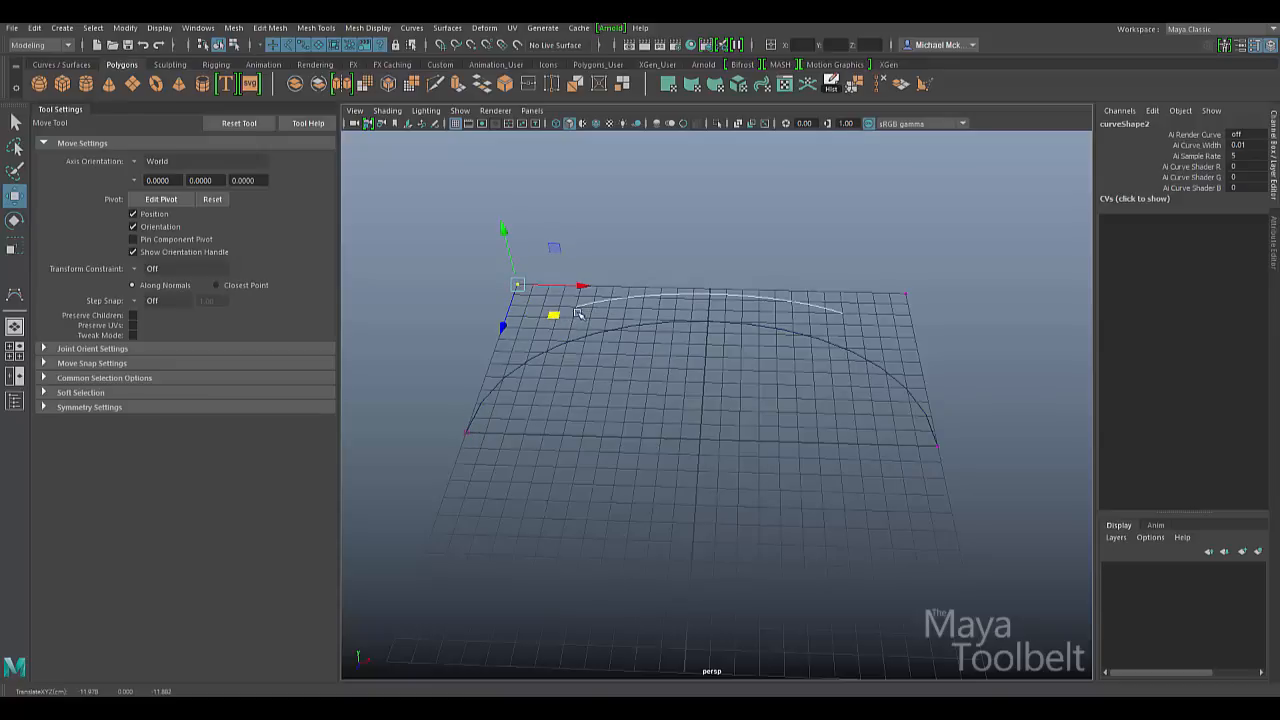
{"action": "left_click", "coordinate": [560, 355]}
{"action": "right_click", "coordinate": [646, 381]}
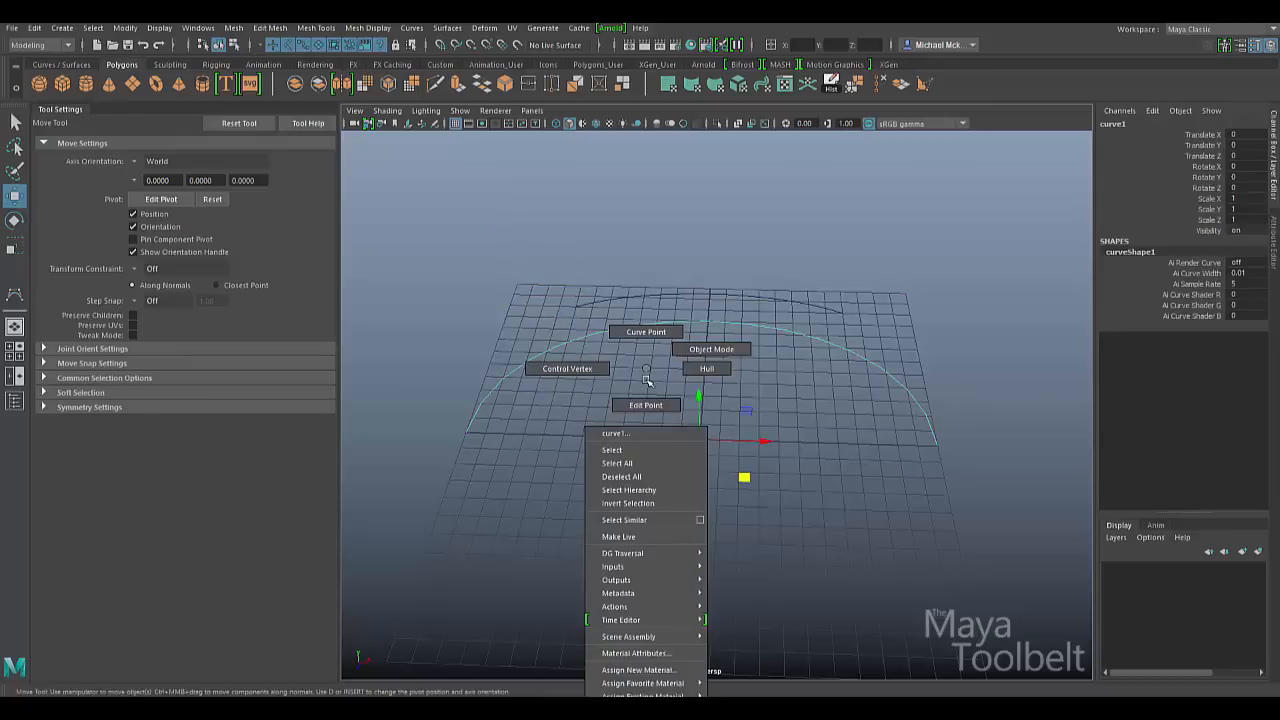
{"action": "left_click", "coordinate": [579, 370]}
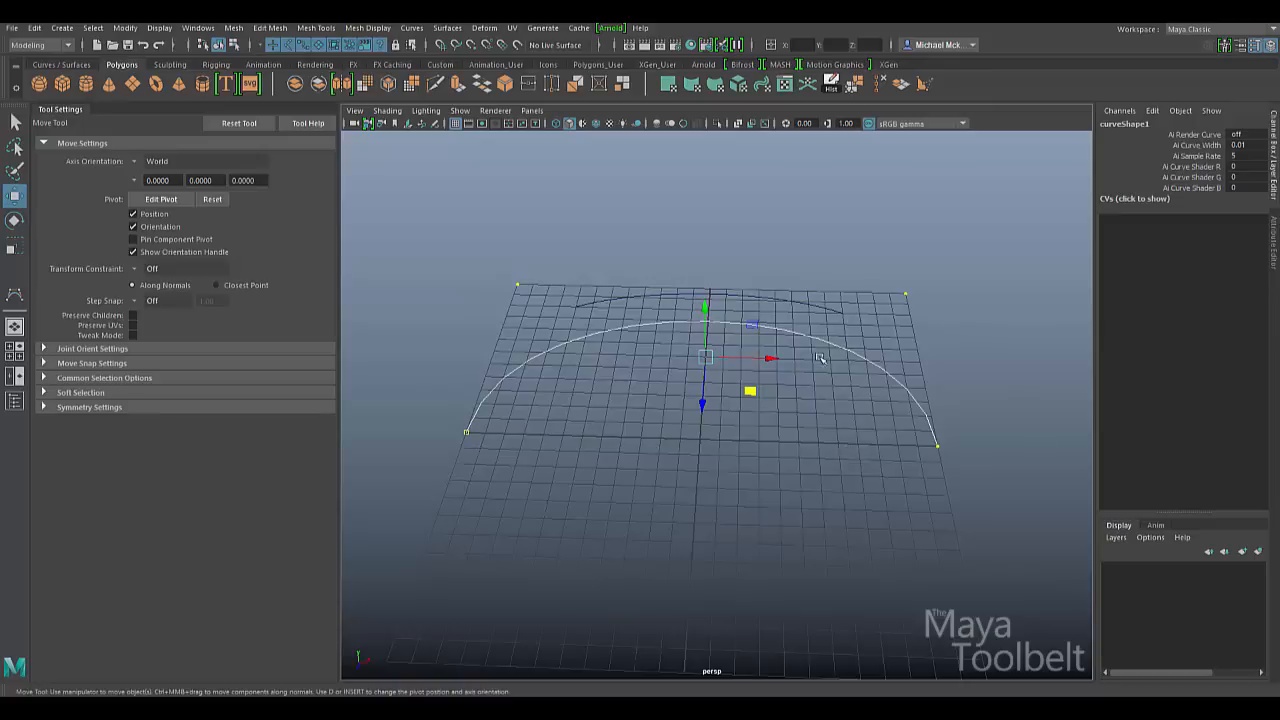
{"action": "left_click_drag", "start_coordinate": [597, 295], "coordinate": [610, 323]}
{"action": "right_click_drag", "start_coordinate": [690, 246], "coordinate": [640, 243]}
{"action": "left_click_drag", "start_coordinate": [441, 220], "coordinate": [963, 537]}
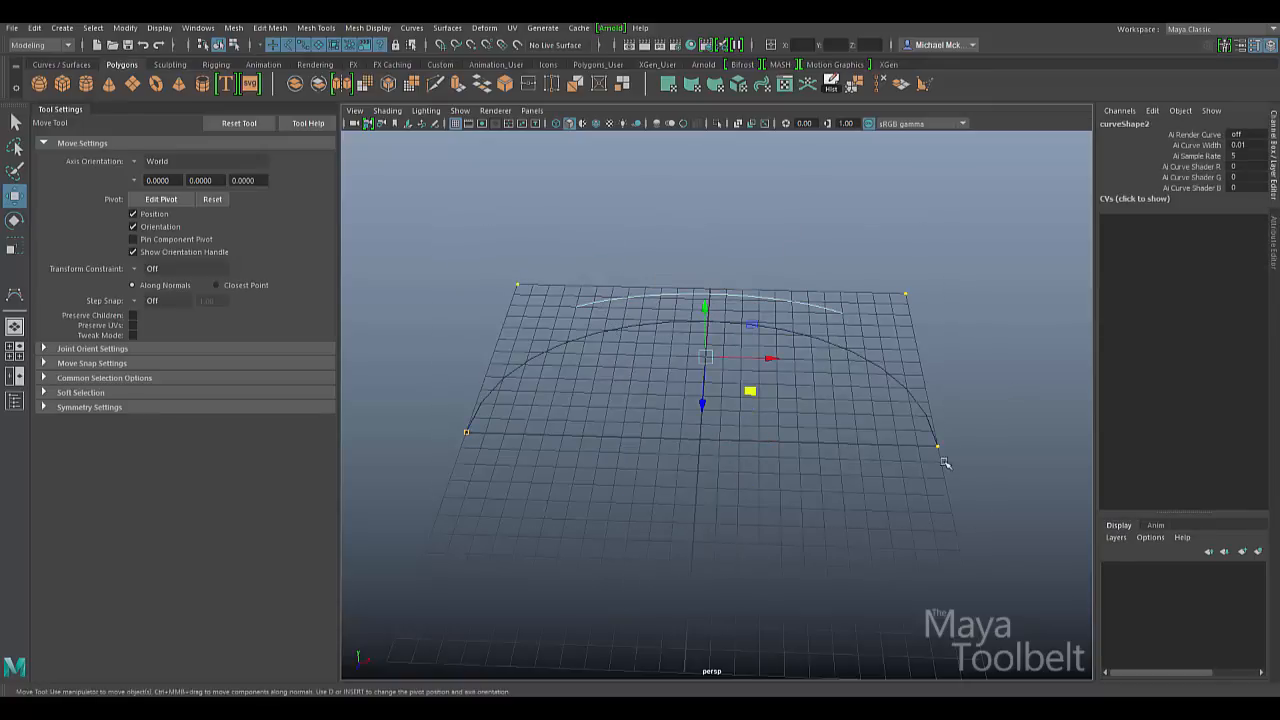
{"action": "left_click_drag", "start_coordinate": [814, 360], "coordinate": [852, 402], "text": "alt"}
{"action": "left_click_drag", "start_coordinate": [846, 314], "coordinate": [856, 287], "text": "alt"}
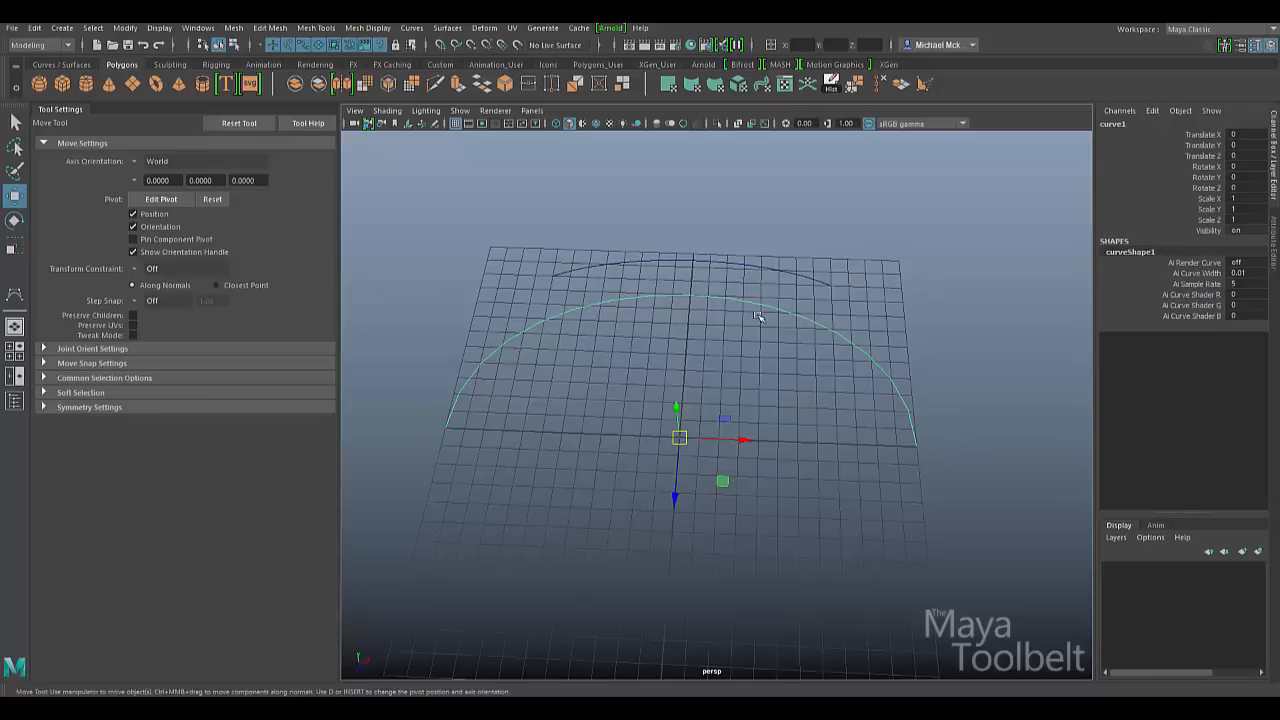
{"action": "left_click", "coordinate": [820, 285]}
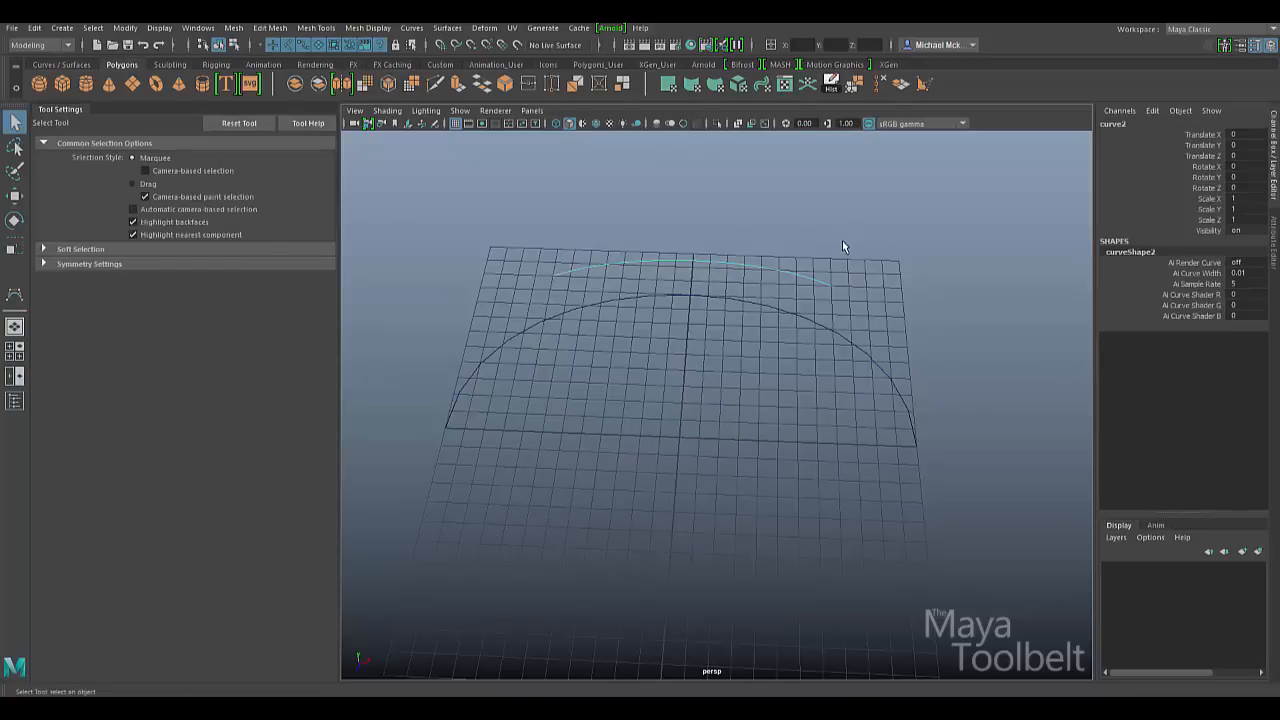
- Show curve2's control vertices and raise its lower-left end CV with the Move manipulator
{"action": "left_click_drag", "start_coordinate": [872, 229], "coordinate": [802, 292]}
{"action": "right_click_drag", "start_coordinate": [564, 269], "coordinate": [530, 274]}
{"action": "left_click_drag", "start_coordinate": [466, 265], "coordinate": [623, 204]}
{"action": "key", "text": "w"}
{"action": "left_click", "coordinate": [478, 373]}
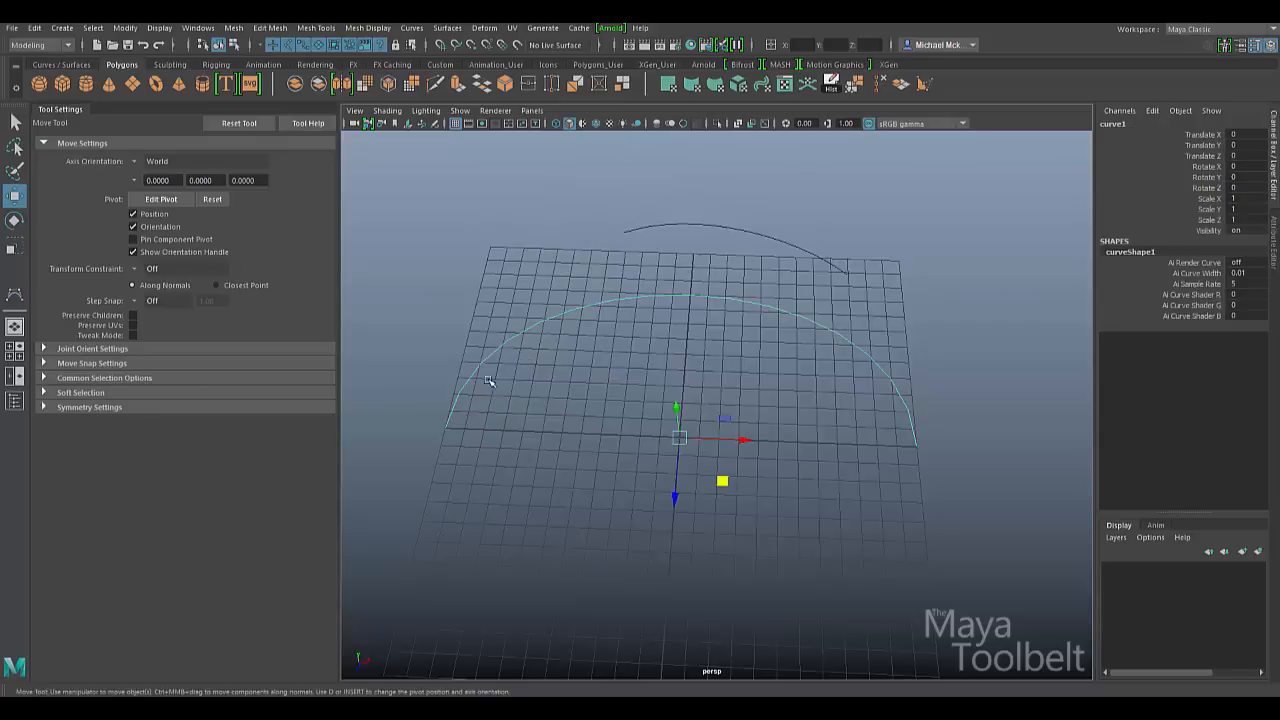
{"action": "key", "text": "ctrl+z"}
{"action": "left_click_drag", "start_coordinate": [538, 392], "coordinate": [430, 212]}
- Drag a middle control vertex of curve2 across the ground plane from a top-down view
{"action": "left_click_drag", "start_coordinate": [538, 162], "coordinate": [632, 224]}
{"action": "middle_click_drag", "start_coordinate": [626, 303], "coordinate": [757, 429], "text": "alt"}
{"action": "left_click_drag", "start_coordinate": [757, 429], "coordinate": [765, 480], "text": "alt"}
{"action": "middle_click_drag", "start_coordinate": [765, 480], "coordinate": [741, 400]}
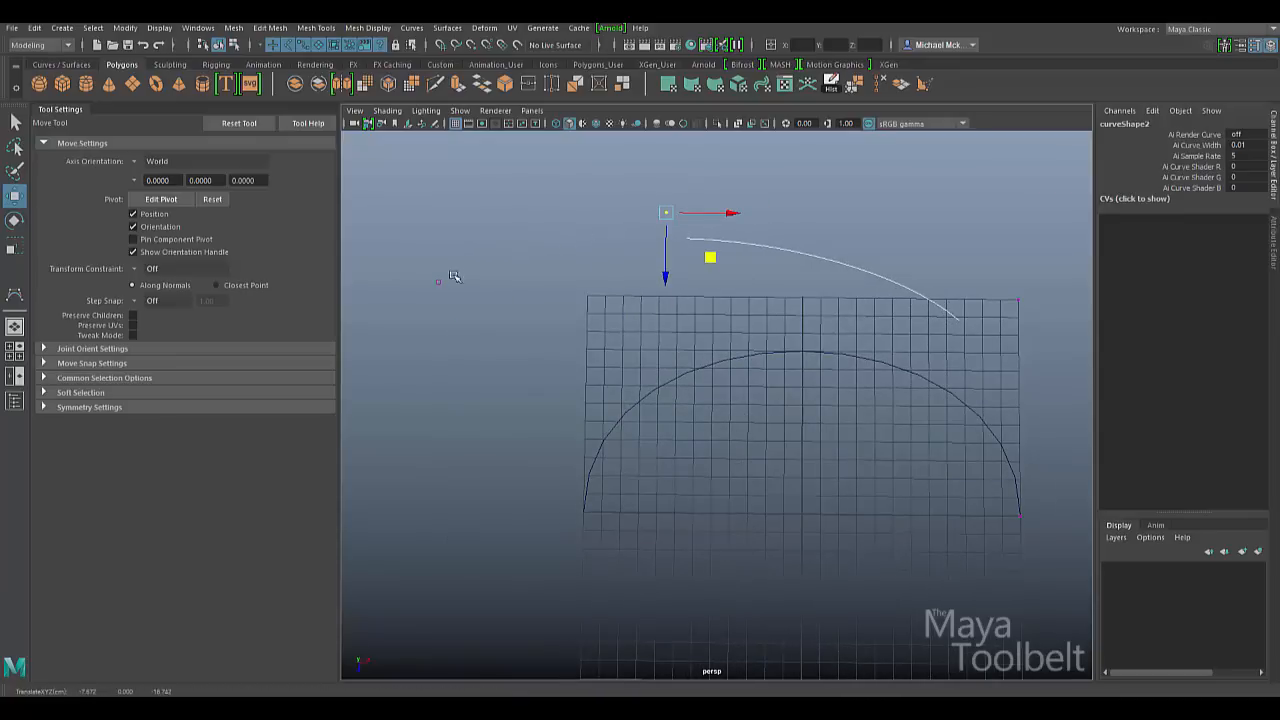
{"action": "left_click", "coordinate": [596, 437]}
{"action": "left_click_drag", "start_coordinate": [784, 480], "coordinate": [900, 390], "text": "alt"}
{"action": "right_click_drag", "start_coordinate": [900, 390], "coordinate": [820, 372], "text": "alt"}
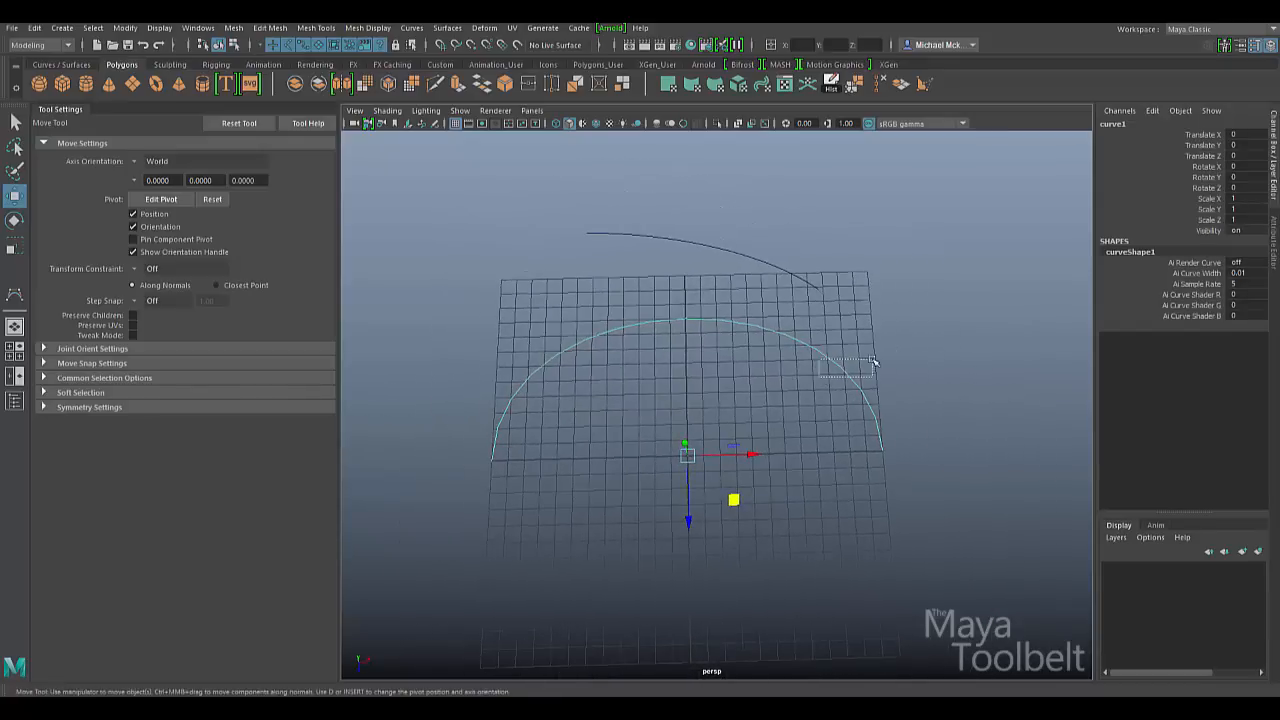
{"action": "left_click_drag", "start_coordinate": [834, 403], "coordinate": [828, 330], "text": "alt"}
{"action": "left_click", "coordinate": [675, 289]}
{"action": "left_click_drag", "start_coordinate": [727, 330], "coordinate": [727, 396], "text": "alt"}
{"action": "left_click_drag", "start_coordinate": [585, 380], "coordinate": [735, 304], "text": "alt"}
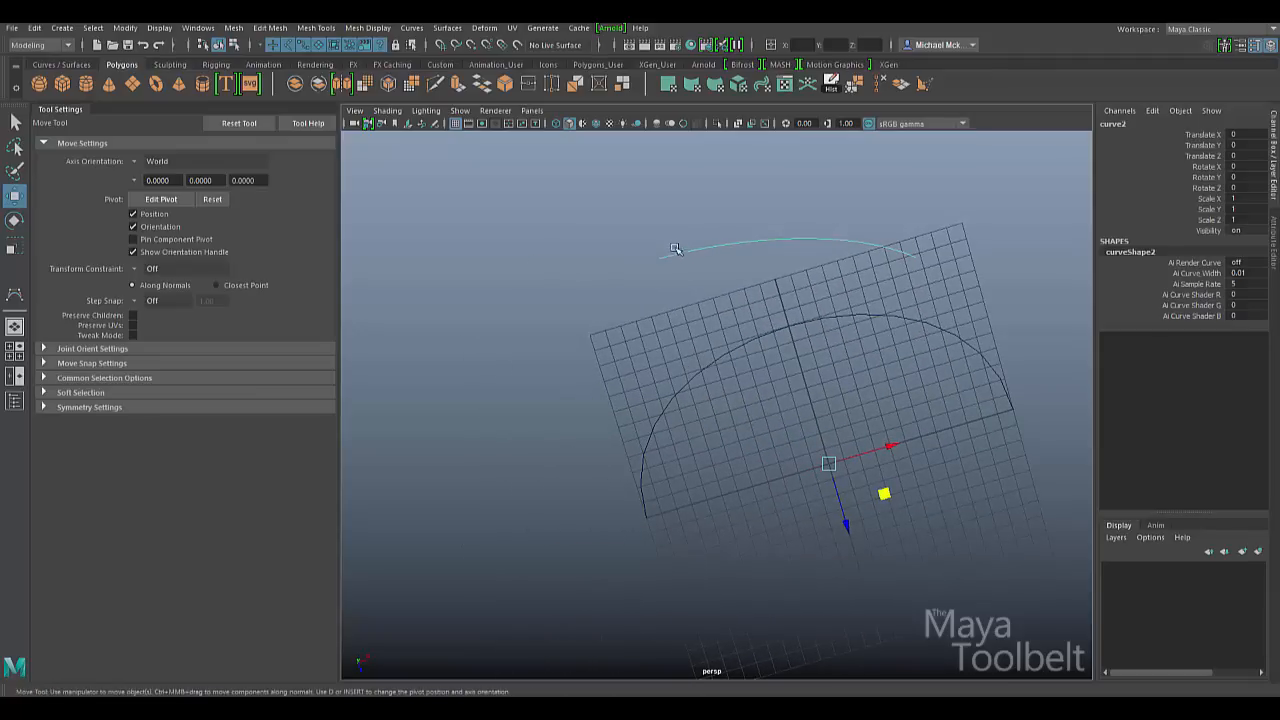
- Lift curve2's end CV and drag its start CV out past the grid's left side
{"action": "right_click_drag", "start_coordinate": [680, 252], "coordinate": [606, 251]}
{"action": "left_click_drag", "start_coordinate": [616, 218], "coordinate": [695, 241]}
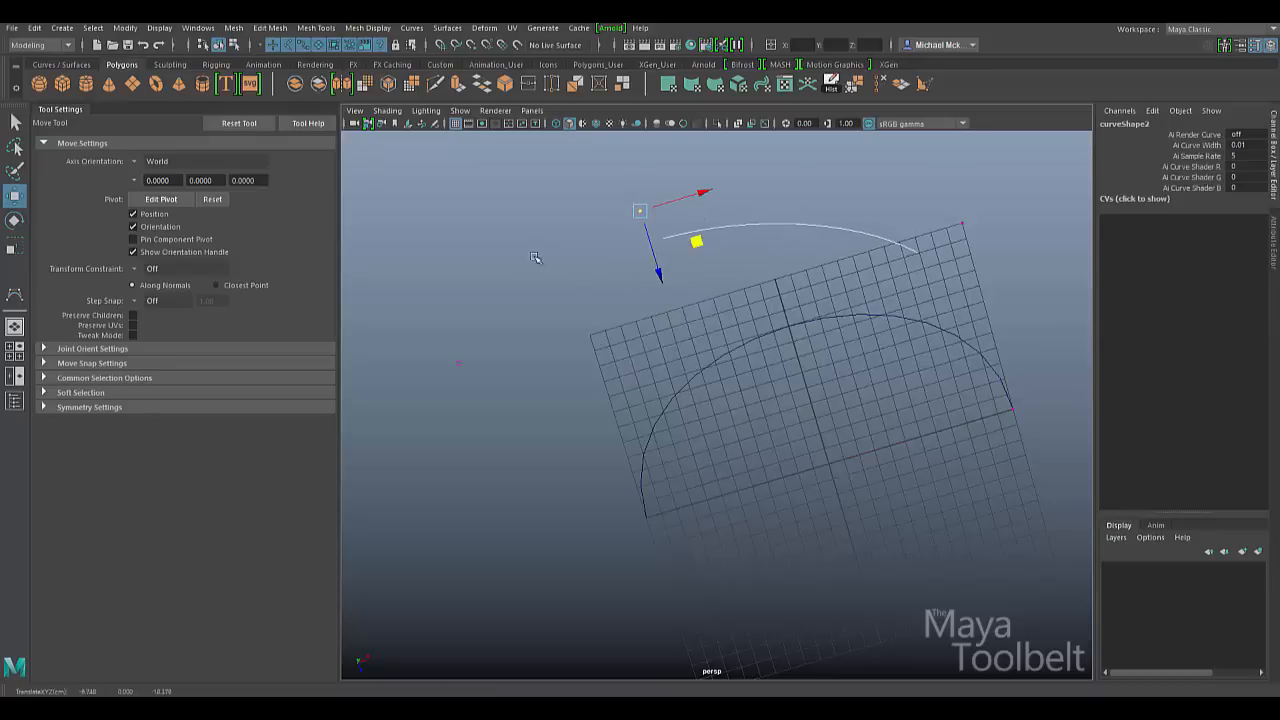
{"action": "left_click", "coordinate": [463, 429]}
{"action": "left_click_drag", "start_coordinate": [501, 325], "coordinate": [428, 397]}
{"action": "left_click_drag", "start_coordinate": [514, 394], "coordinate": [480, 362]}
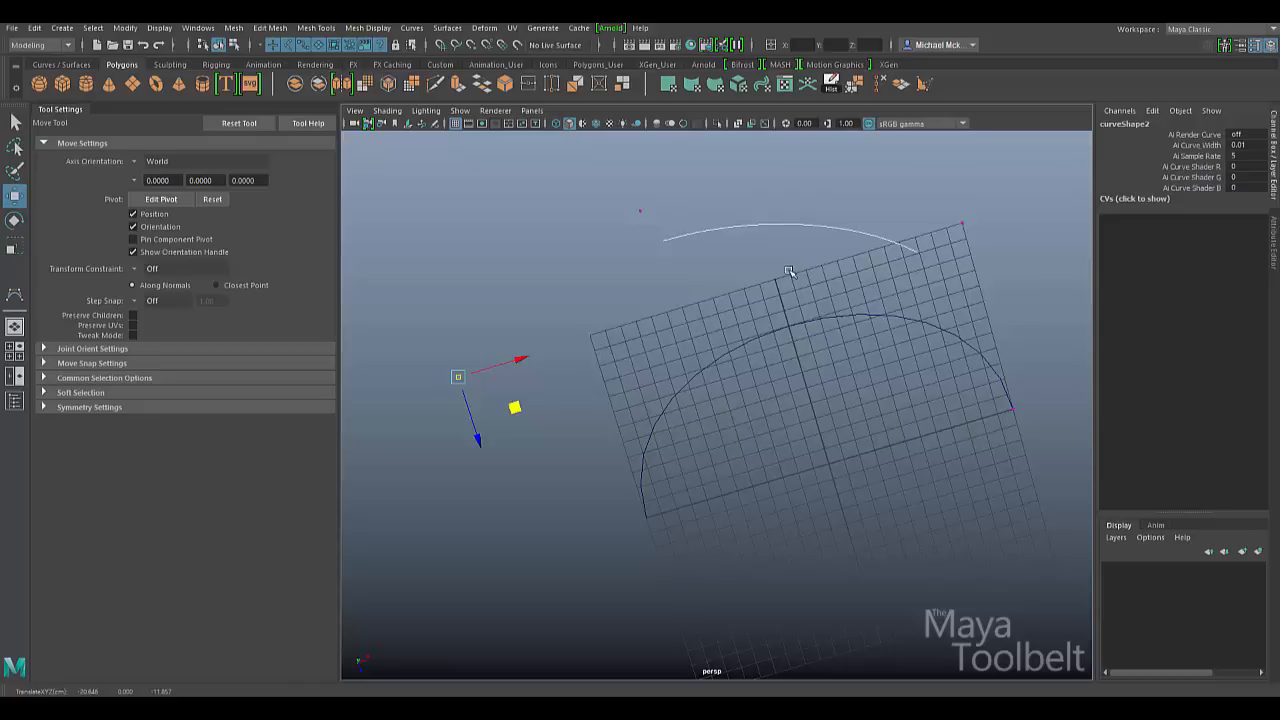
{"action": "mouse_move", "coordinate": [856, 371]}
{"action": "left_mouse_down", "text": "alt"}
{"action": "mouse_move", "coordinate": [900, 374]}
{"action": "mouse_move", "coordinate": [845, 394]}
{"action": "left_mouse_up", "text": "alt"}
{"action": "middle_click_drag", "start_coordinate": [845, 394], "coordinate": [687, 293], "text": "alt"}
{"action": "left_click_drag", "start_coordinate": [687, 293], "coordinate": [702, 360]}
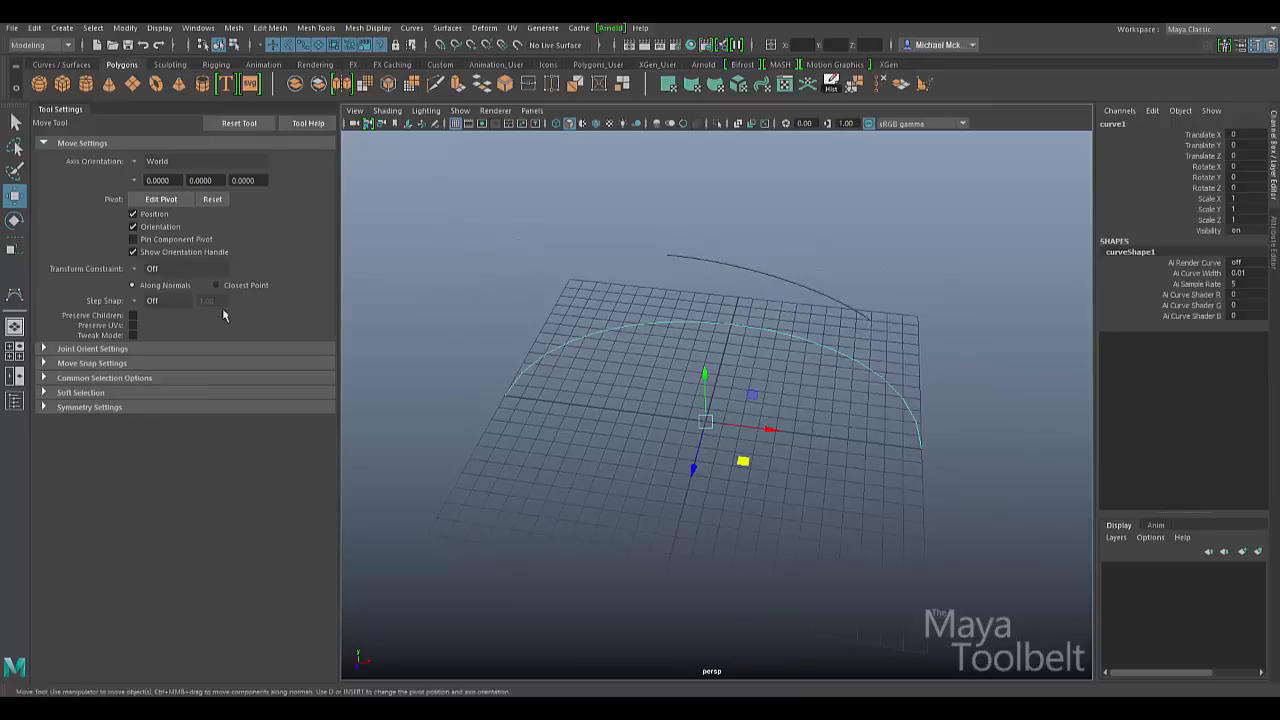
- With the CV Curve Tool, place an outer loop of vertices at the grid's centre
{"action": "left_click", "coordinate": [16, 292]}
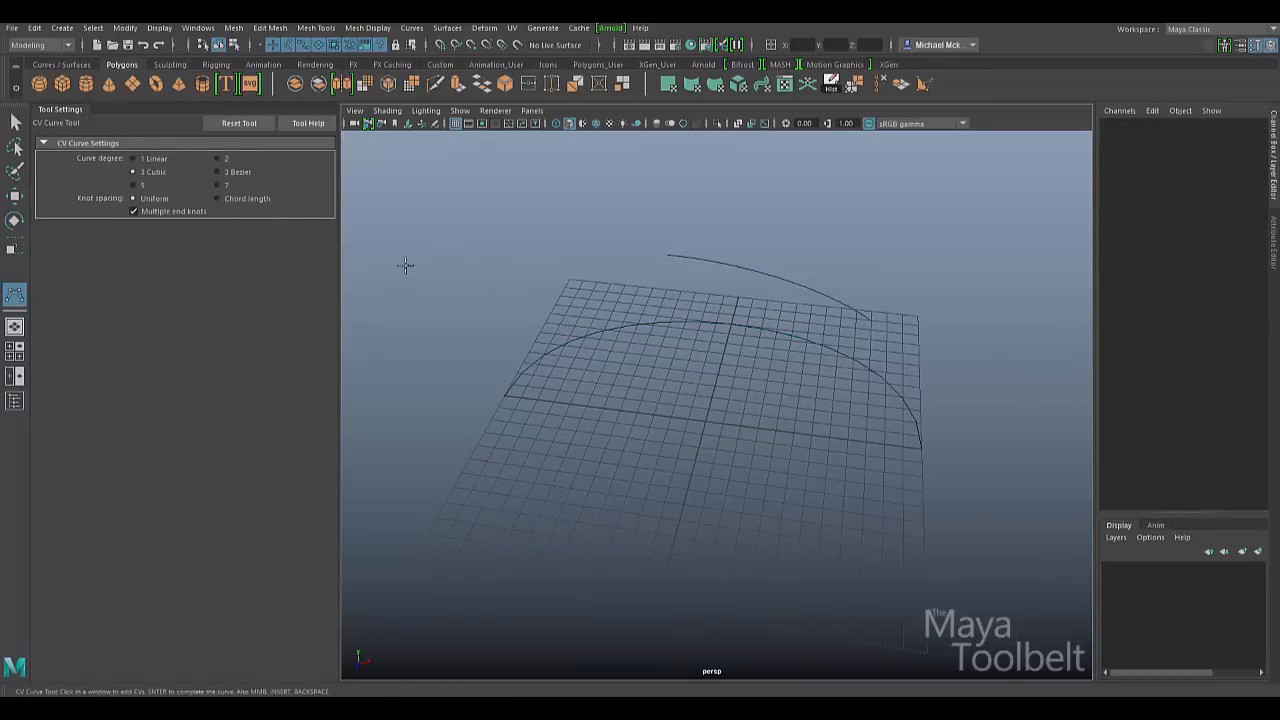
{"action": "left_click", "coordinate": [597, 395]}
{"action": "left_click", "coordinate": [616, 440]}
{"action": "left_click", "coordinate": [733, 462]}
{"action": "left_click", "coordinate": [776, 415]}
{"action": "left_click", "coordinate": [773, 377]}
{"action": "left_click", "coordinate": [738, 336]}
{"action": "left_click", "coordinate": [670, 346]}
{"action": "left_click", "coordinate": [654, 368]}
- Continue the vertices in an inward spiral to the centre, finish curve3 and deselect it
{"action": "left_click", "coordinate": [677, 416]}
{"action": "left_click", "coordinate": [733, 416]}
{"action": "left_click", "coordinate": [741, 376]}
{"action": "left_click", "coordinate": [713, 358]}
{"action": "left_click", "coordinate": [681, 365]}
{"action": "left_click", "coordinate": [677, 386]}
{"action": "left_click", "coordinate": [699, 394]}
{"action": "left_click", "coordinate": [714, 383]}
{"action": "key", "text": "Return"}
{"action": "key", "text": "w"}
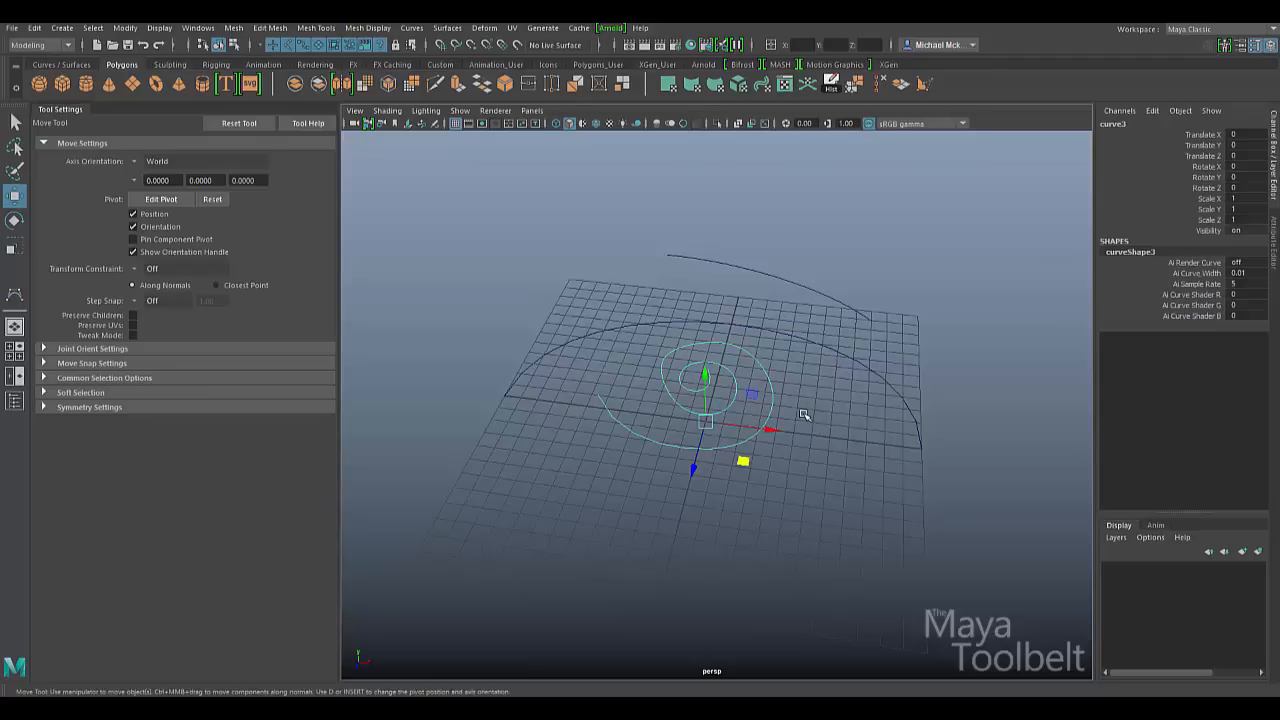
{"action": "left_click", "coordinate": [924, 428]}
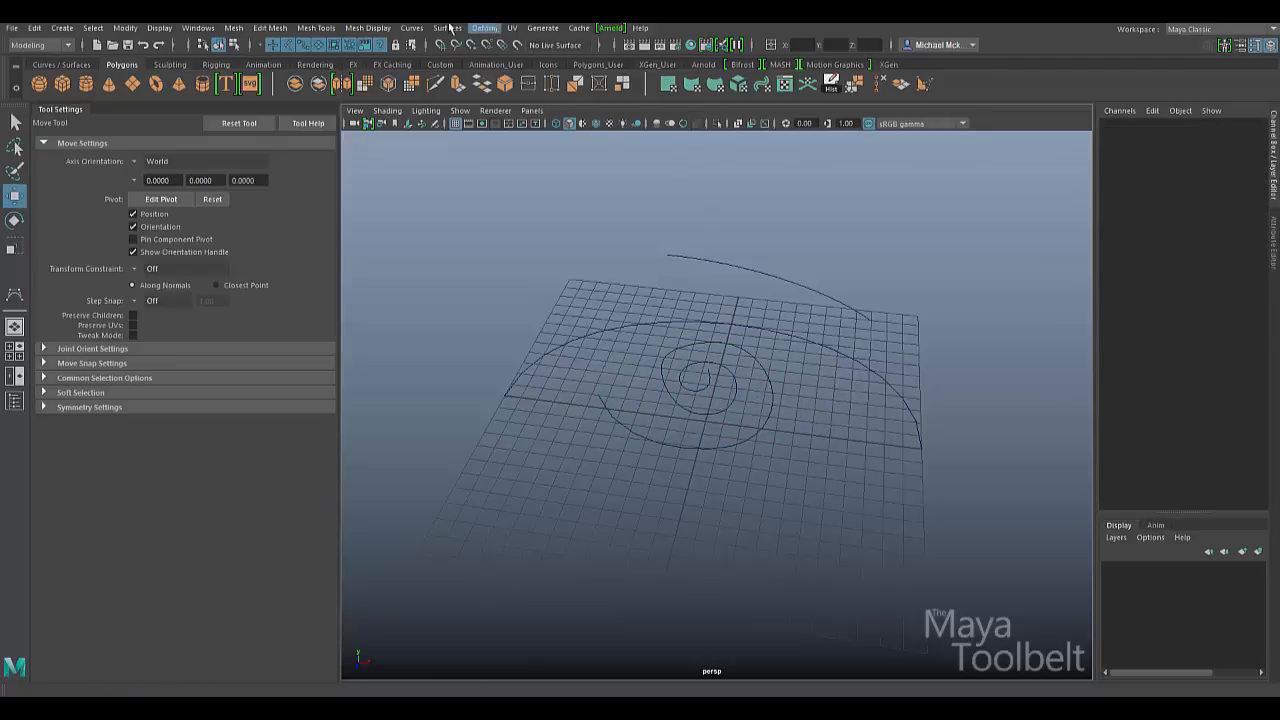
{"action": "left_click", "coordinate": [412, 28]}
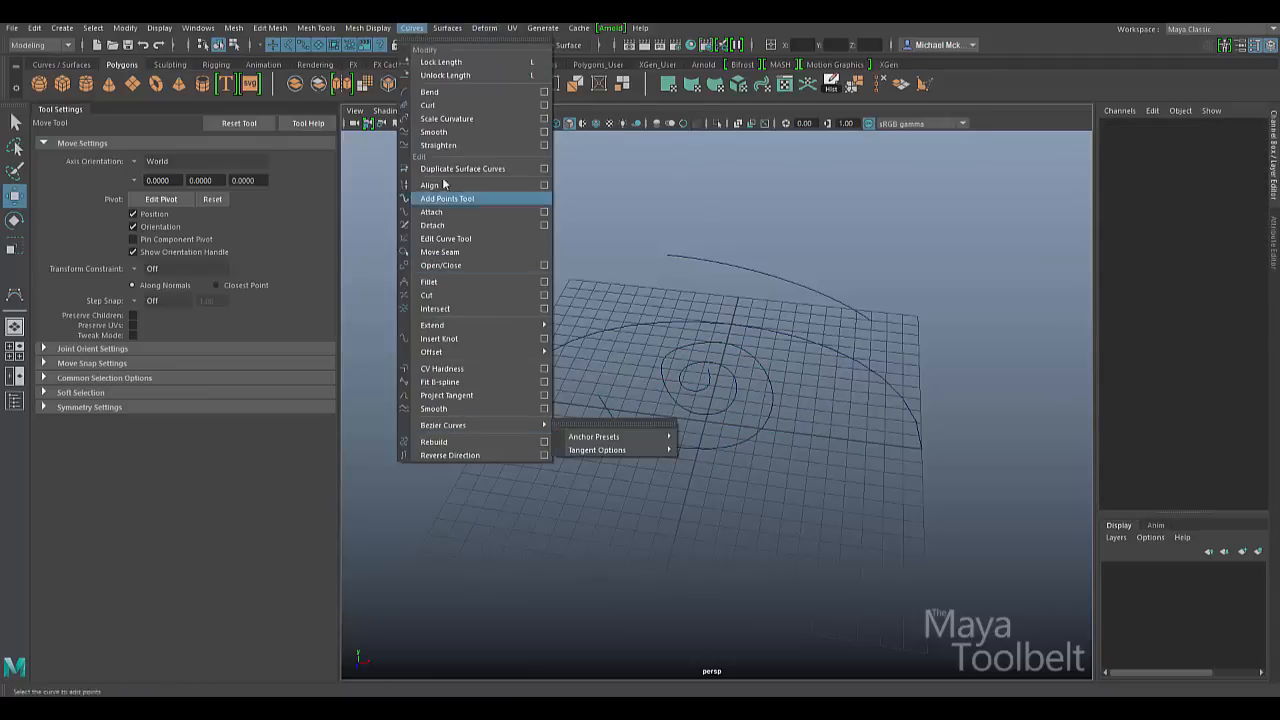
{"action": "left_click", "coordinate": [1008, 503]}
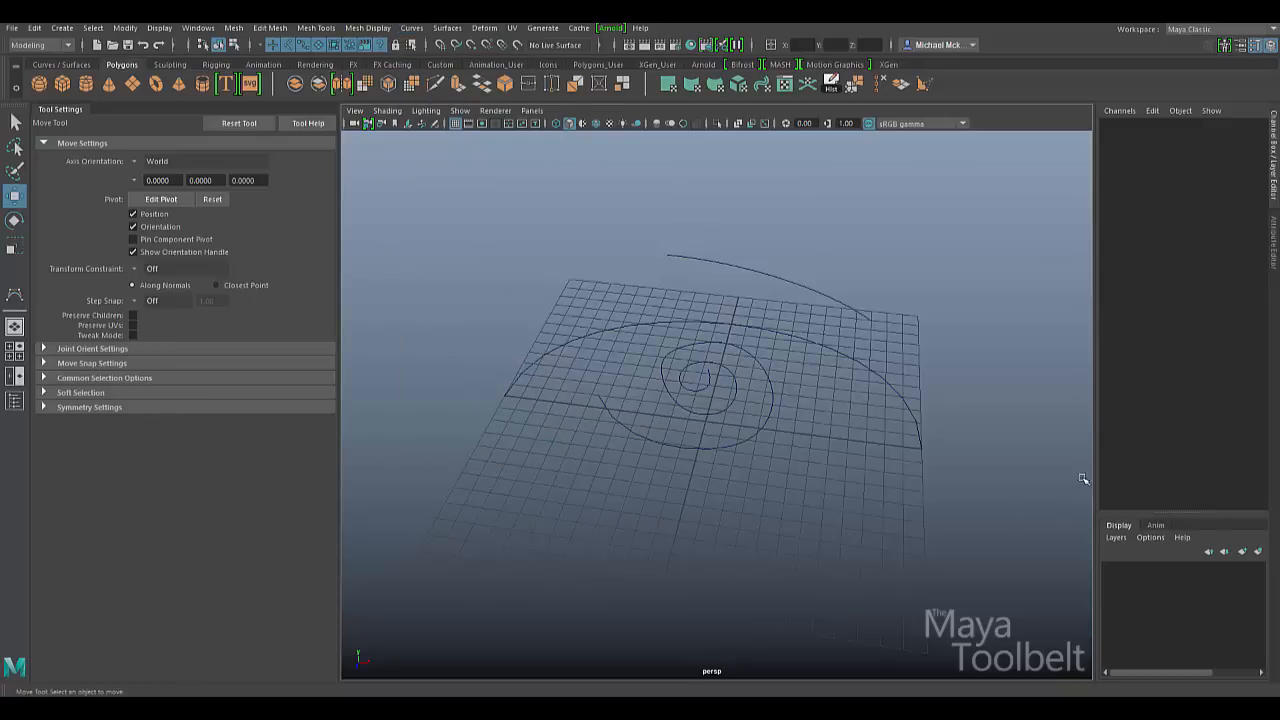
{"action": "left_click", "coordinate": [757, 437]}
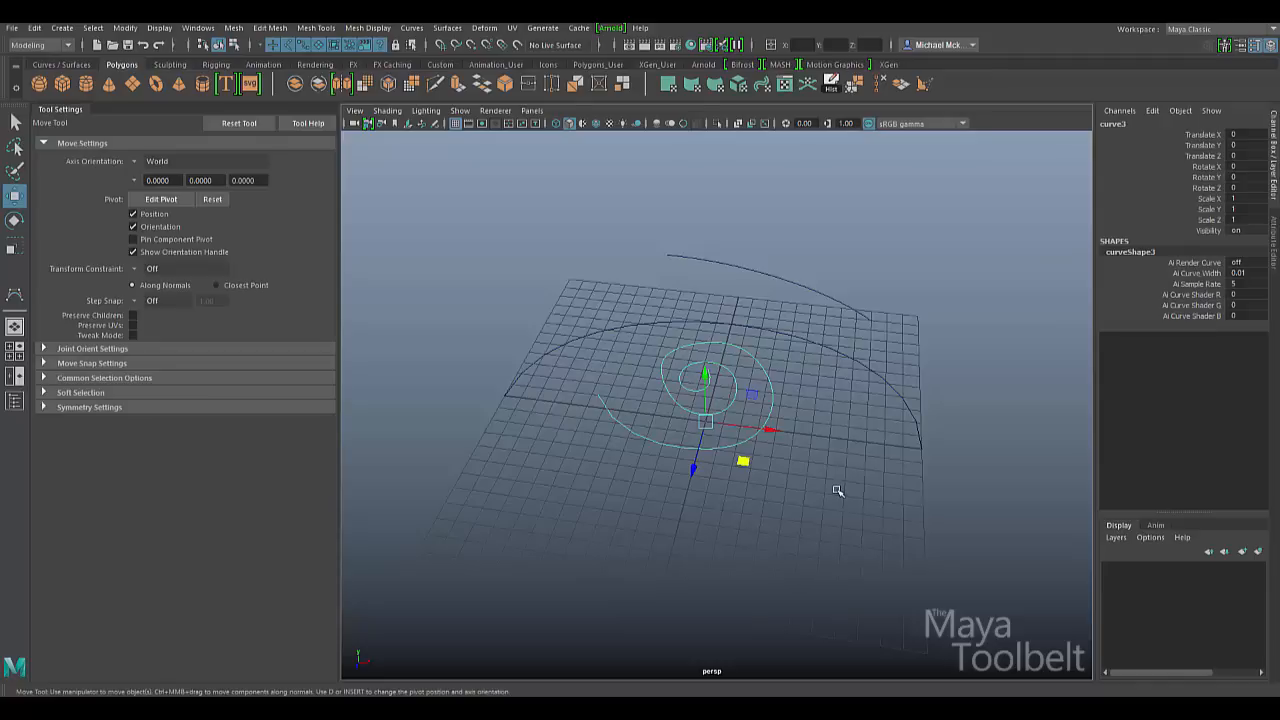
{"action": "left_click", "coordinate": [875, 456]}
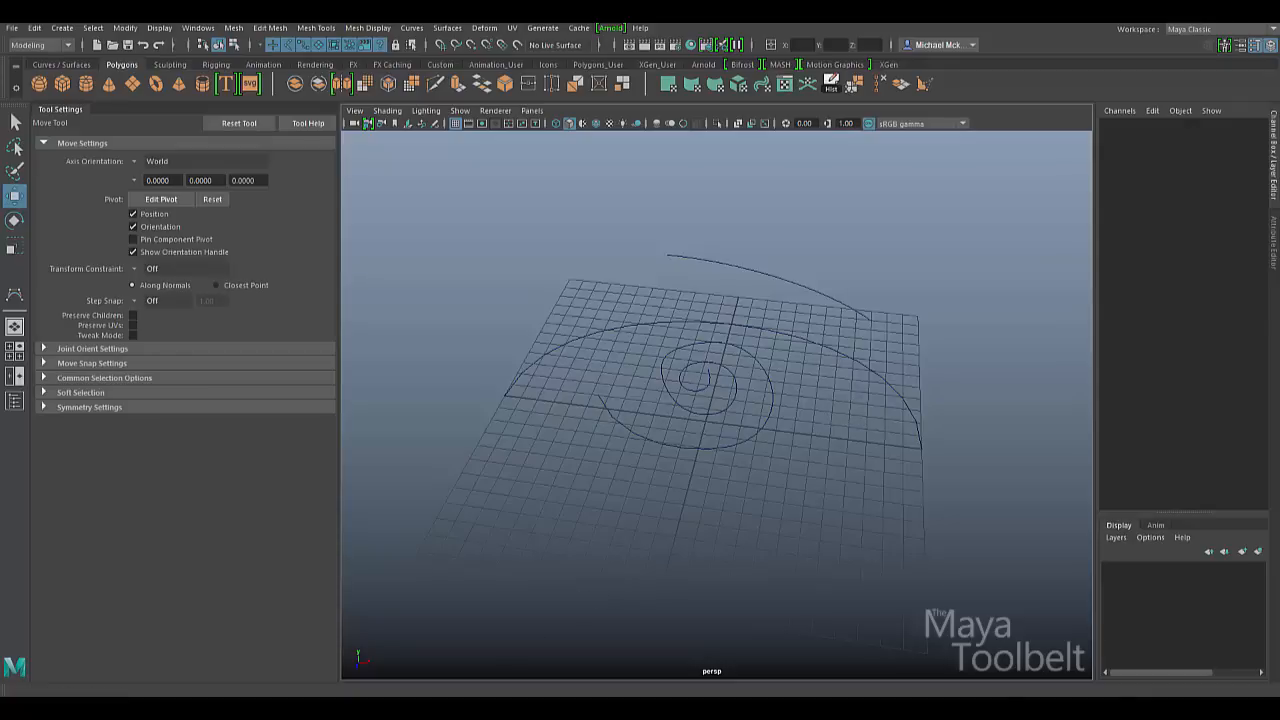
{"action": "left_click", "coordinate": [478, 706]}
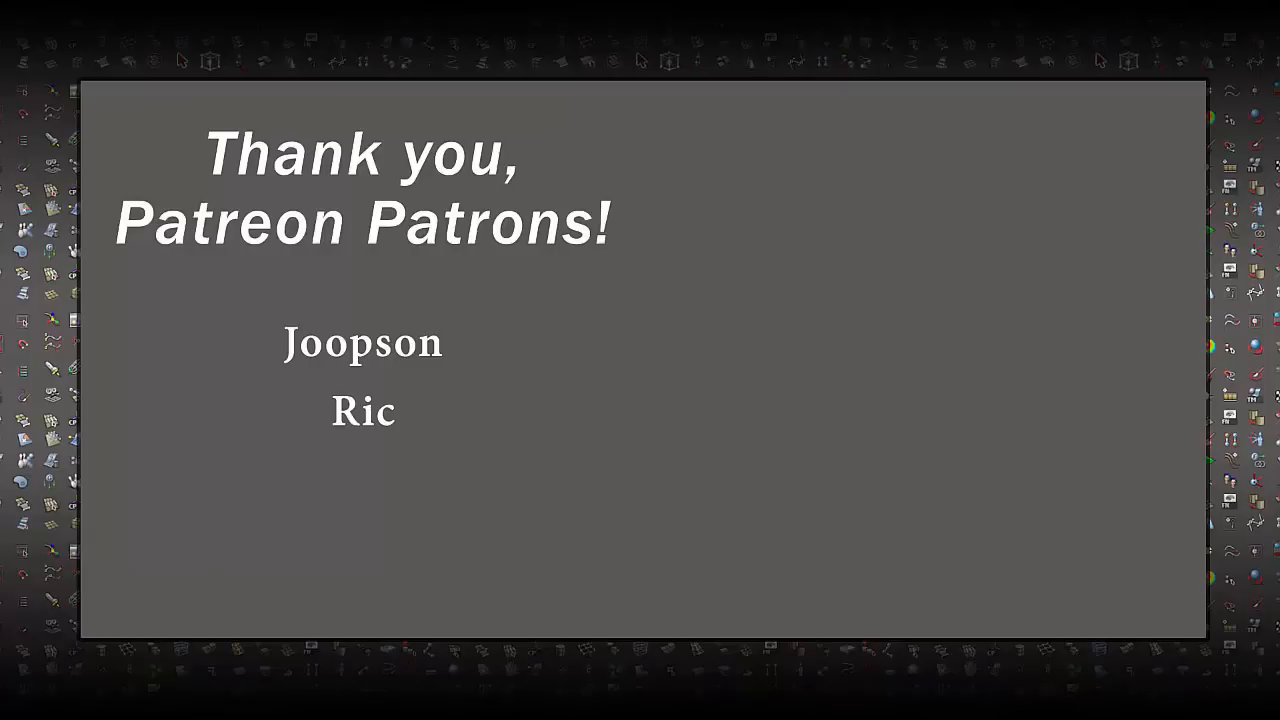